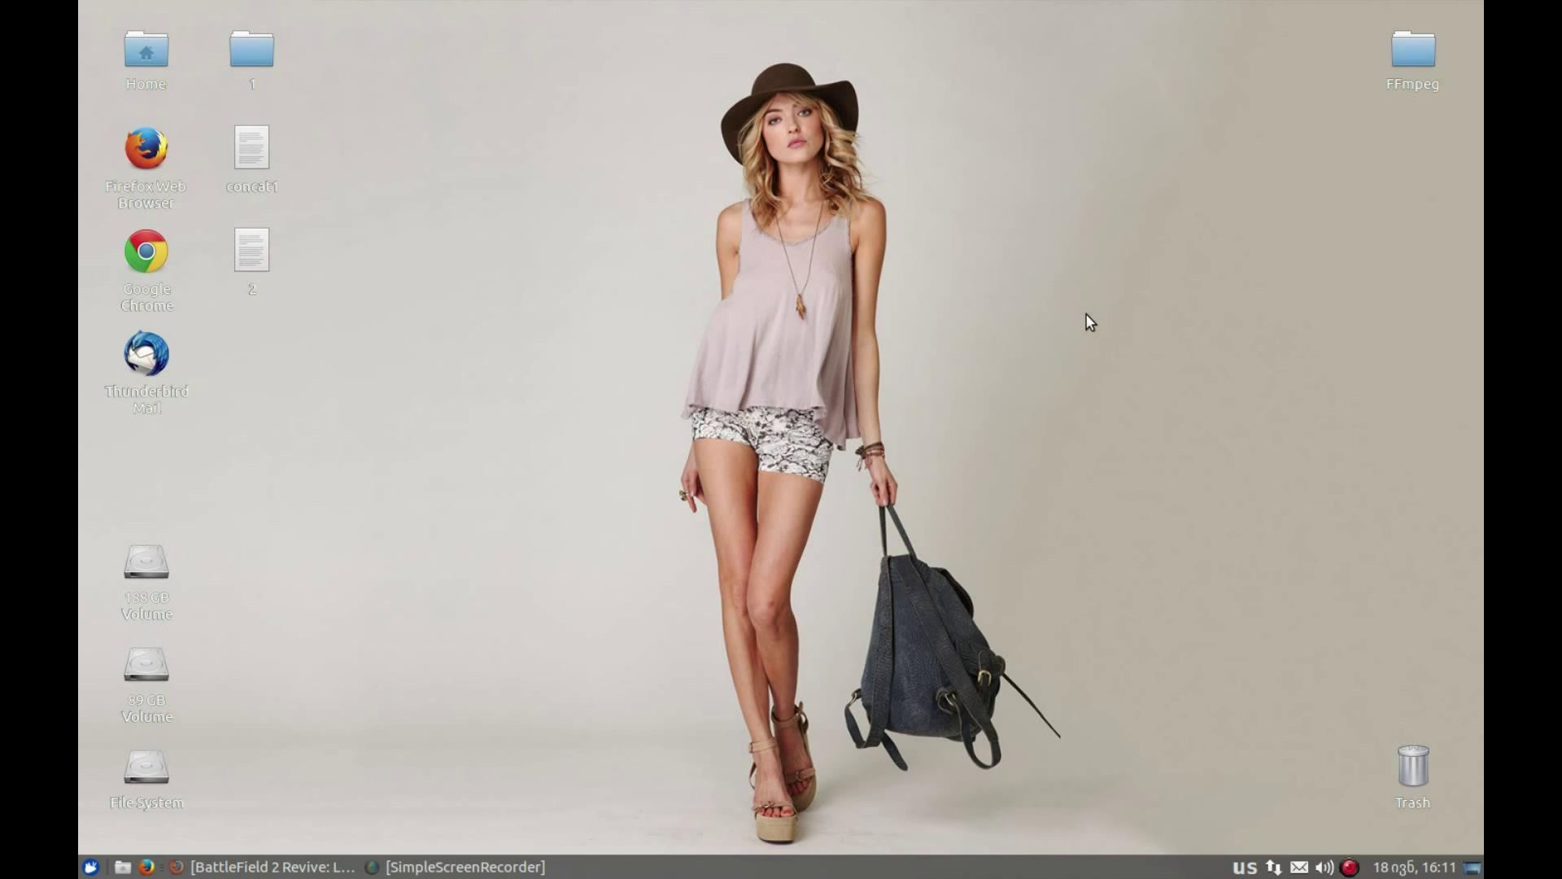
# Switch to Firefox and close the BattleField 2 Revive YouTube video tab.
pyautogui.click(272, 866)
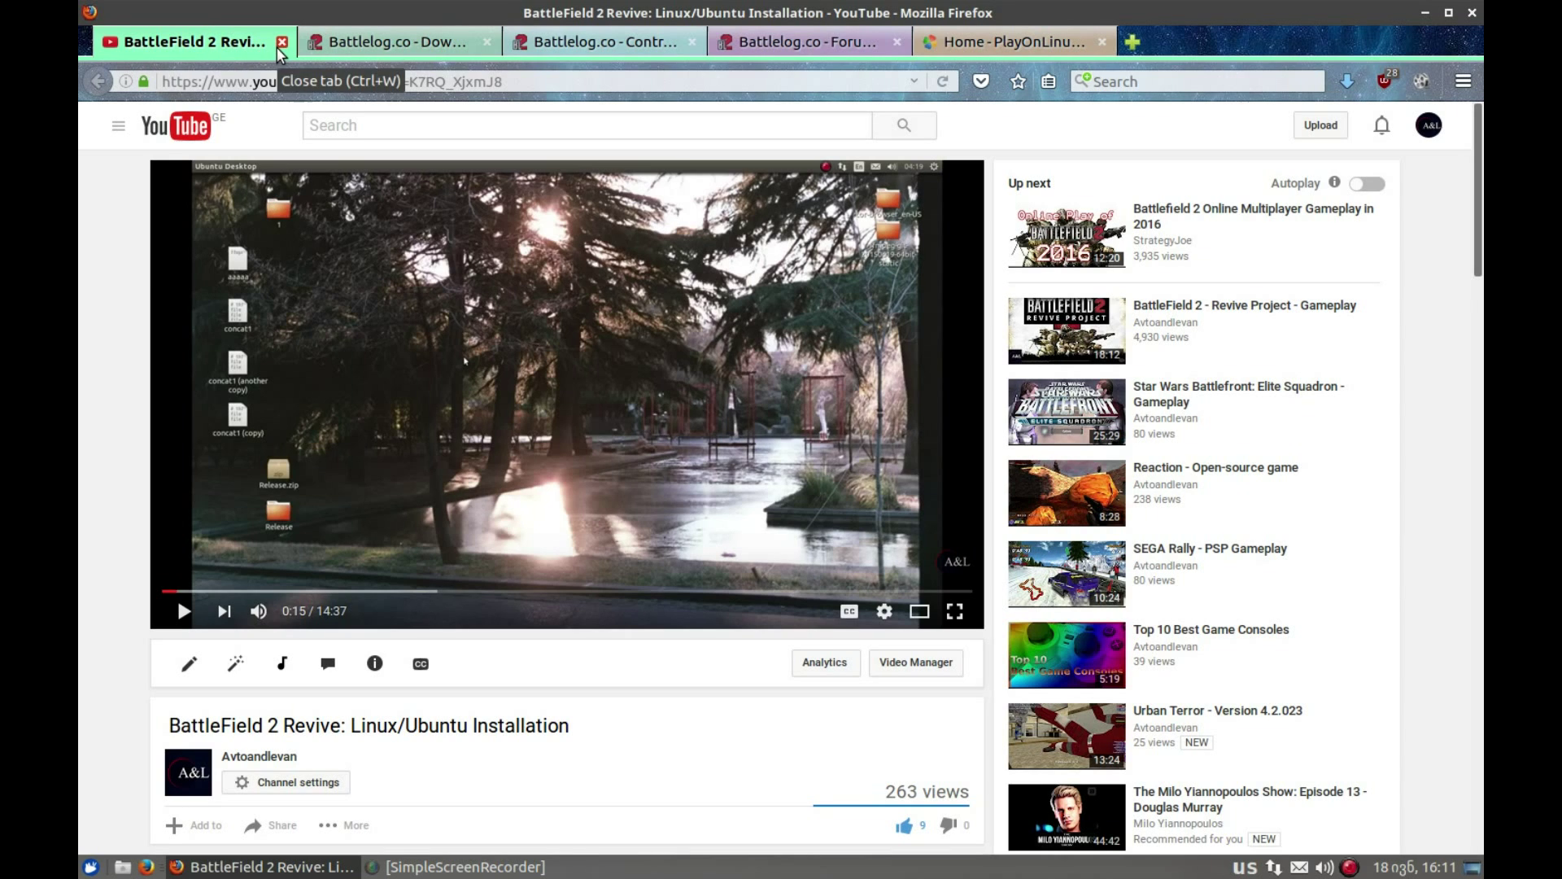
pyautogui.middleClick(248, 54)
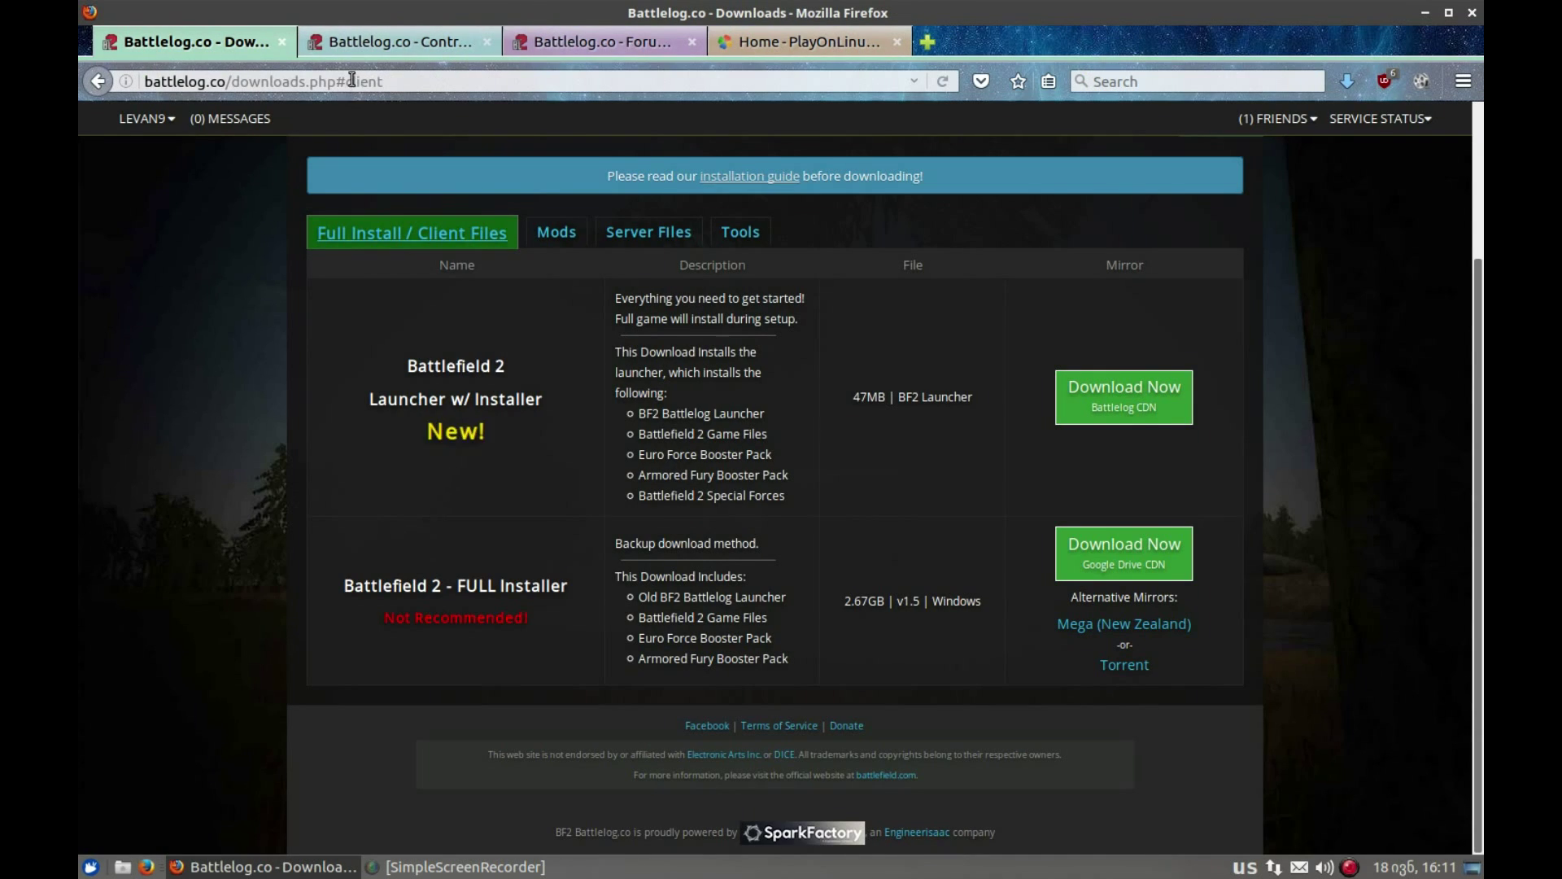
pyautogui.click(156, 119)
# Open the PlayOnLinux site's download page and show the Ubuntu packages.
pyautogui.click(813, 42)
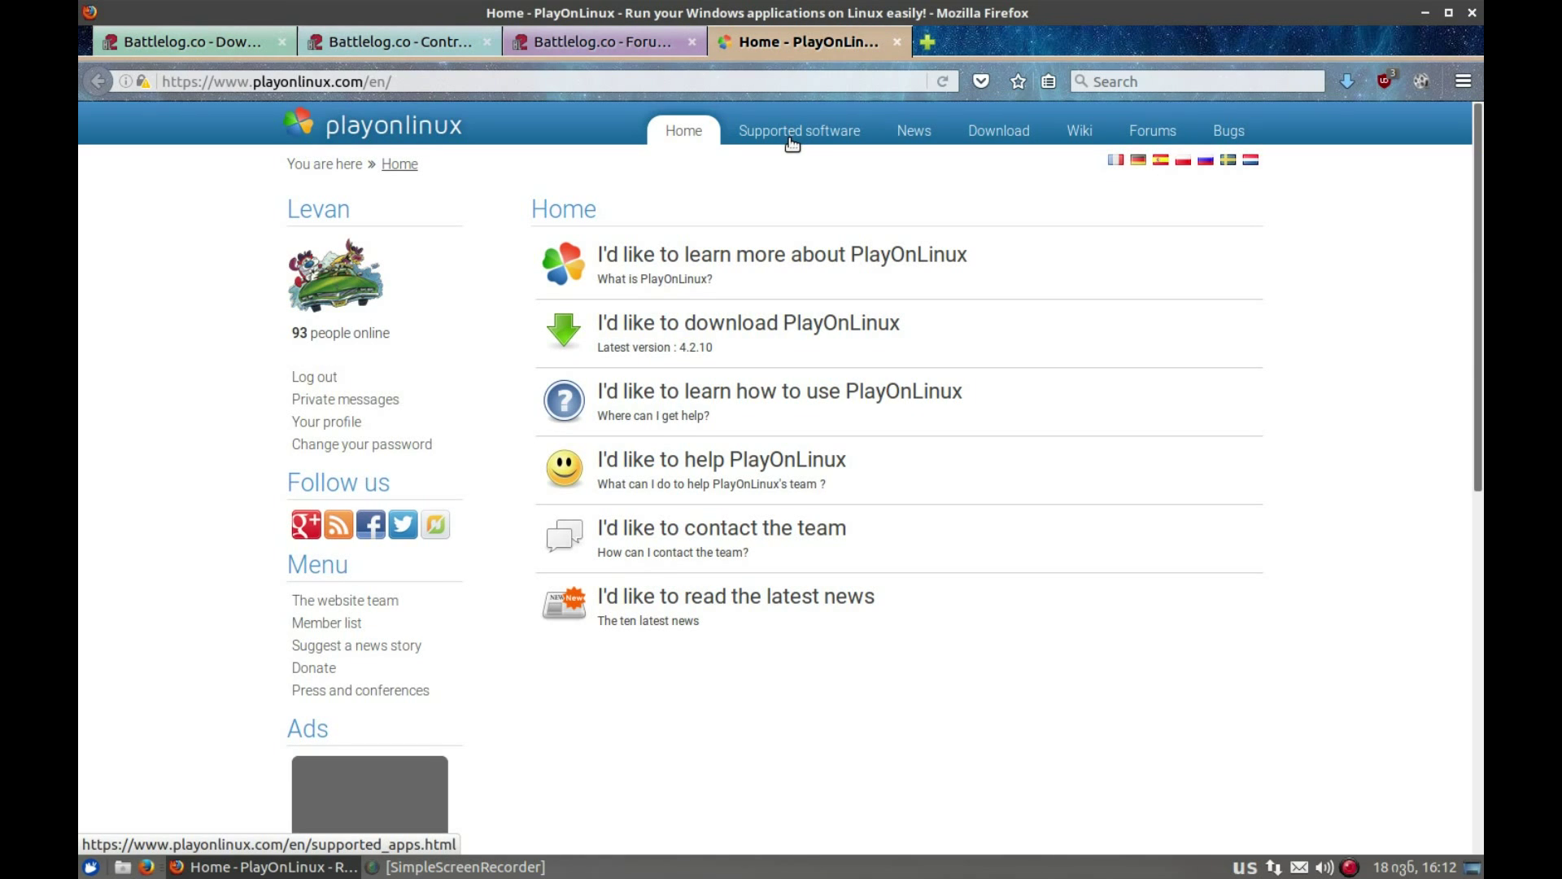
pyautogui.click(997, 130)
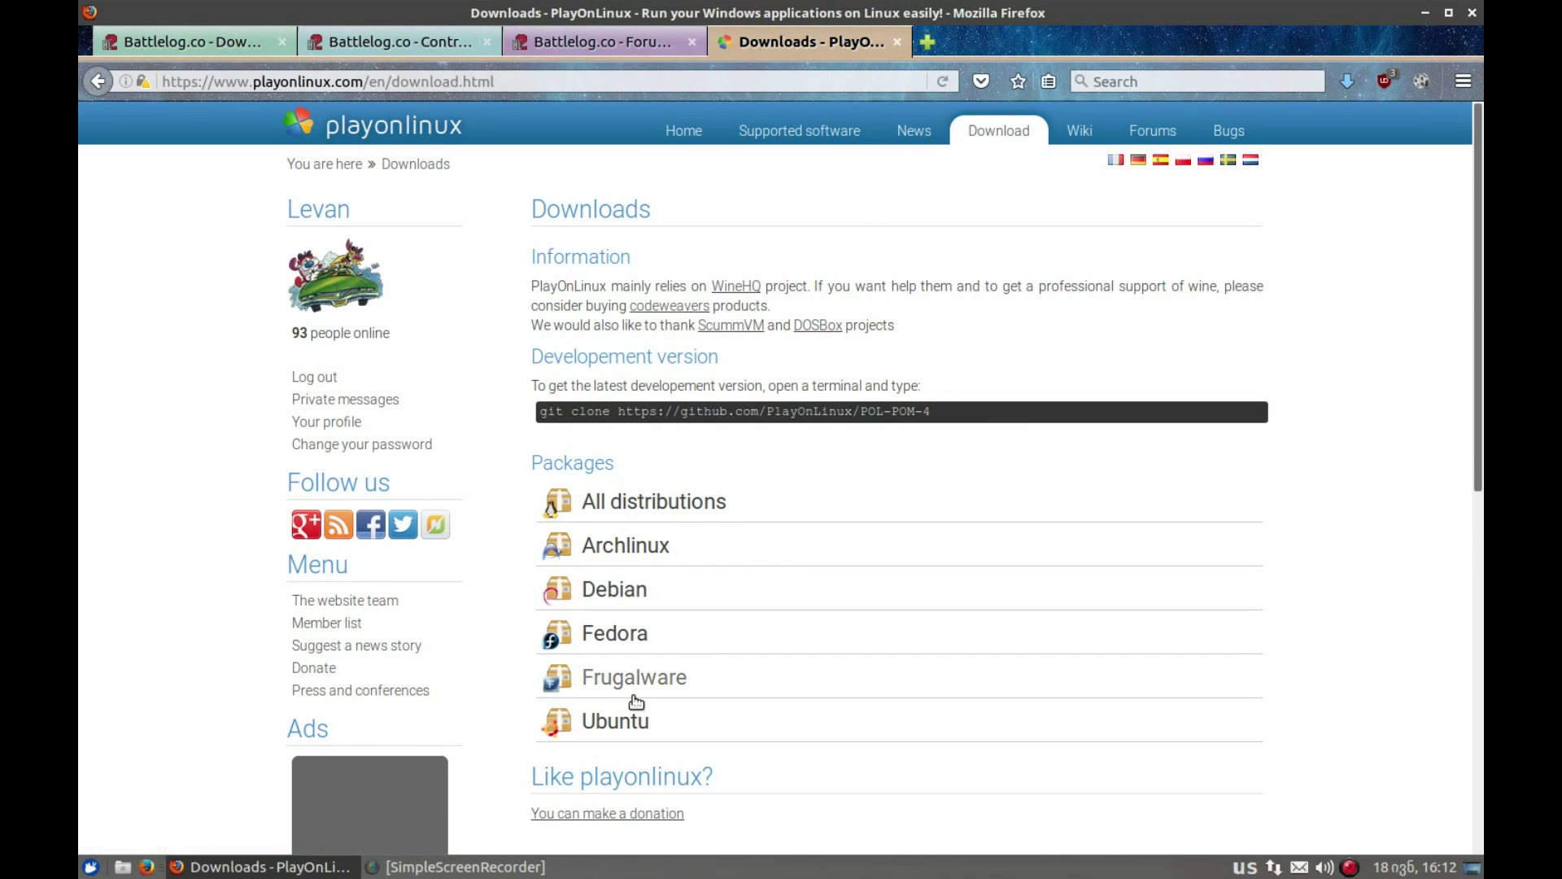
pyautogui.click(611, 724)
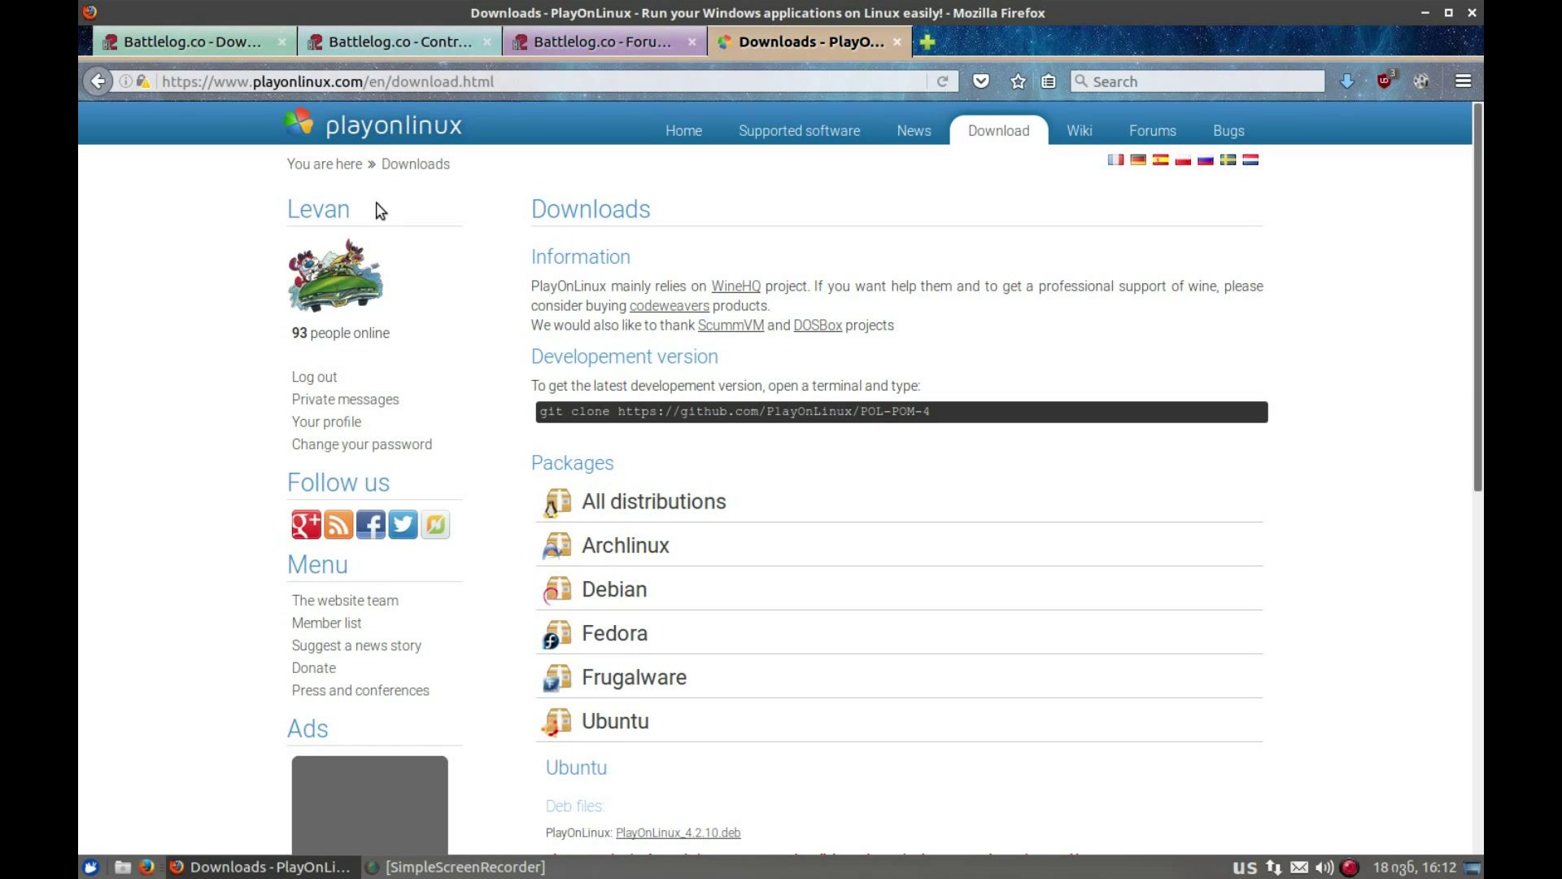
# Return to the Battlelog site and go from its home page to the Battlefield 2 client downloads.
pyautogui.click(181, 42)
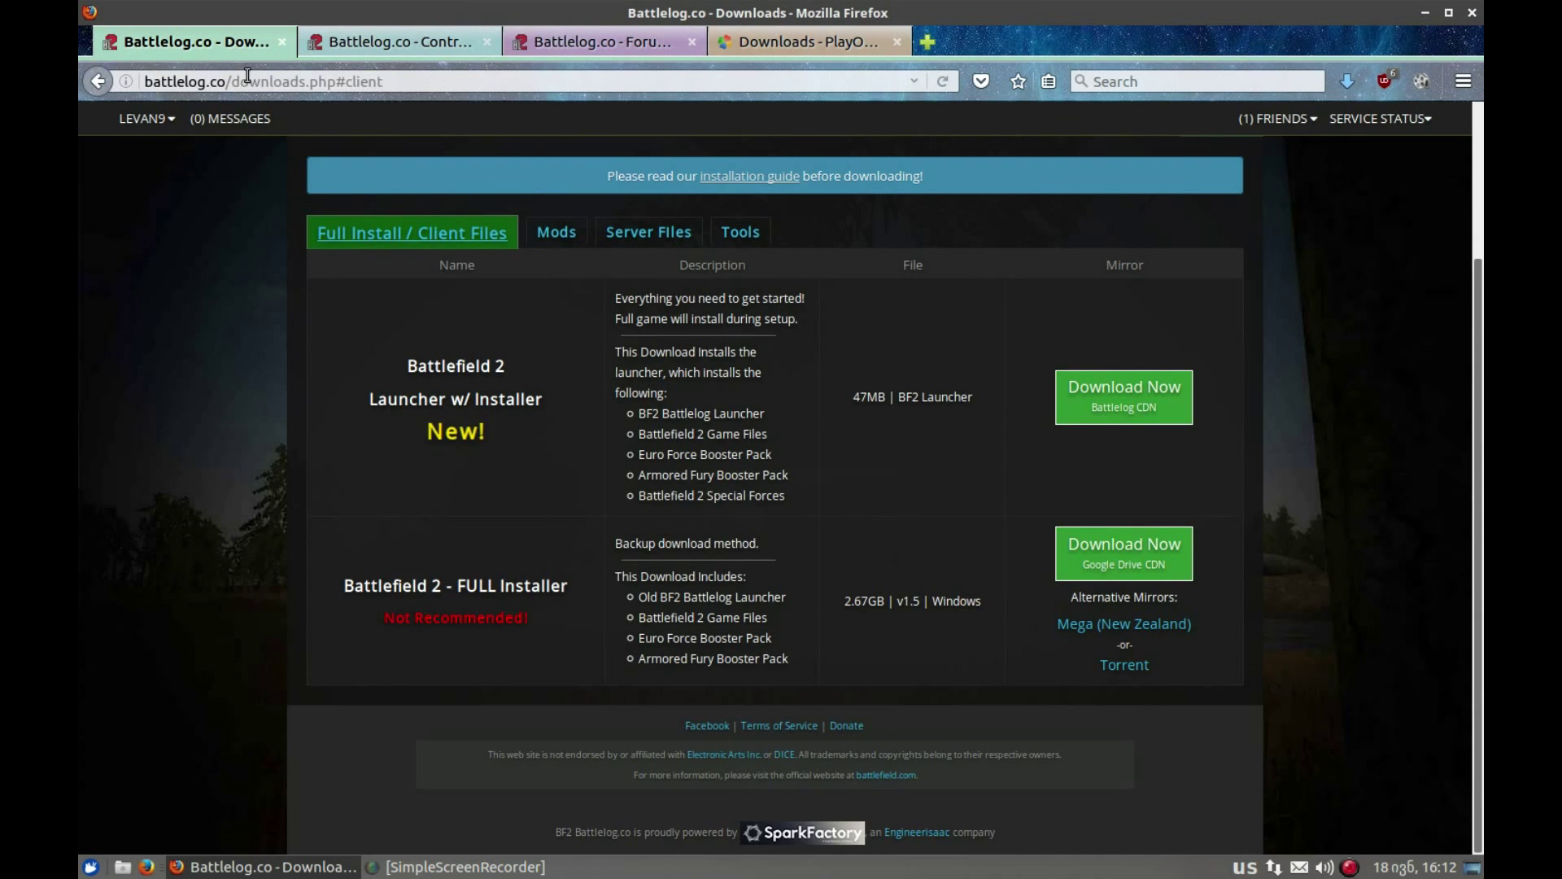
pyautogui.click(145, 118)
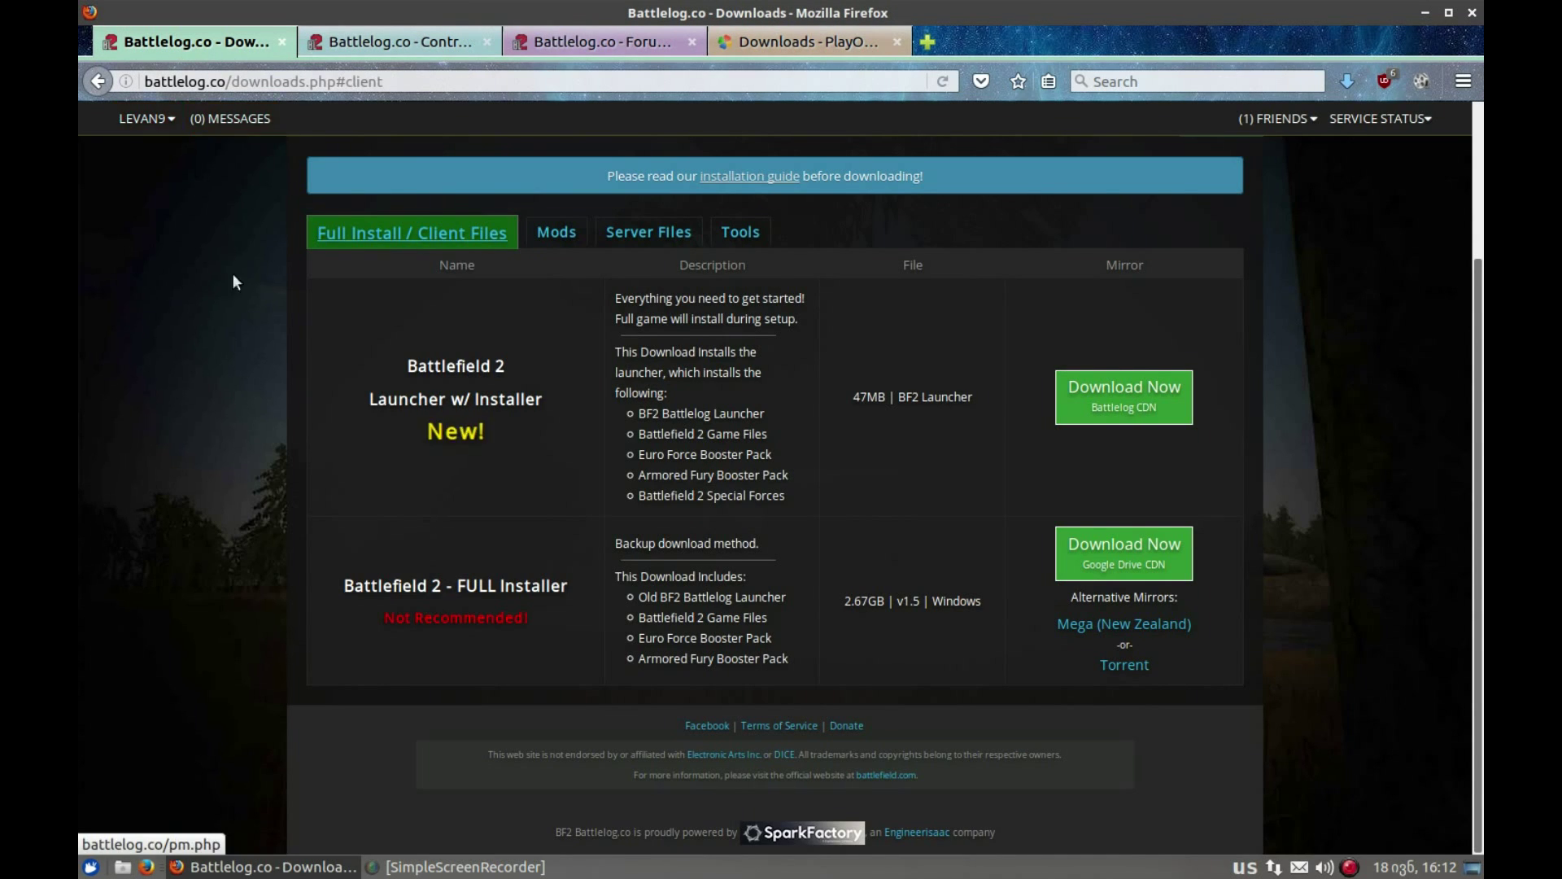
pyautogui.scroll(3, 168, 184)
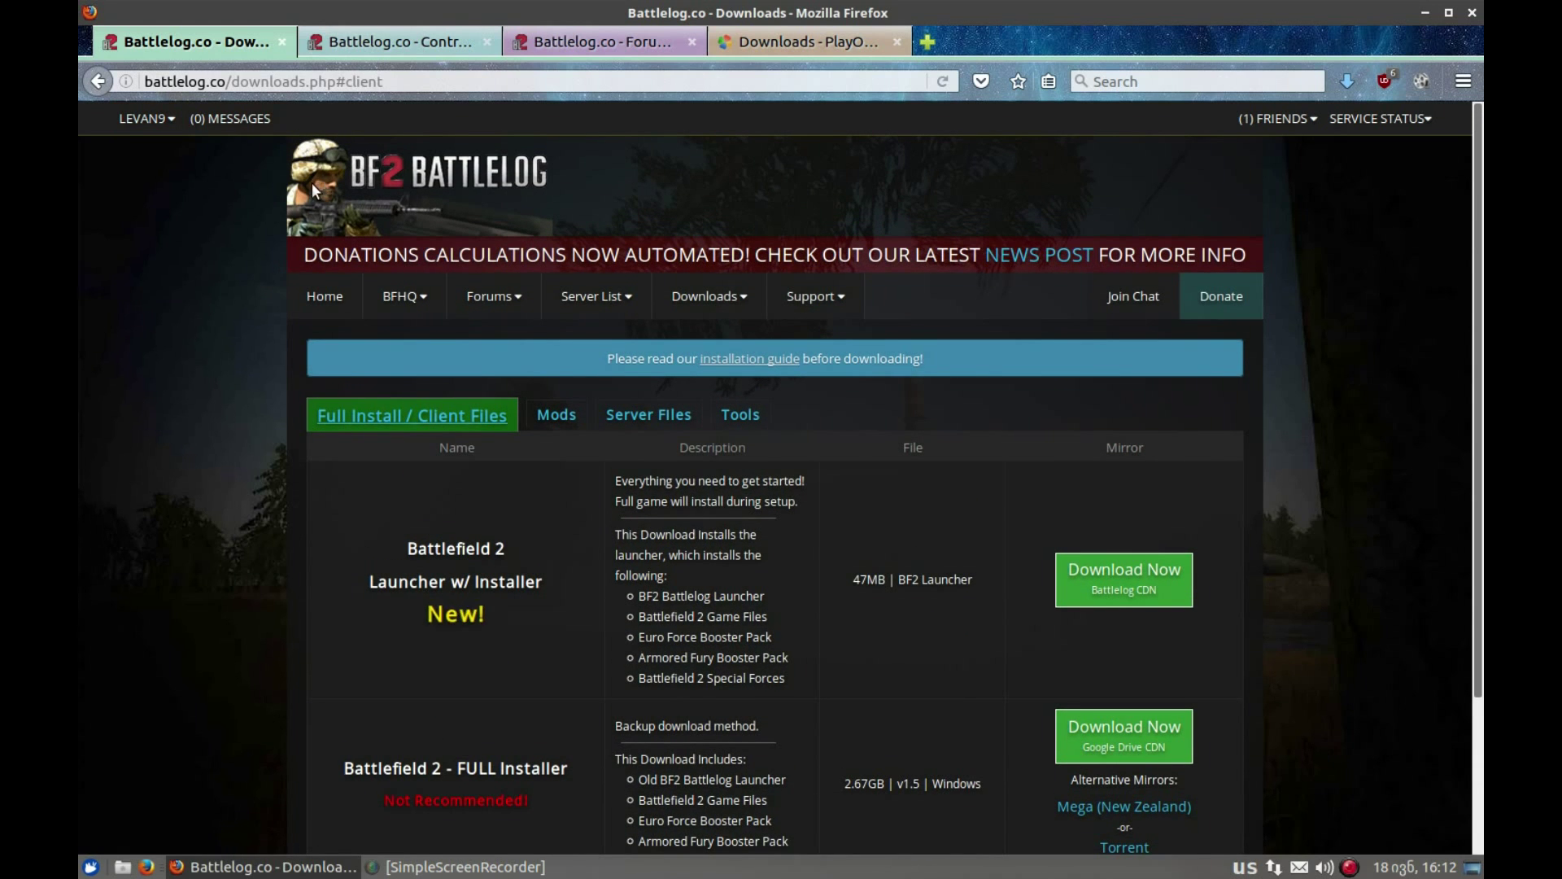
pyautogui.click(295, 299)
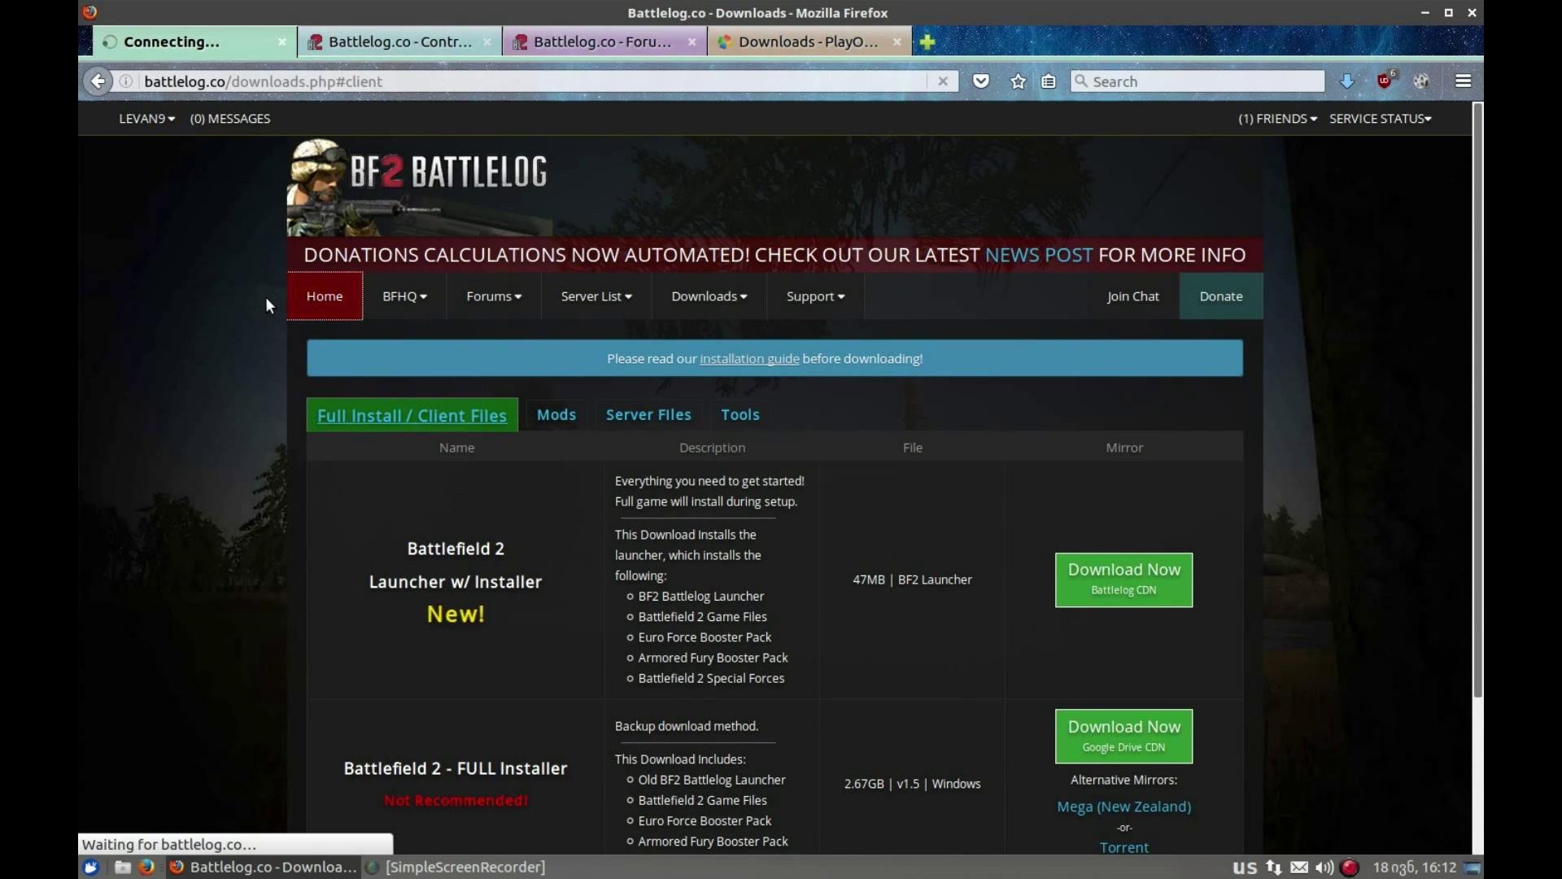
pyautogui.moveTo(691, 305)
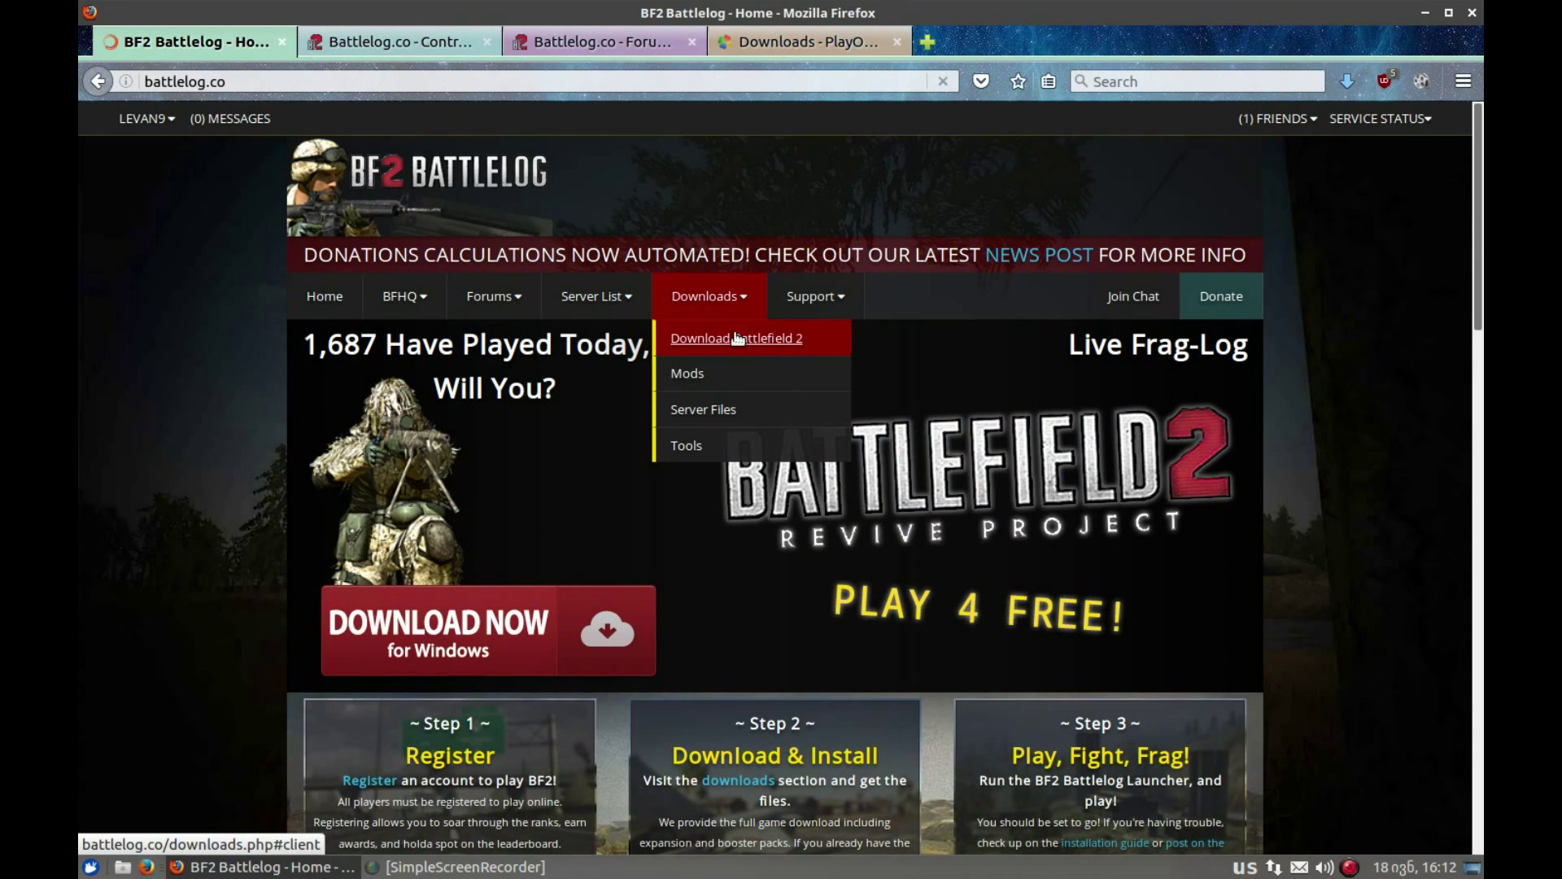
pyautogui.click(672, 335)
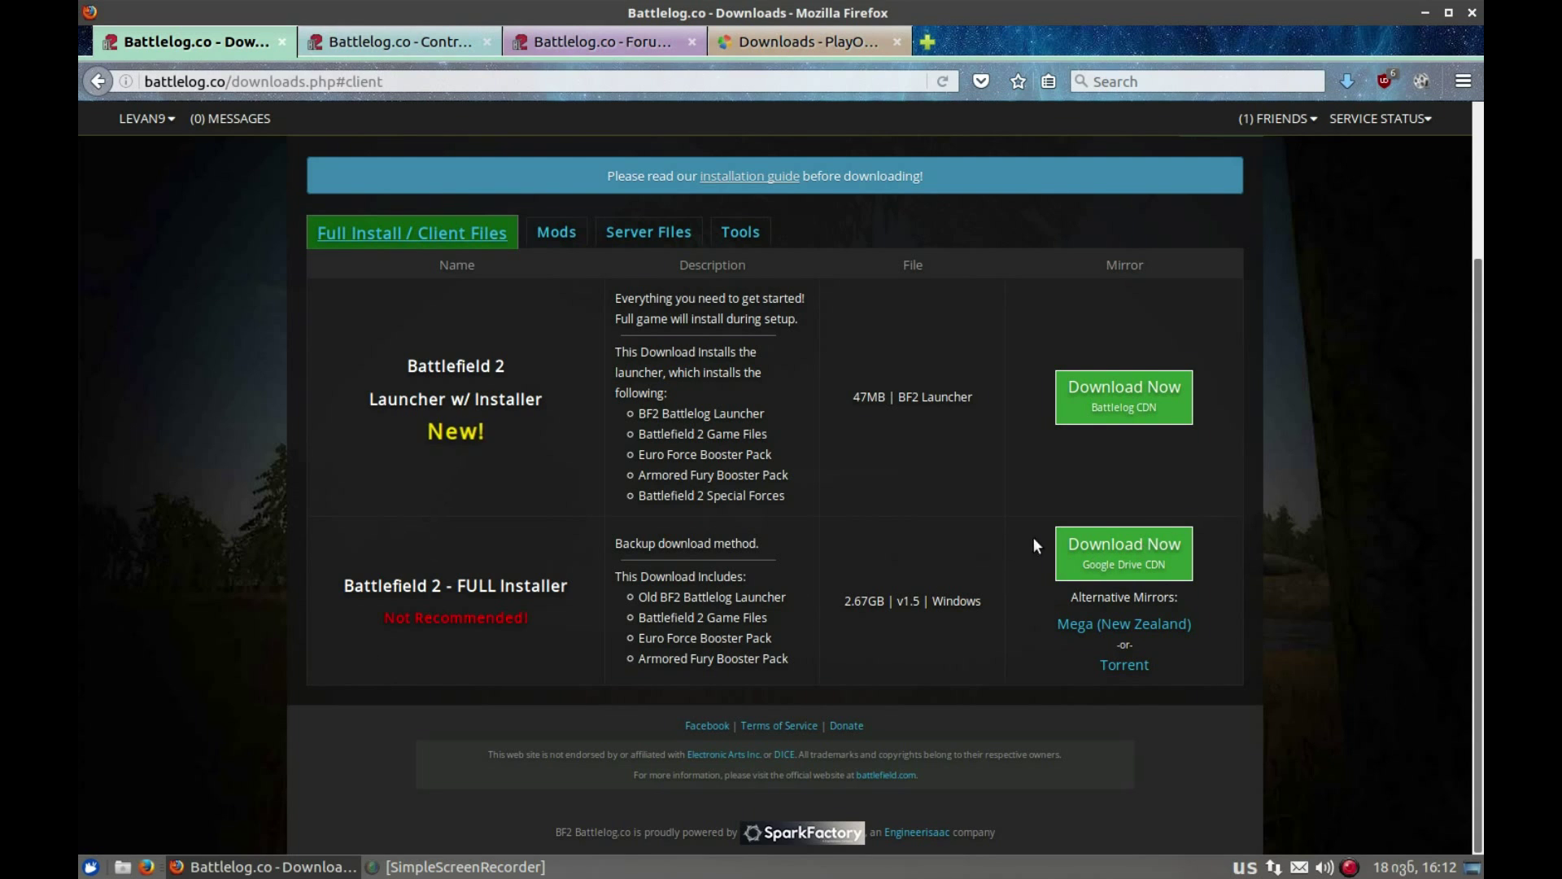
# Open desktop folder 1 and view the extraction options for Battlefield 2 - Battlelog.co Revive.zip, then minimize the file window.
pyautogui.click(236, 868)
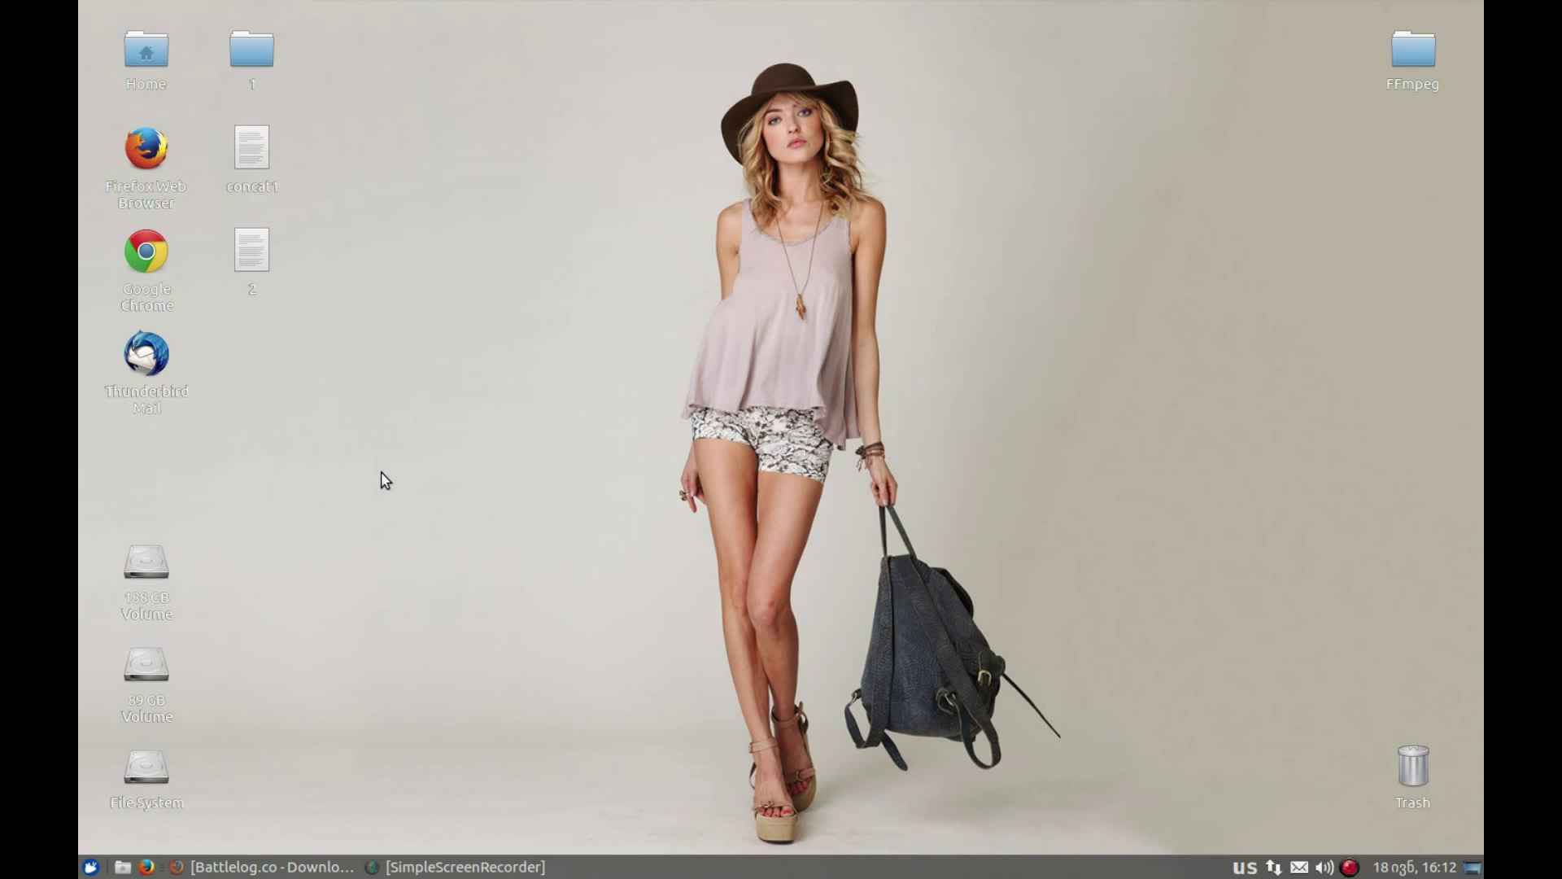
pyautogui.doubleClick(249, 68)
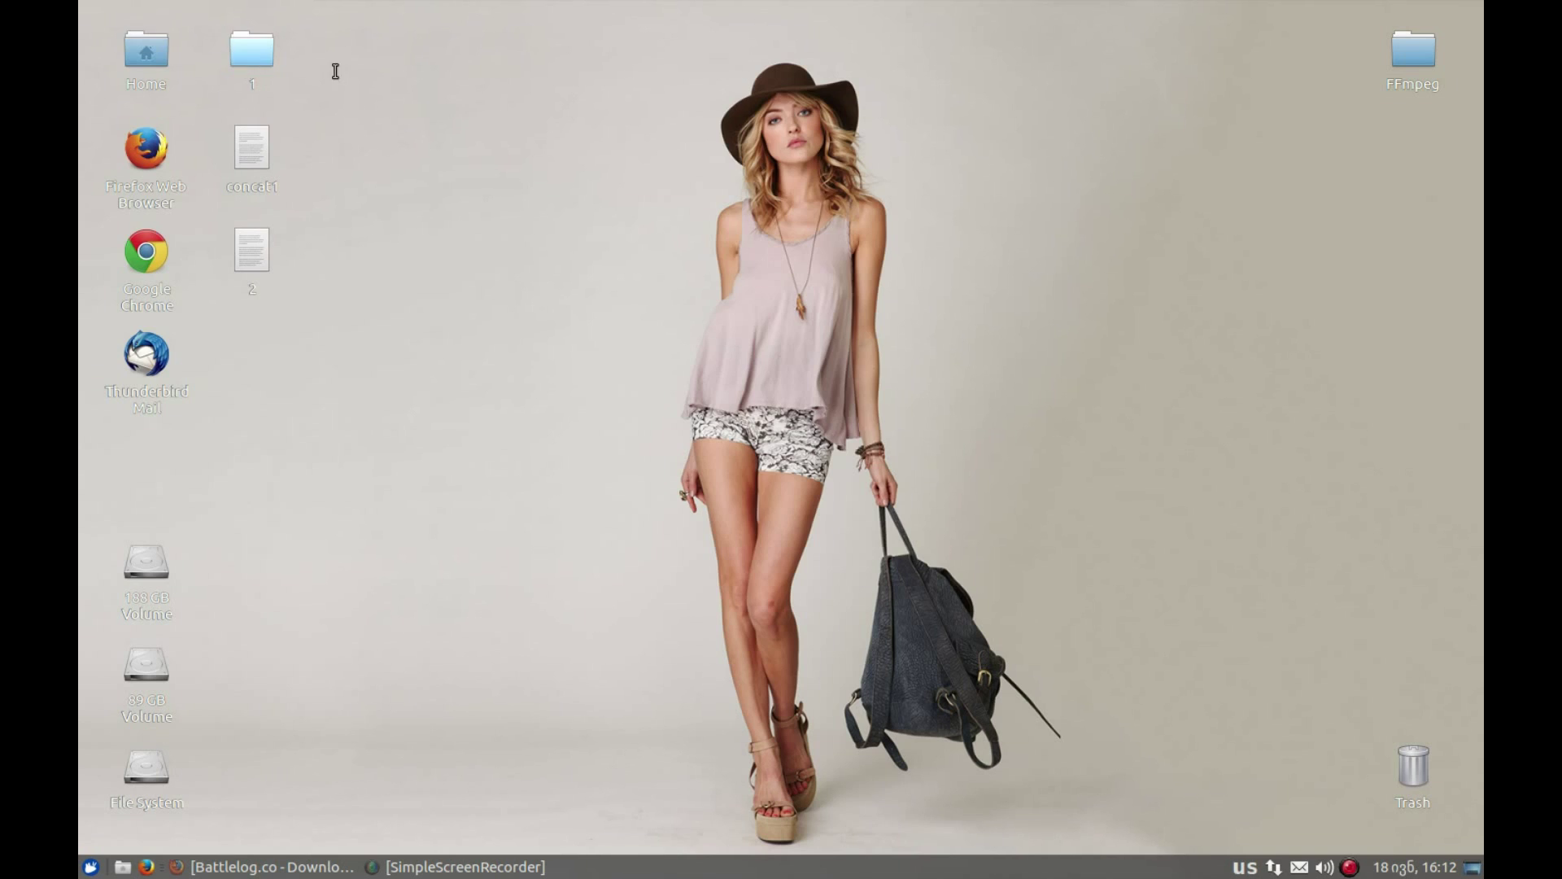
pyautogui.click(400, 129)
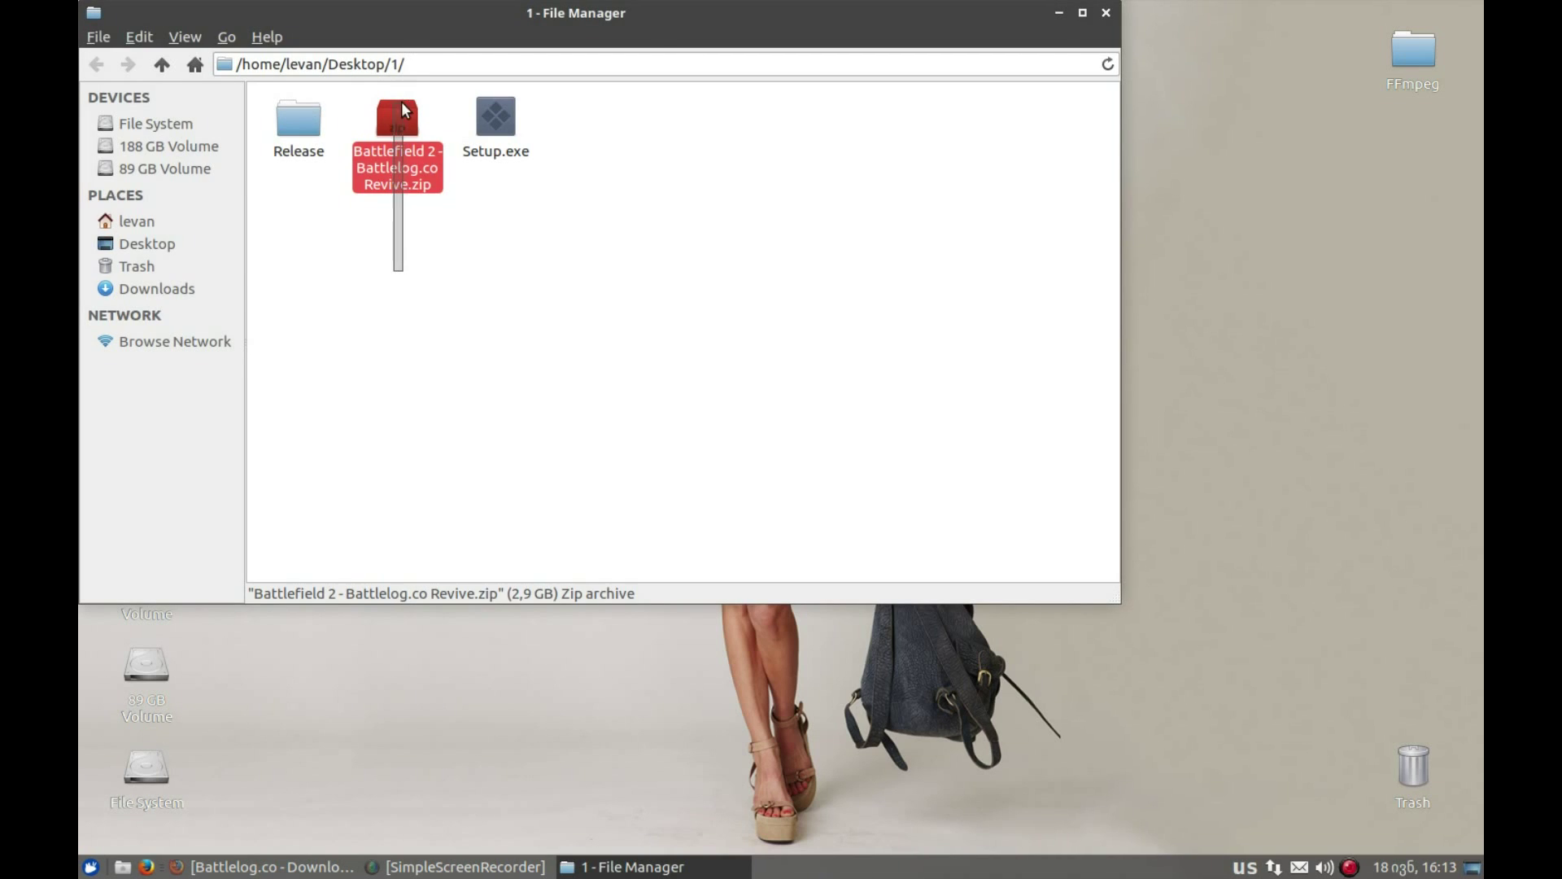
pyautogui.rightClick(403, 153)
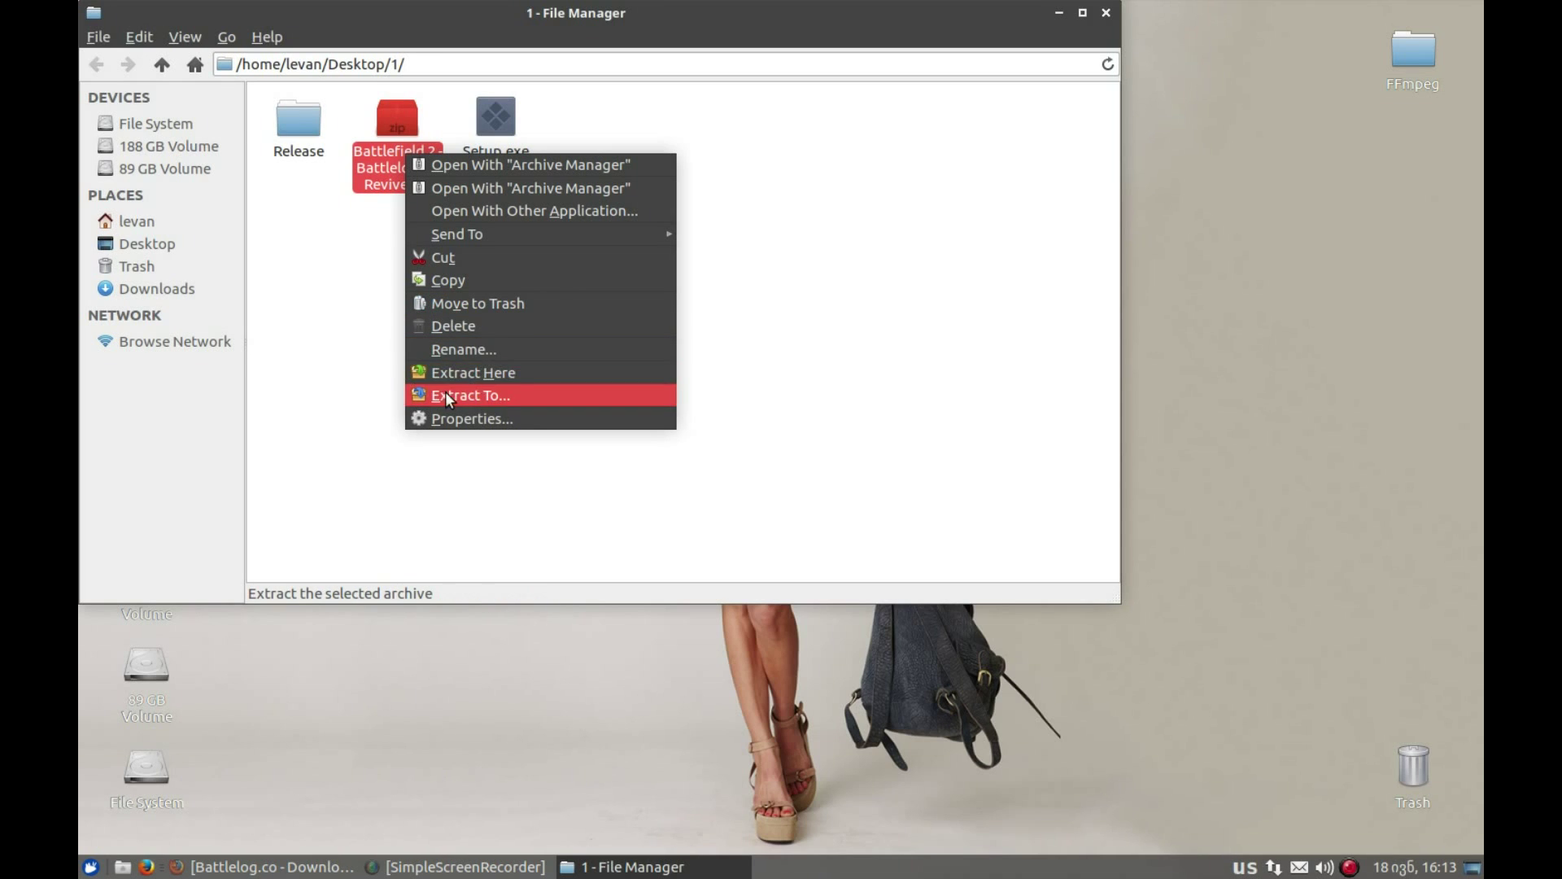
pyautogui.click(822, 357)
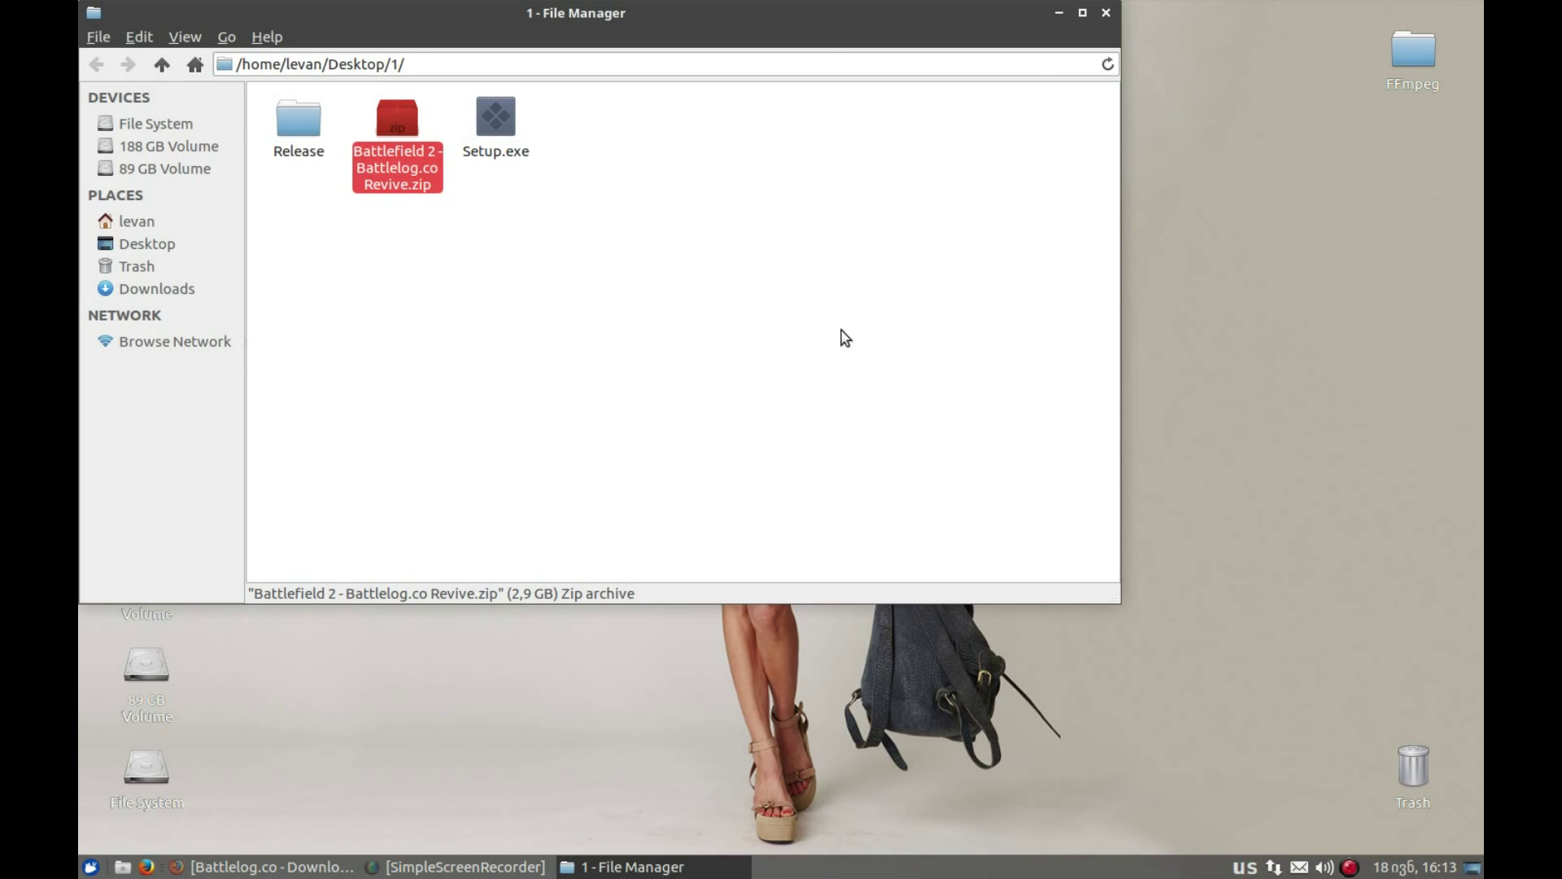
pyautogui.click(1058, 11)
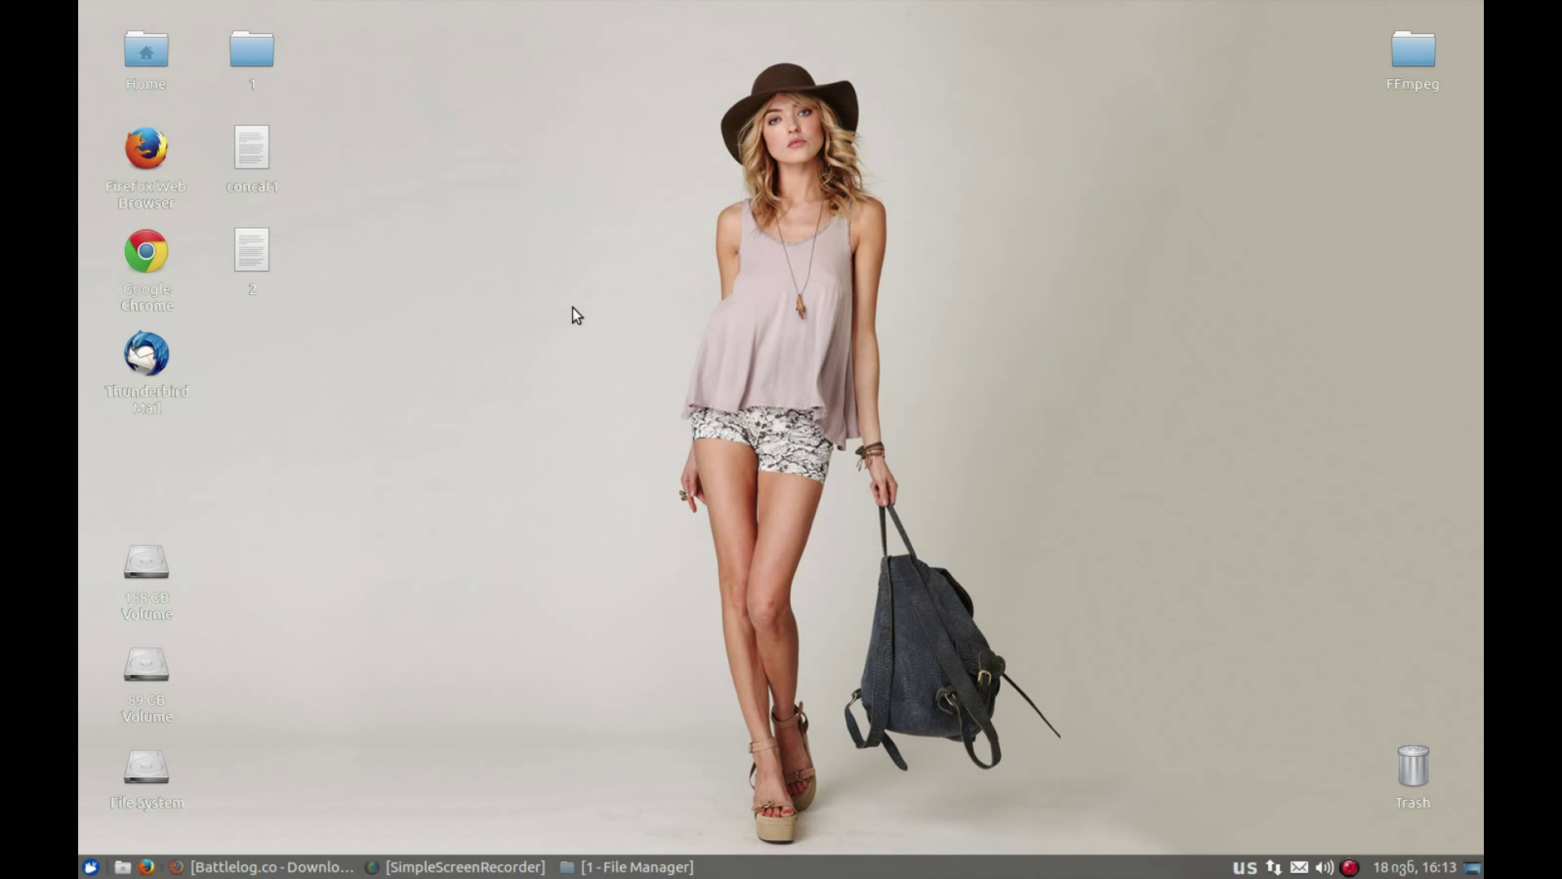
# Examine the setup files in the Release folder inside desktop folder 1, then close that file window.
pyautogui.doubleClick(242, 61)
pyautogui.click(299, 151)
pyautogui.doubleClick(298, 150)
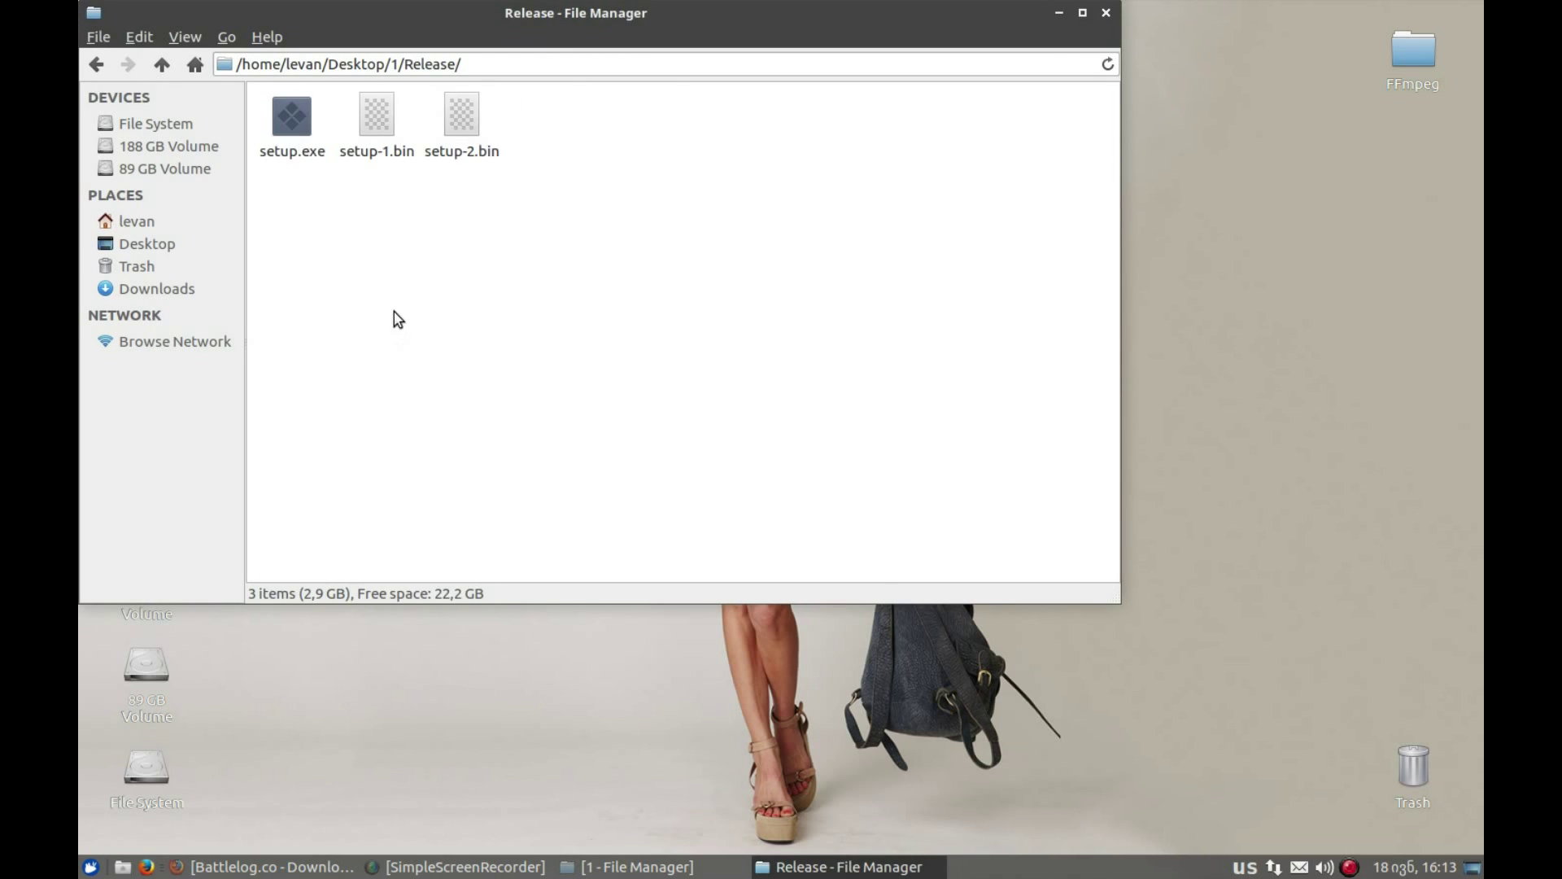
pyautogui.moveTo(393, 316); pyautogui.dragTo(306, 91)
pyautogui.moveTo(550, 331); pyautogui.dragTo(261, 93)
pyautogui.moveTo(501, 303); pyautogui.dragTo(268, 66)
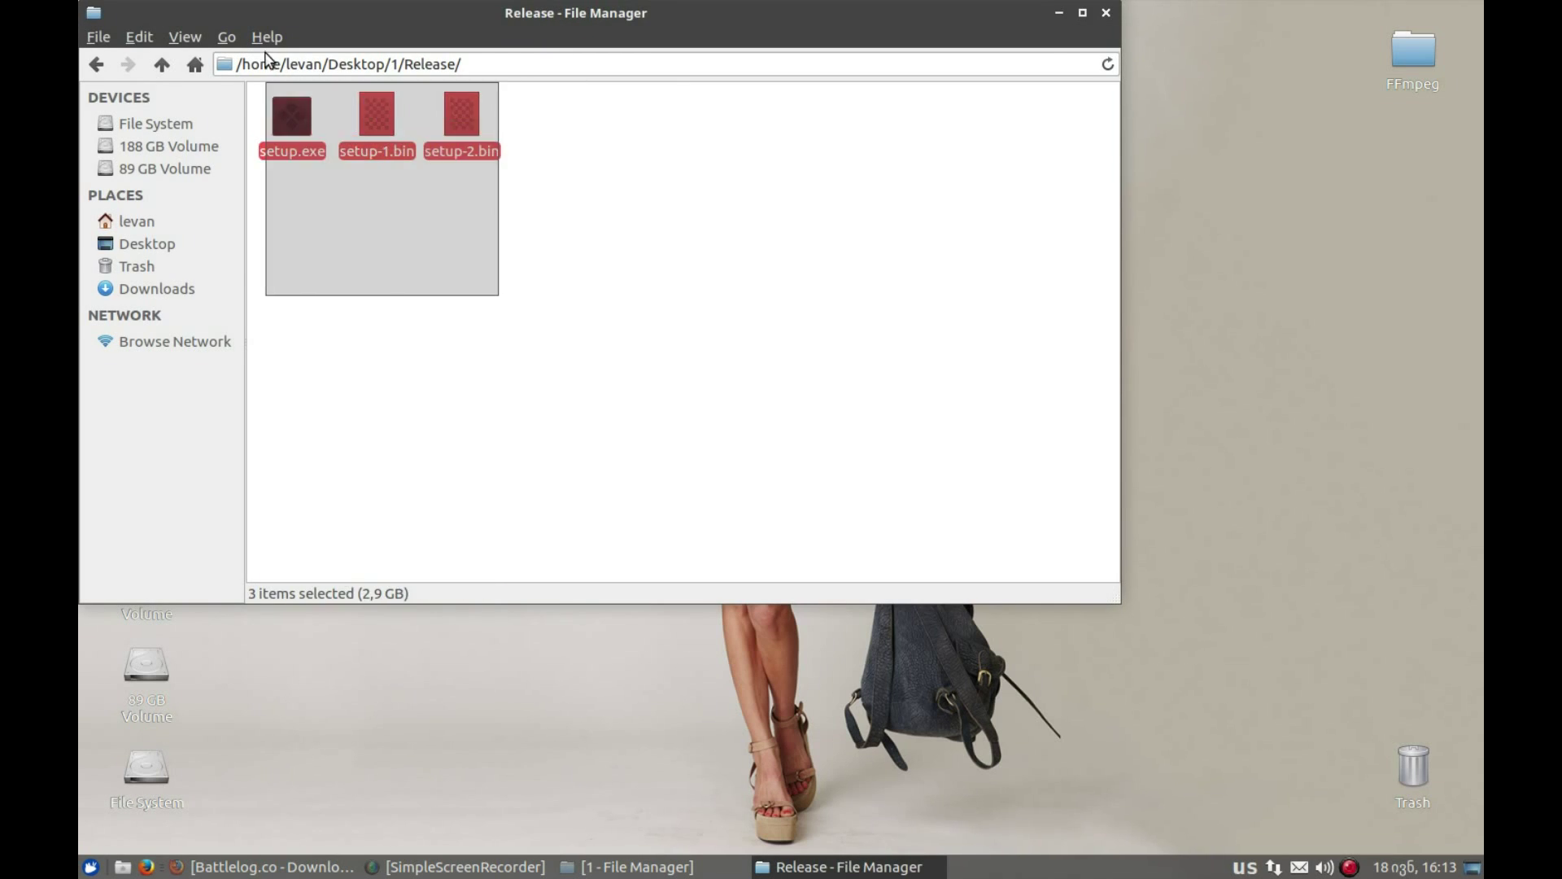
pyautogui.moveTo(586, 273); pyautogui.dragTo(277, 93)
pyautogui.moveTo(547, 300); pyautogui.dragTo(293, 157)
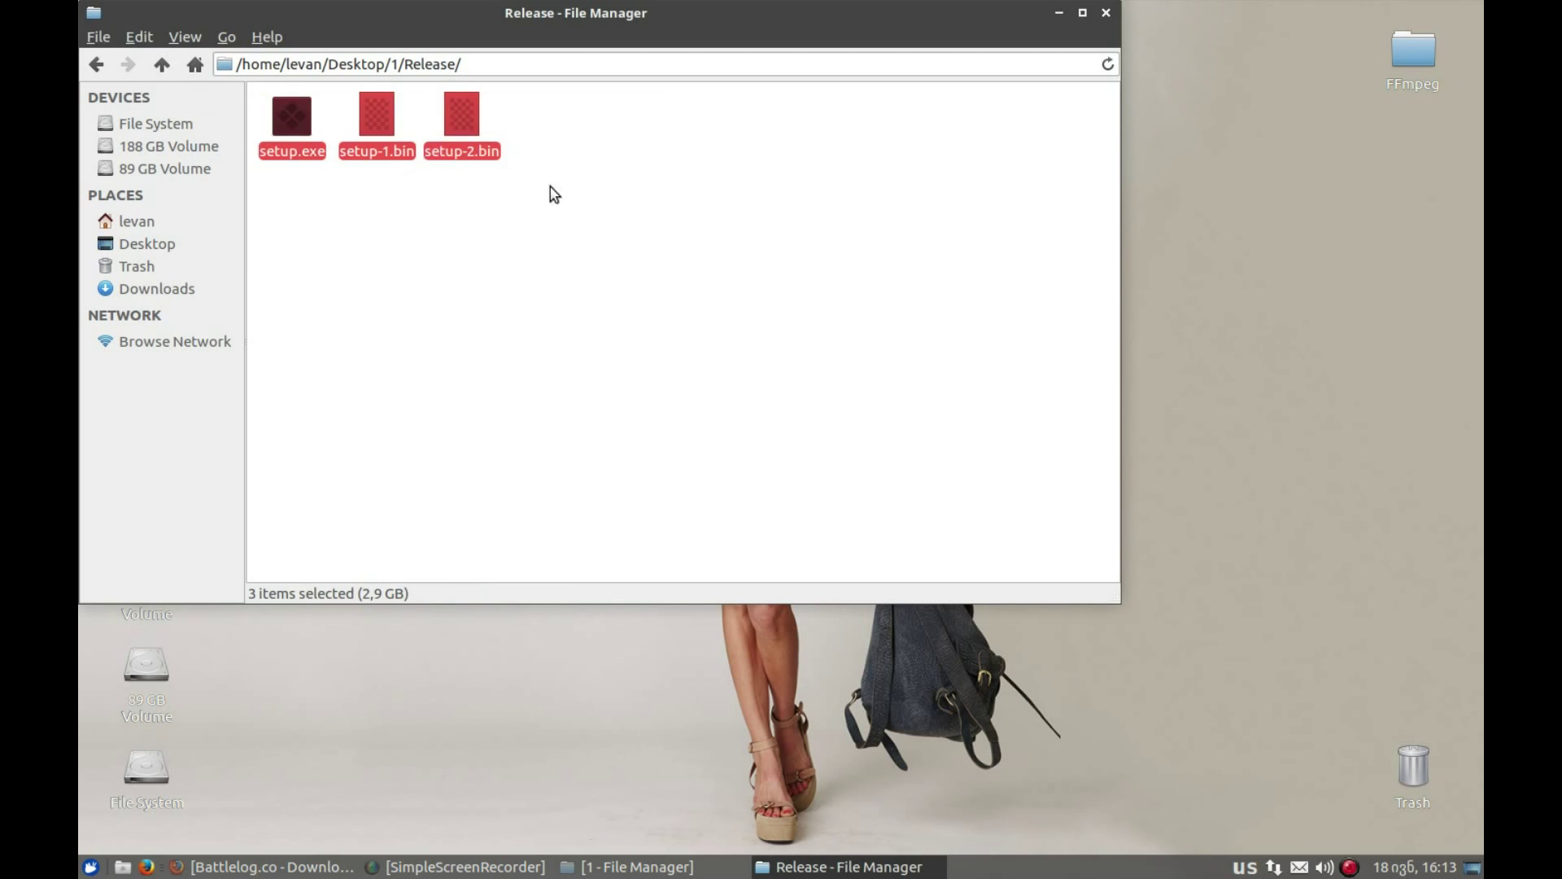
pyautogui.click(1105, 13)
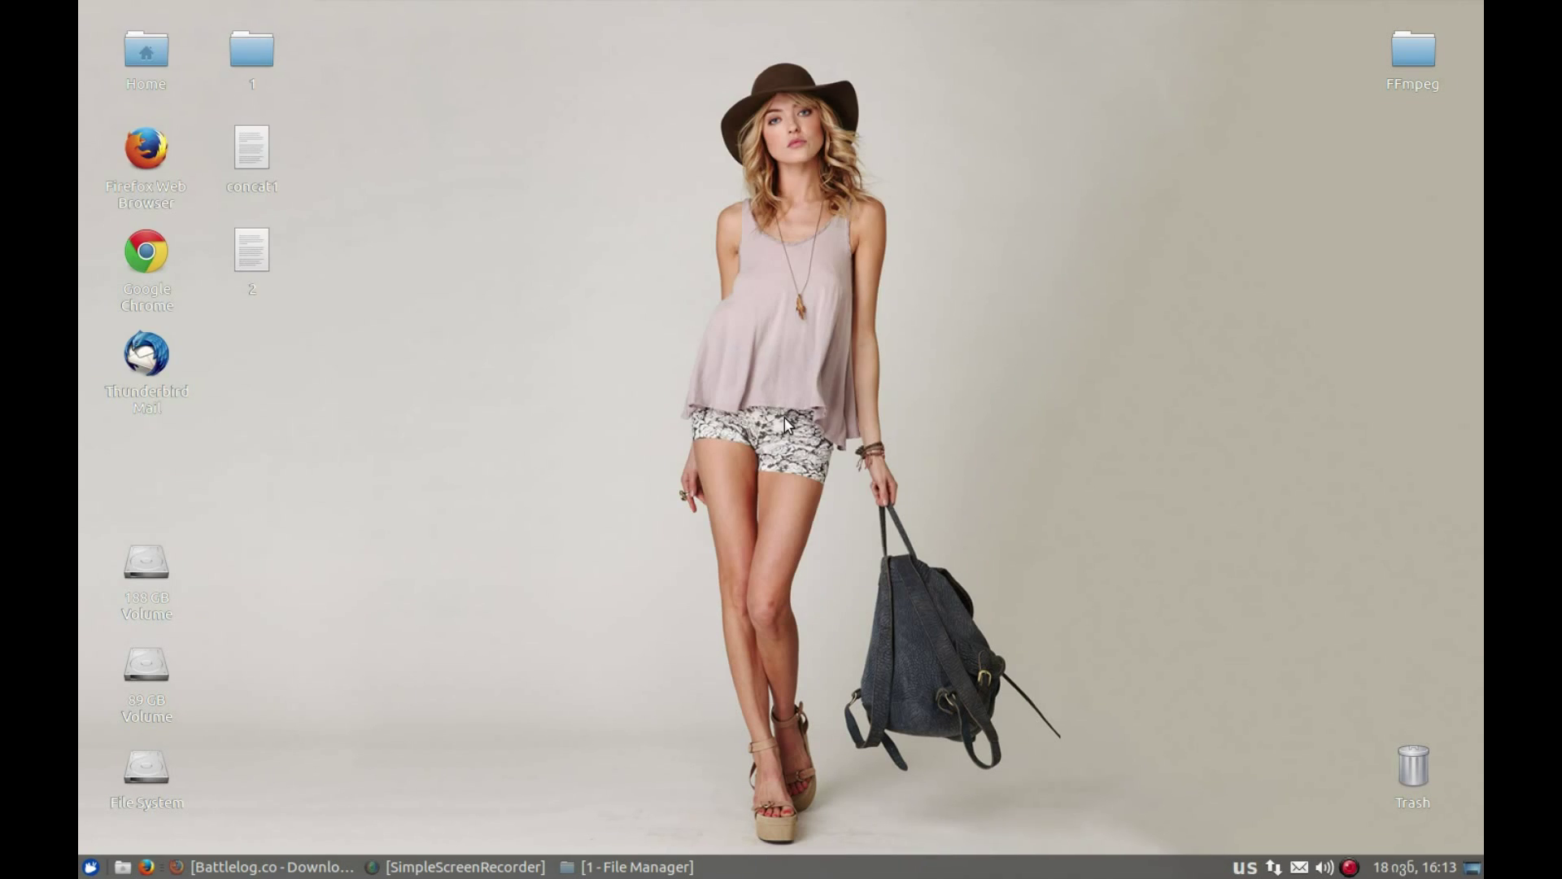
# Find PlayOnLinux among the installed applications, launch it, and reposition its window on the desktop.
pyautogui.click(90, 867)
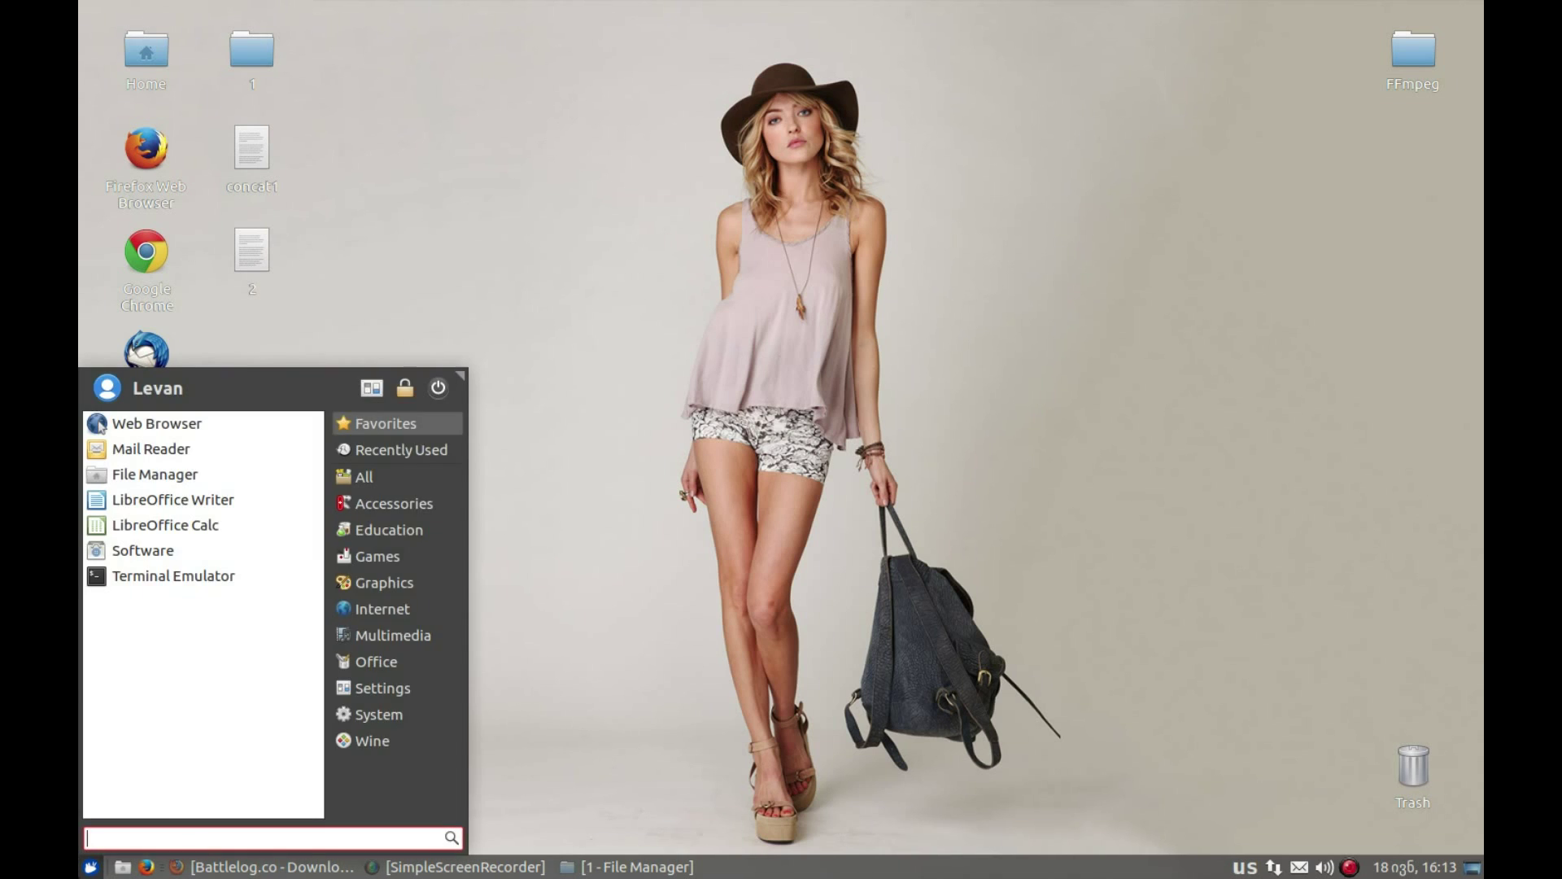
pyautogui.write('play')
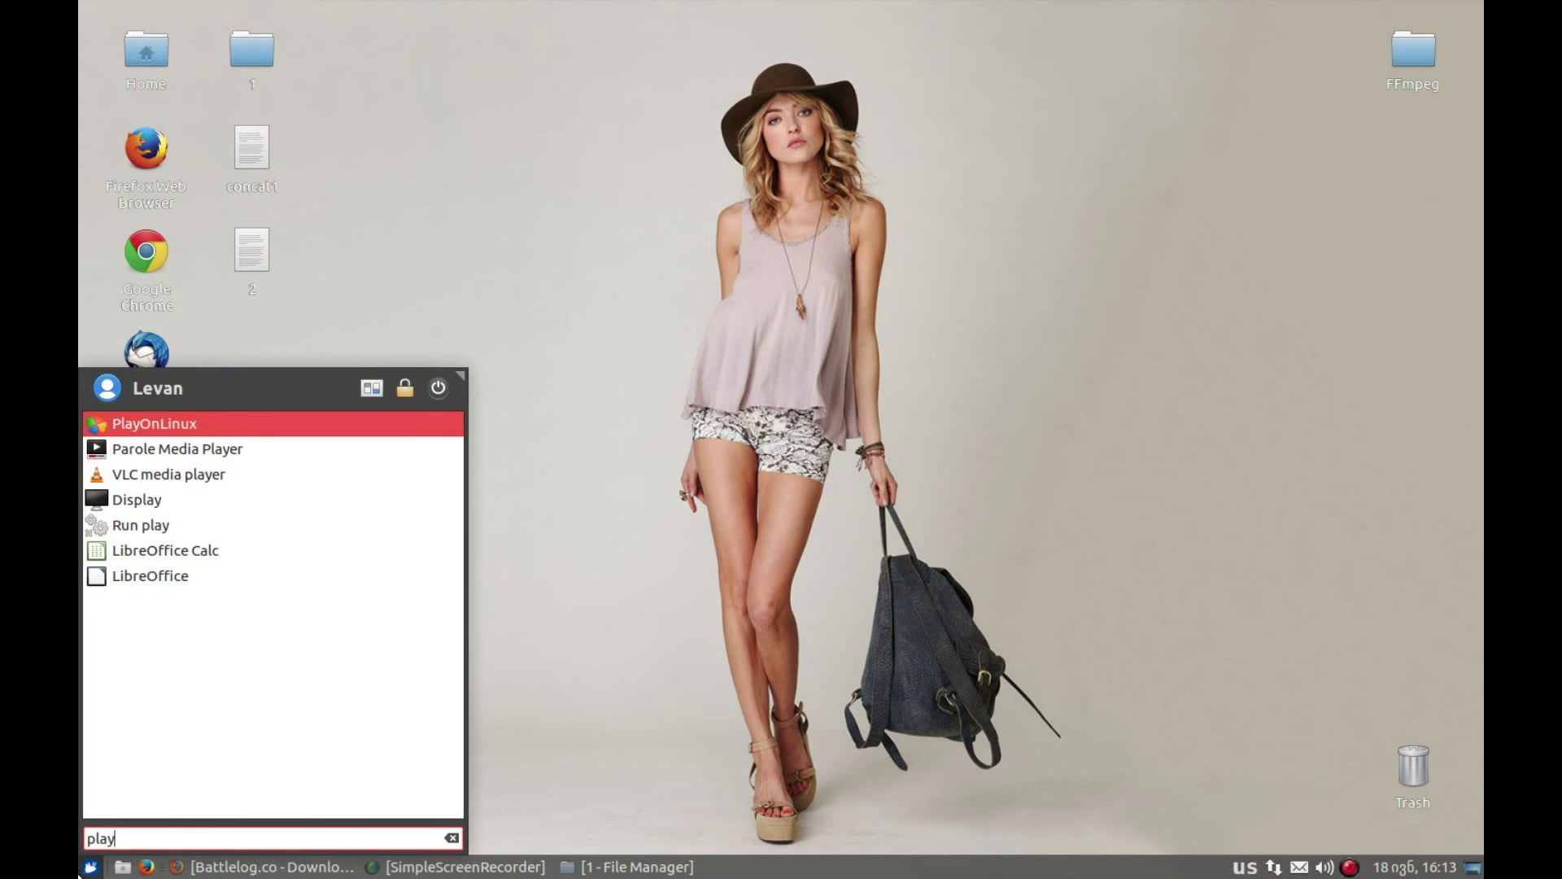
pyautogui.click(139, 424)
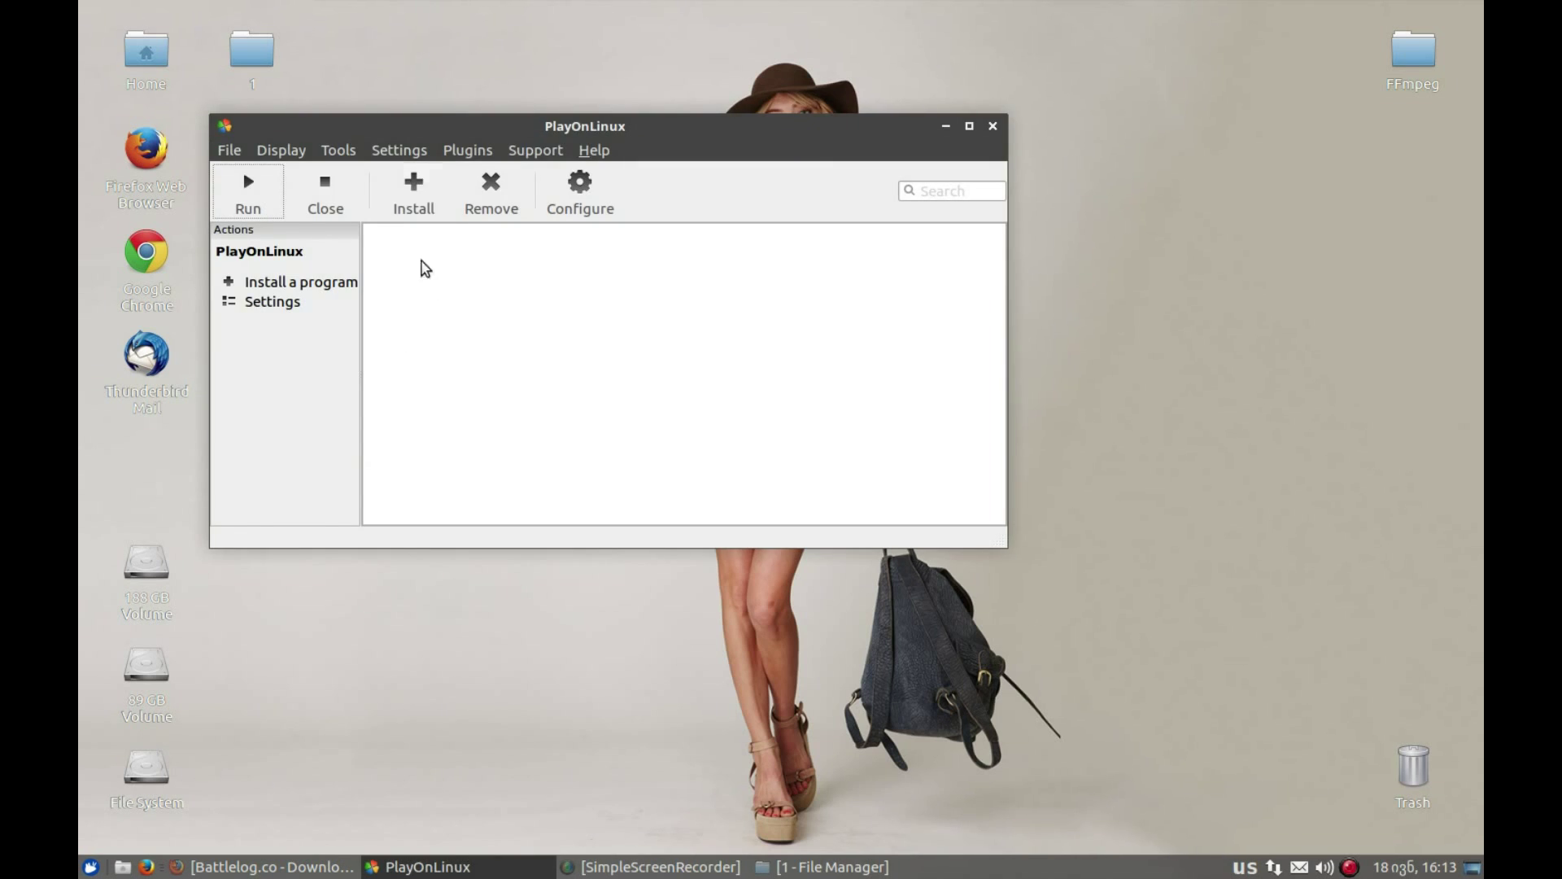
pyautogui.moveTo(416, 128); pyautogui.dragTo(564, 187)
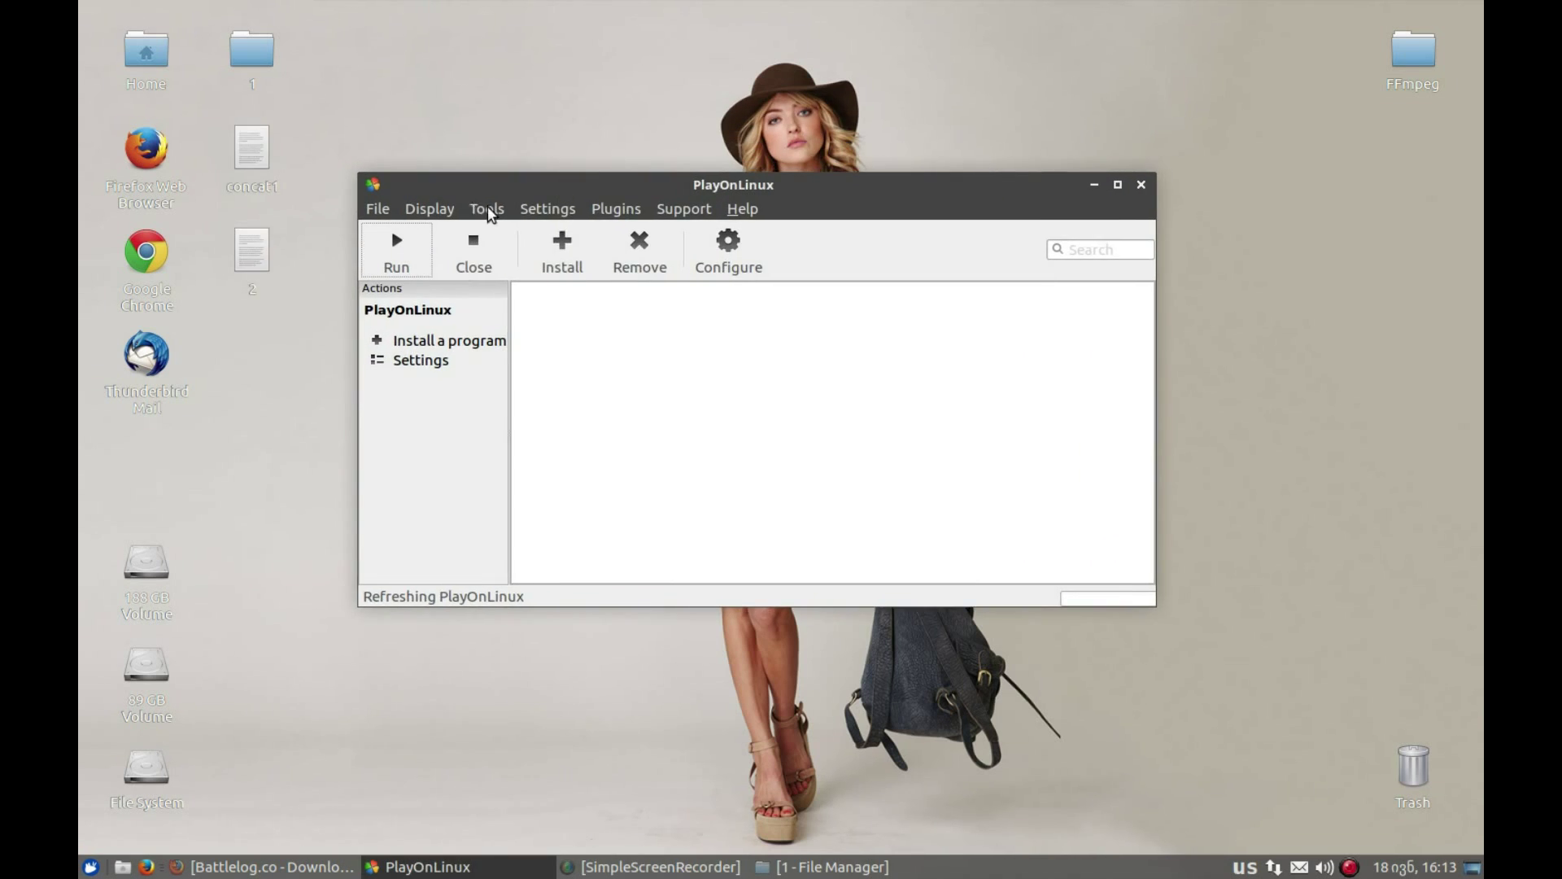
# Install the x86 Wine version 1.9.12-staging through the Wine versions manager and close the manager.
pyautogui.click(486, 208)
pyautogui.click(506, 235)
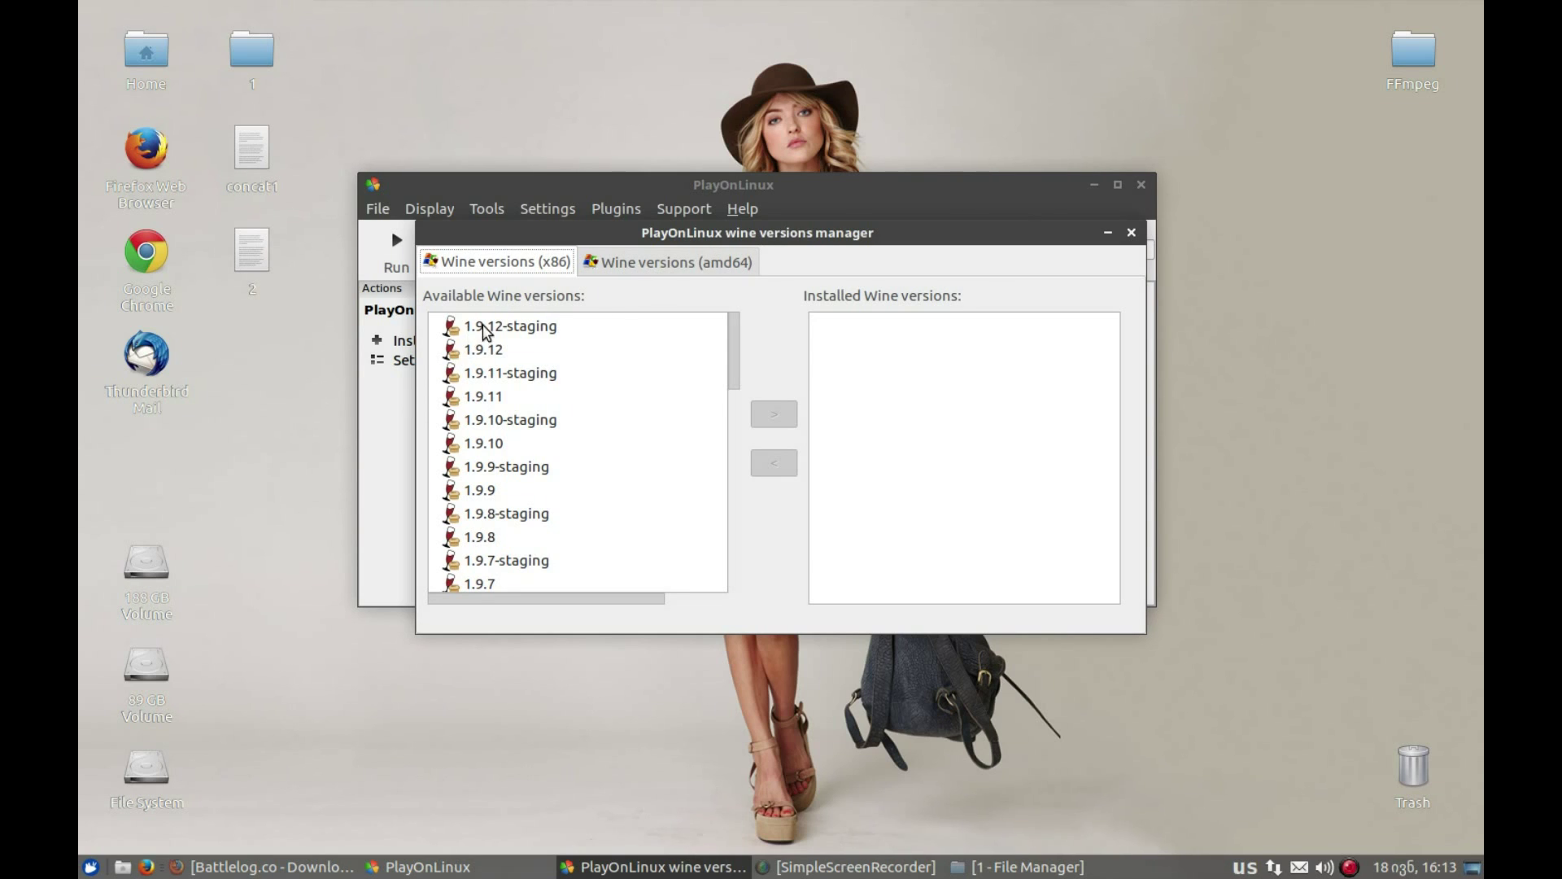
pyautogui.click(511, 334)
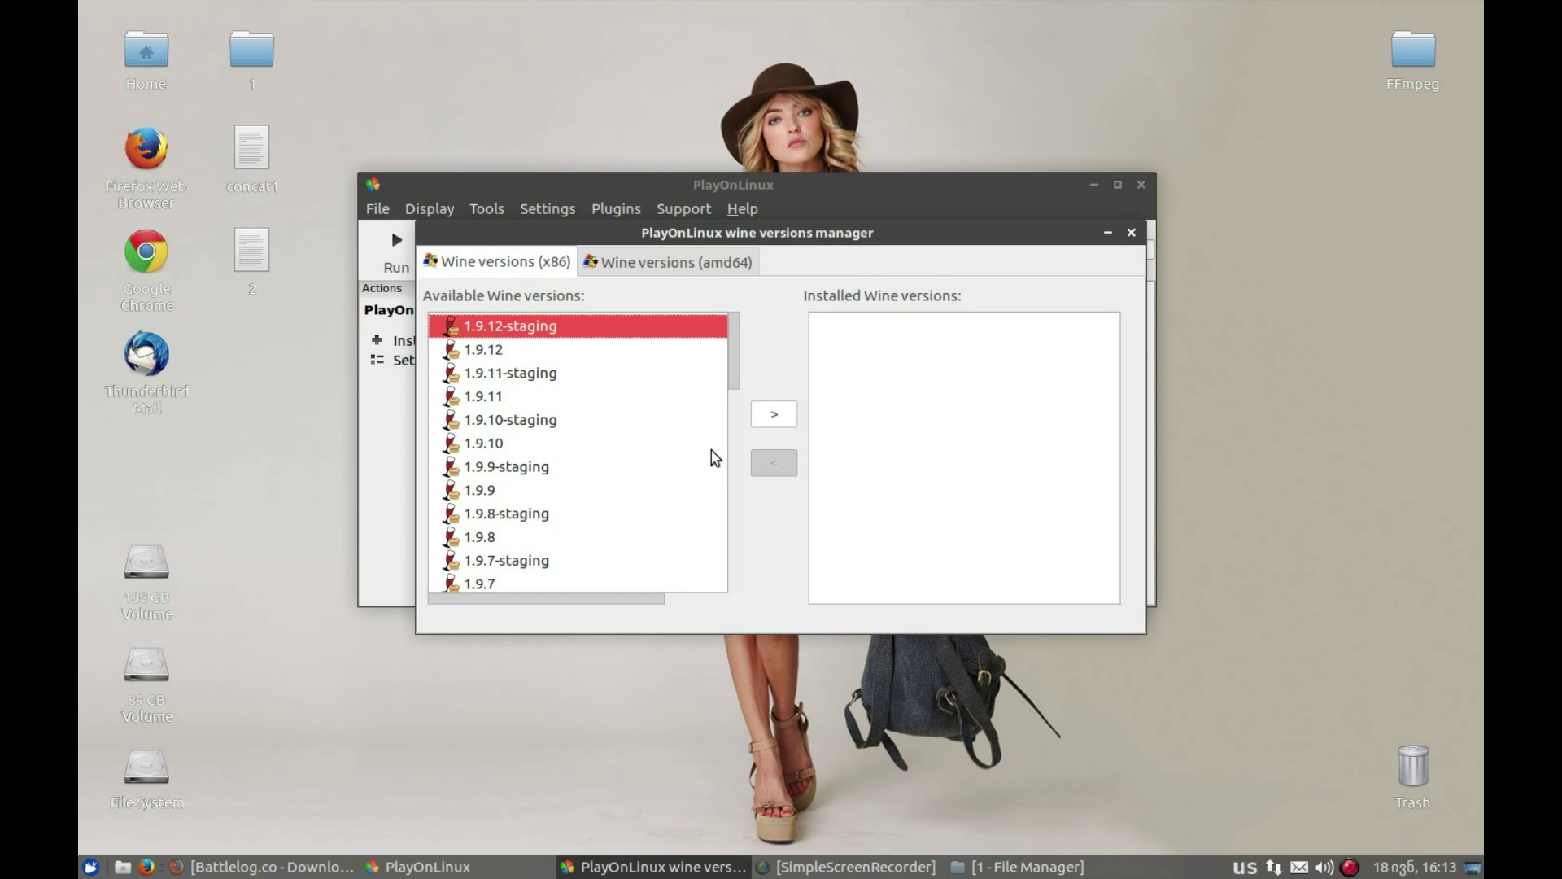
pyautogui.click(773, 423)
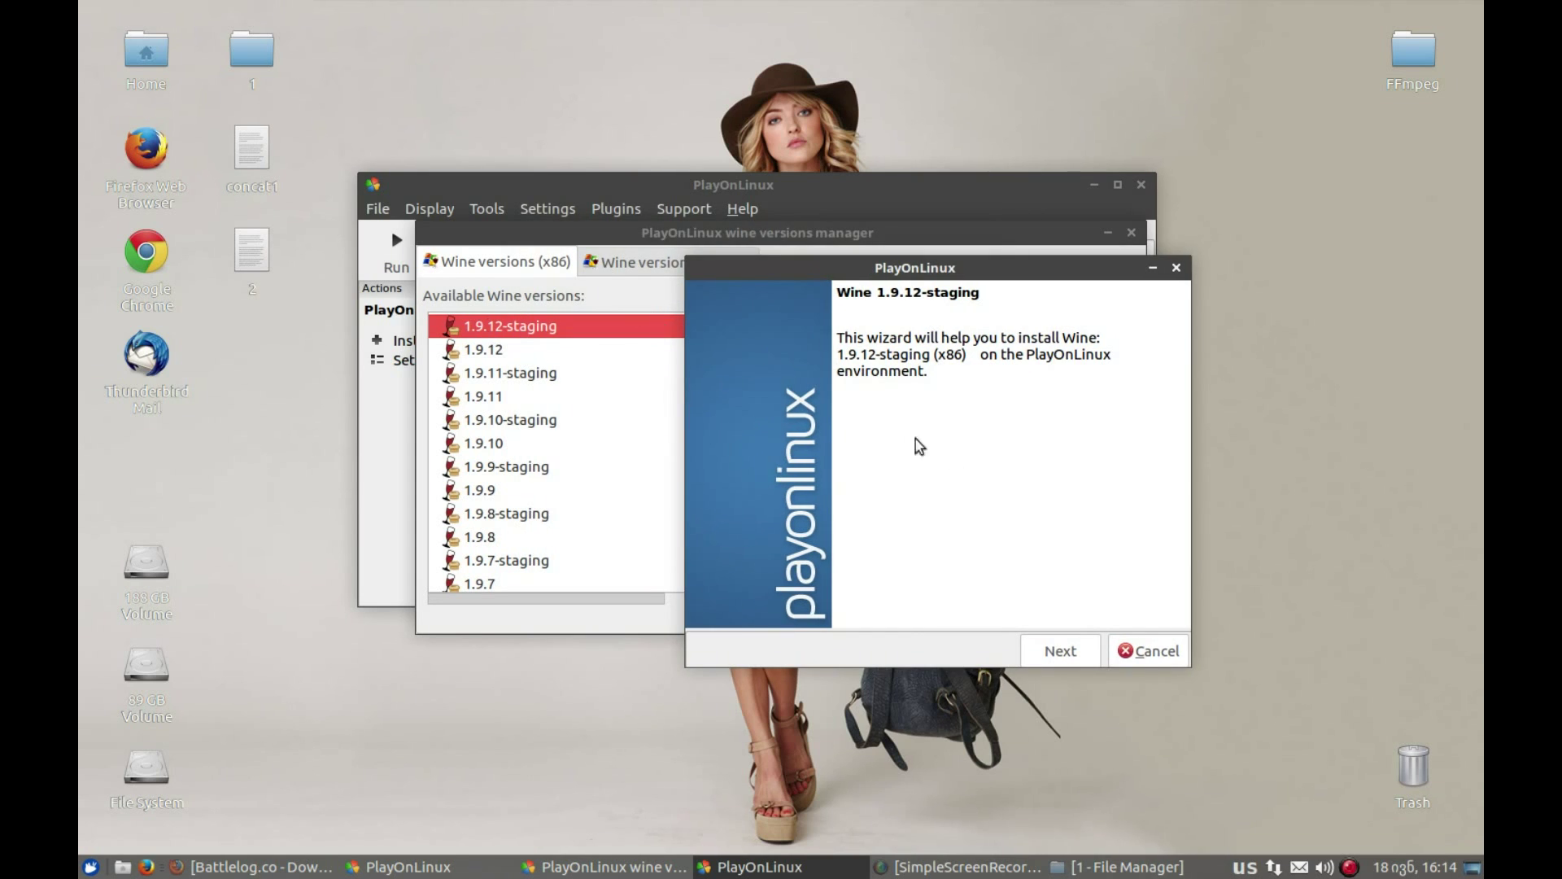
pyautogui.click(1059, 650)
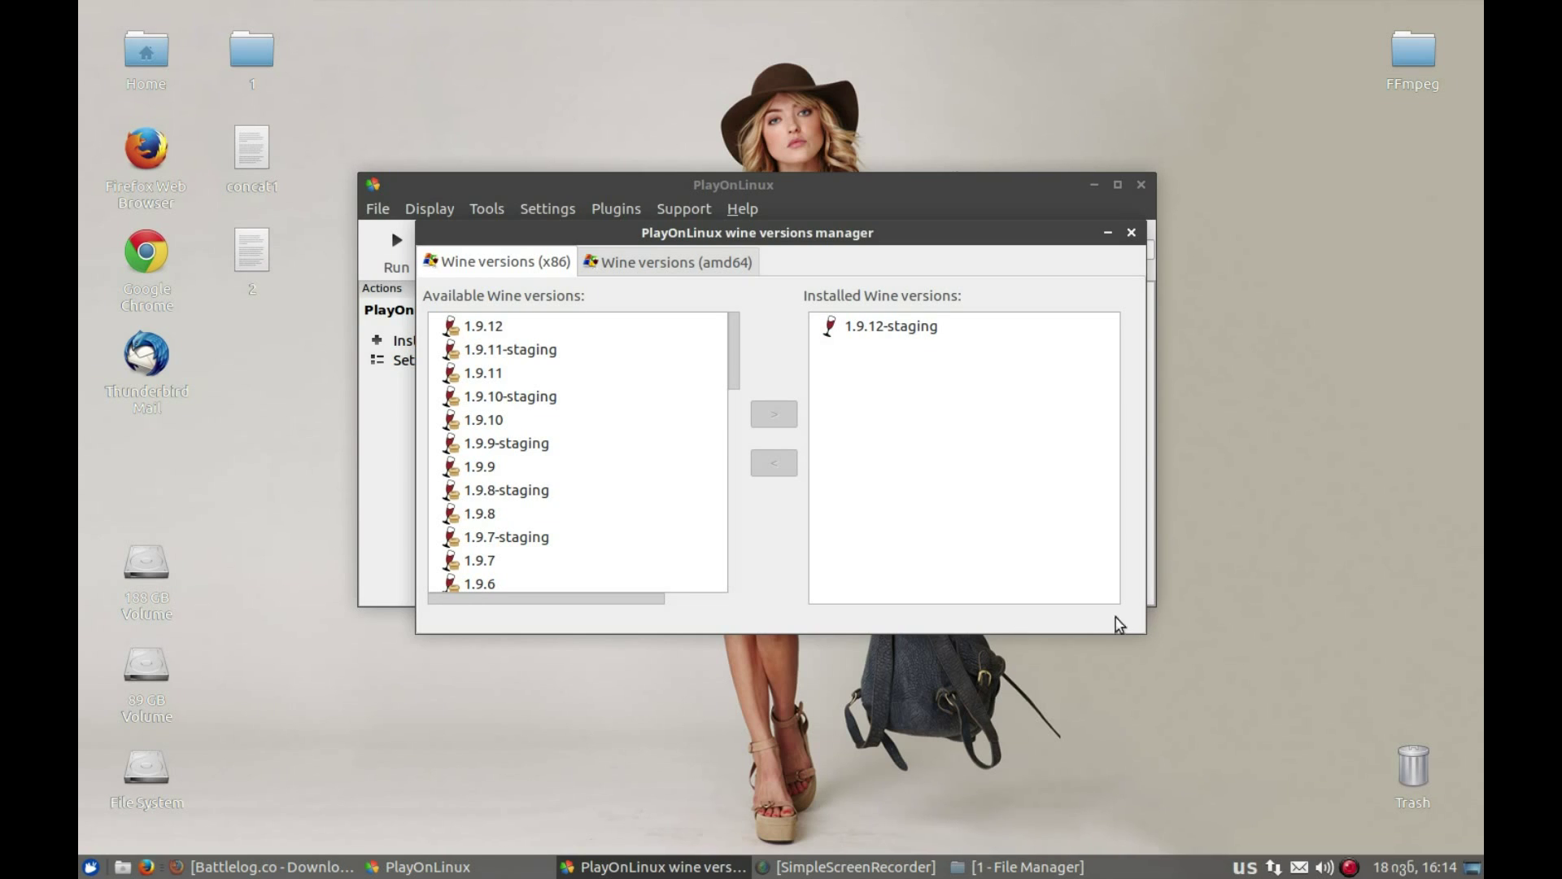
pyautogui.click(1131, 233)
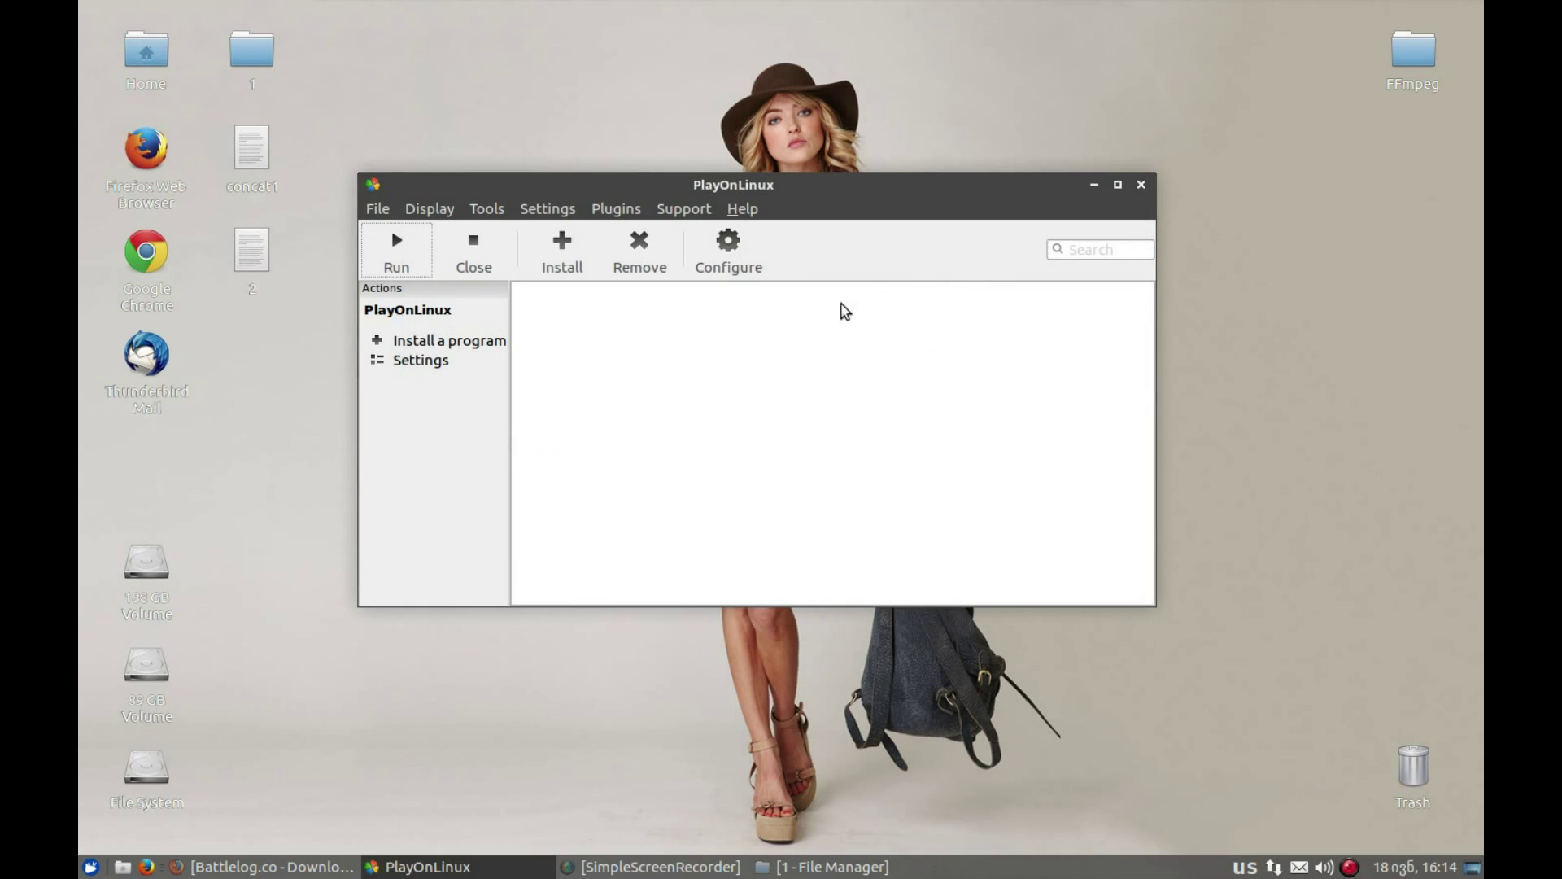
# Create a new 32 bits windows installation virtual drive named bf2 that uses Wine 1.9.12-staging.
pyautogui.click(729, 244)
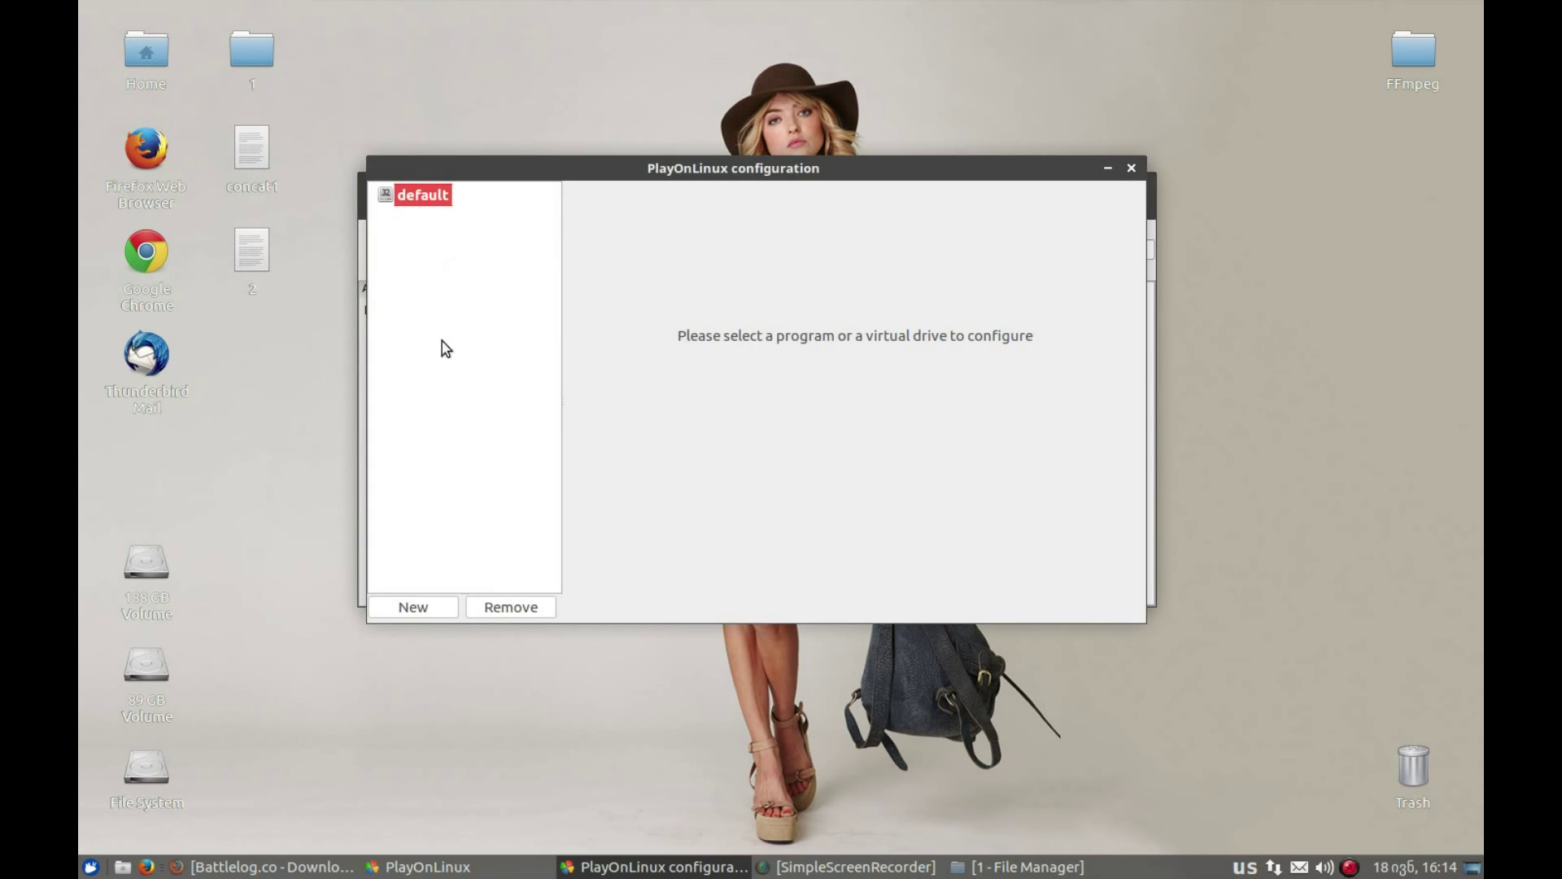
pyautogui.click(413, 607)
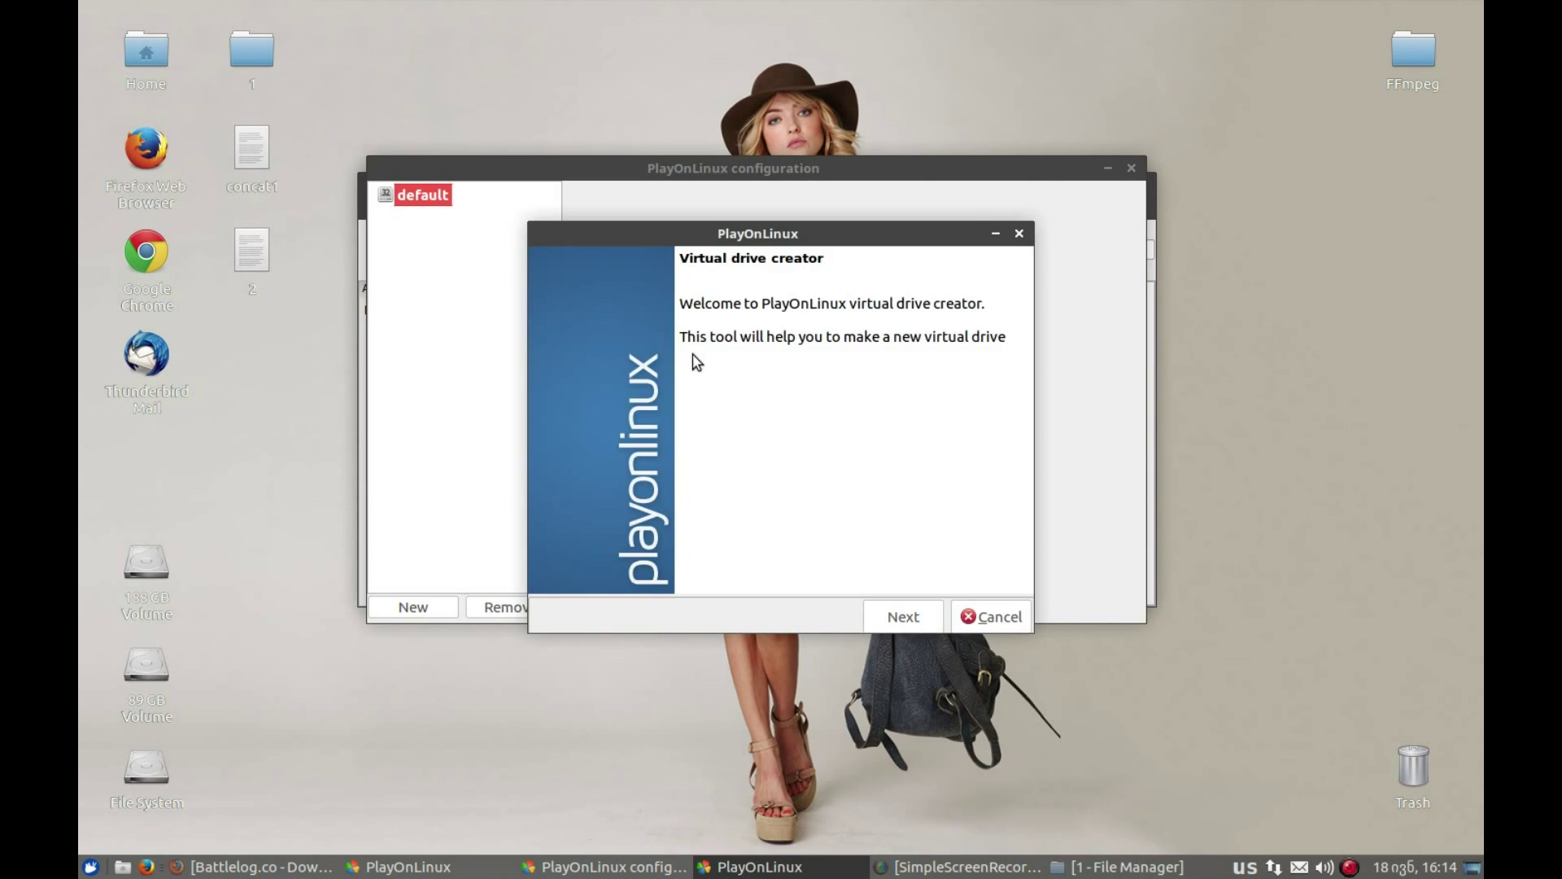
pyautogui.click(907, 616)
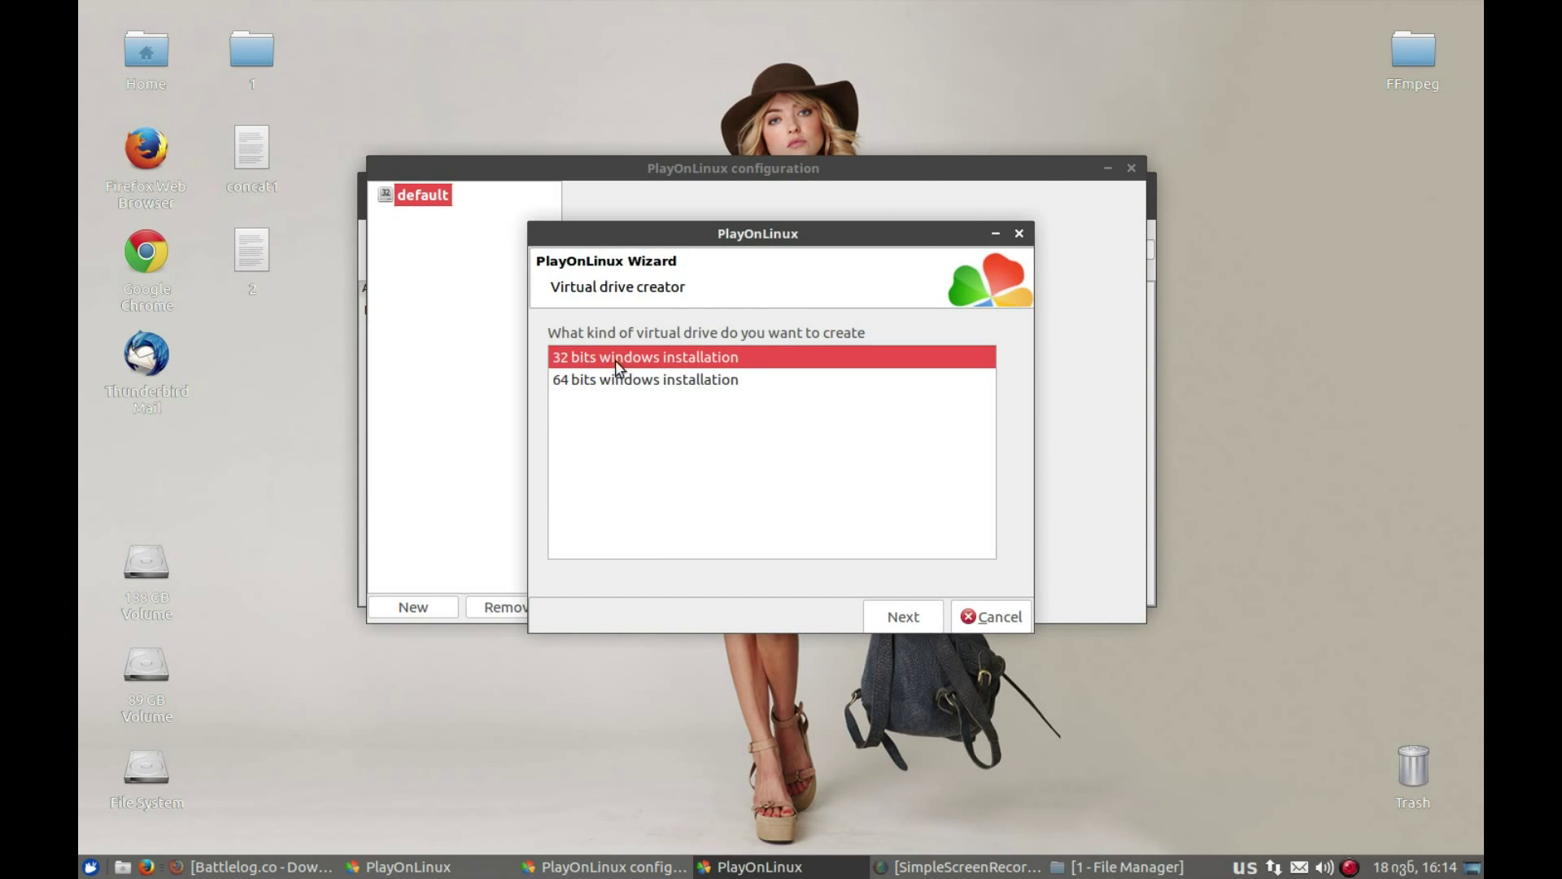
pyautogui.click(903, 614)
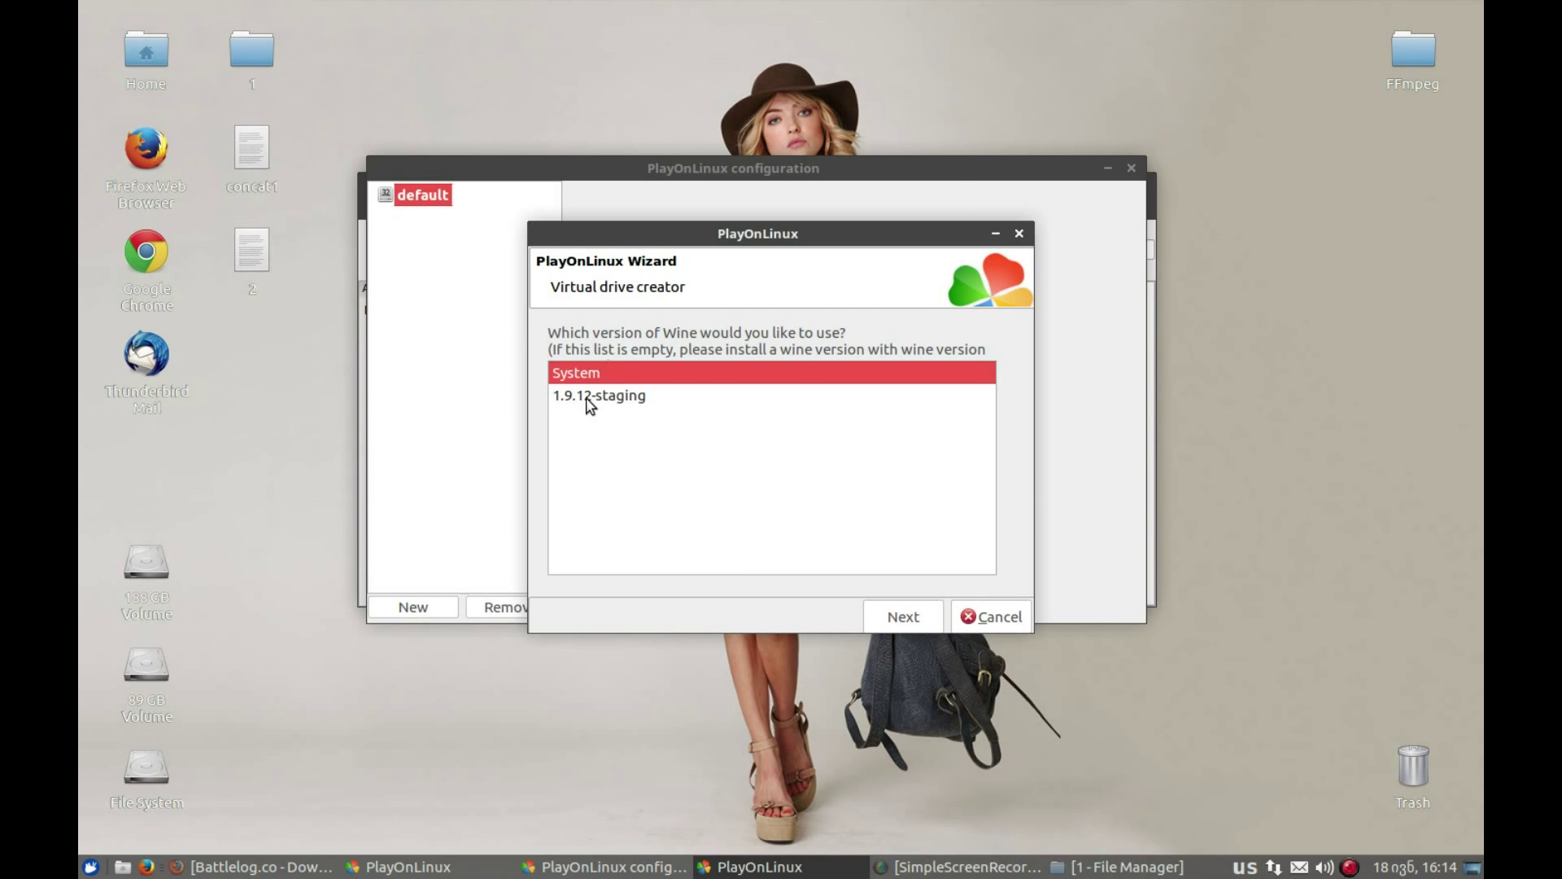
pyautogui.click(585, 399)
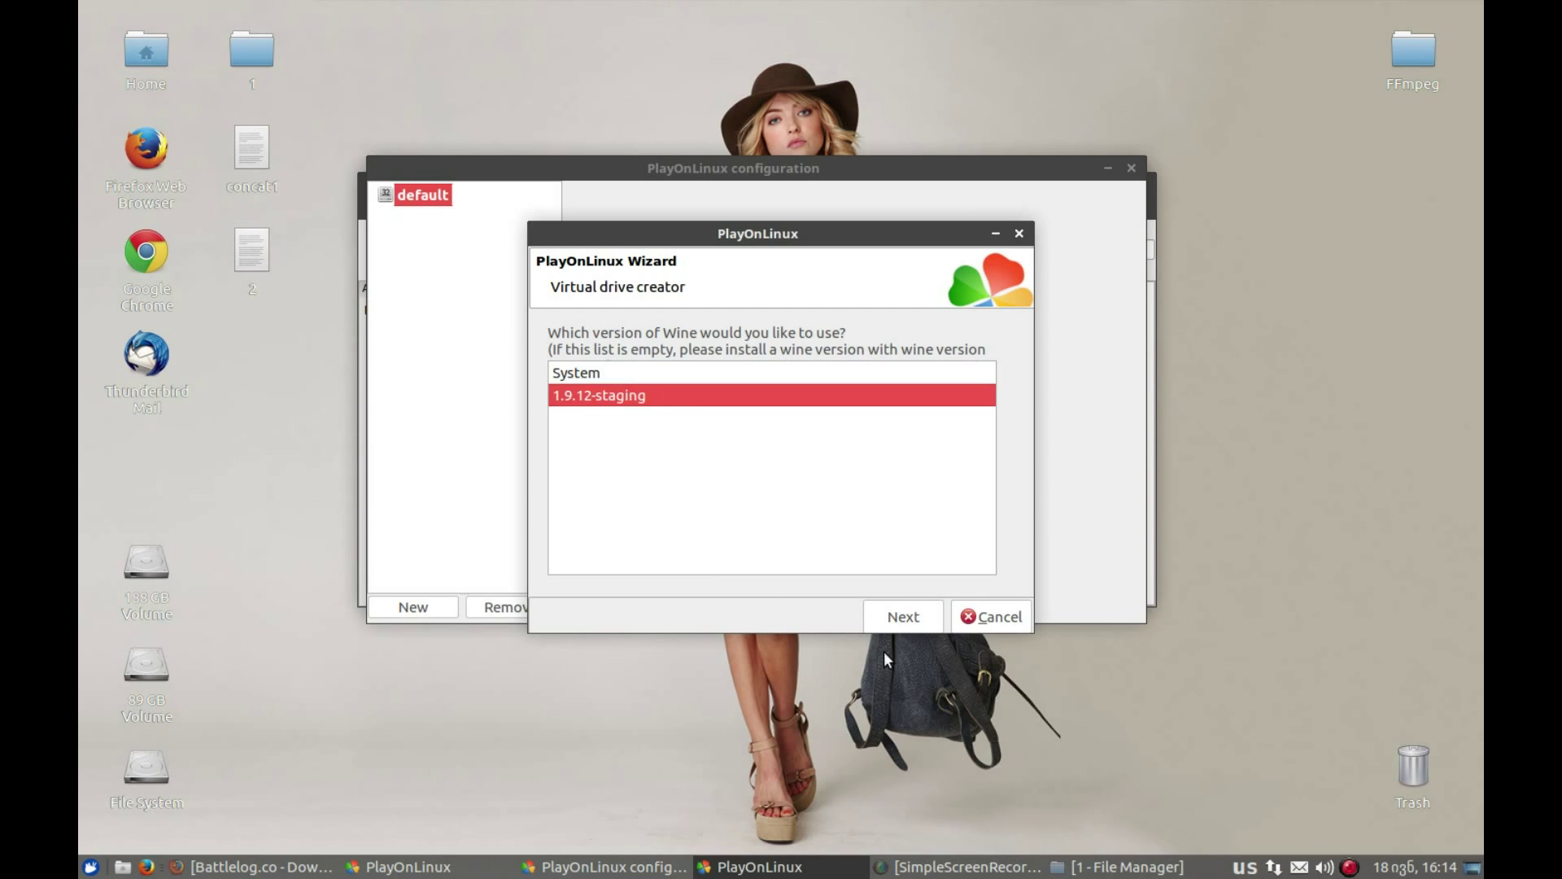
pyautogui.click(895, 619)
pyautogui.click(627, 354)
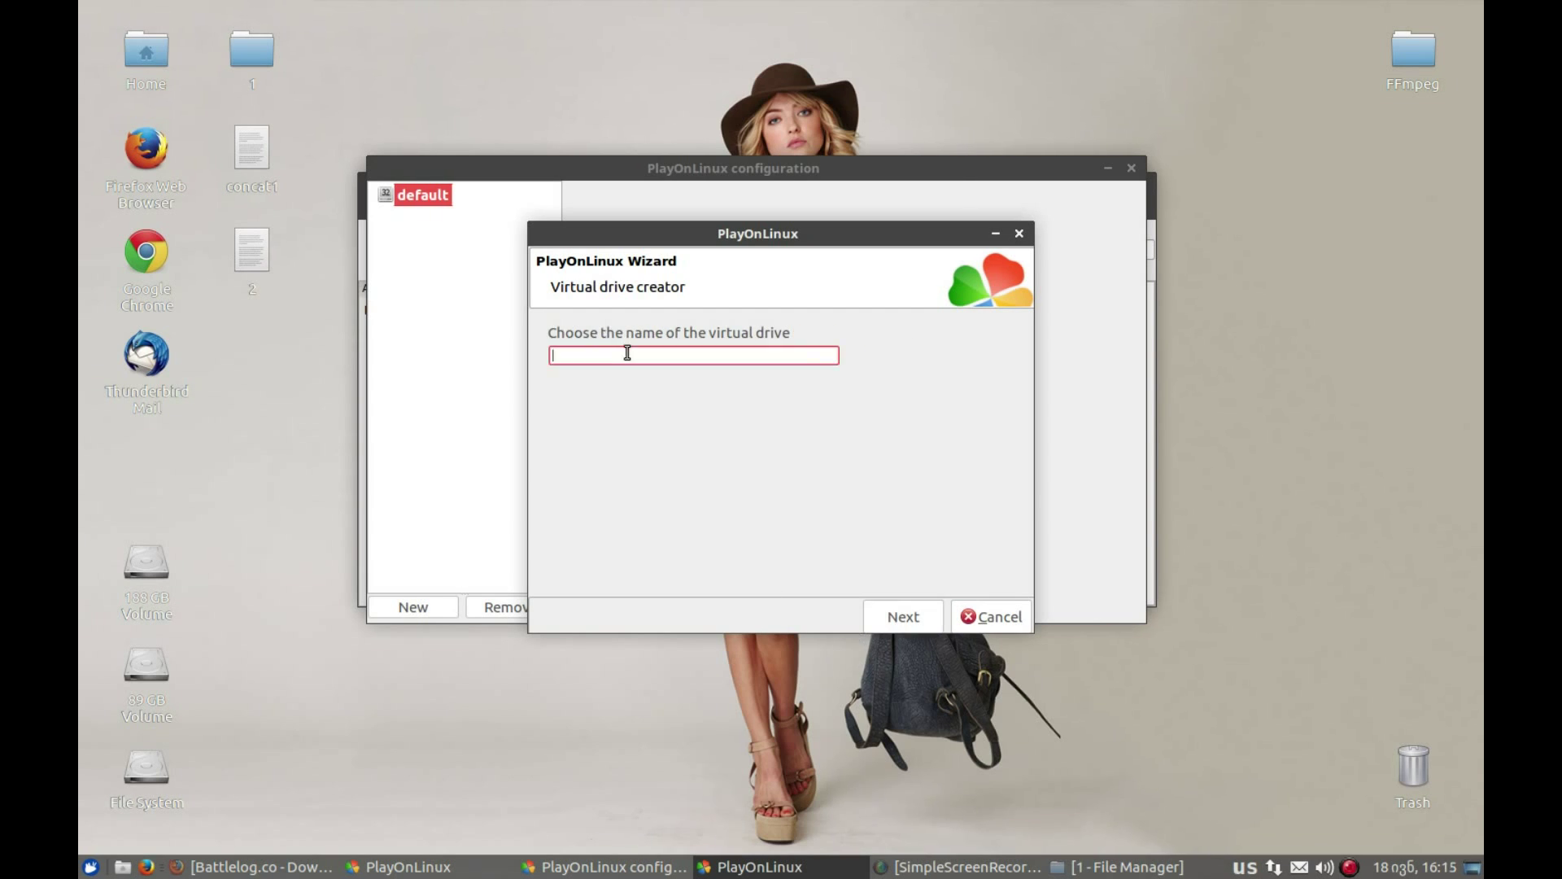
pyautogui.write('bl')
pyautogui.write('2')
pyautogui.click(913, 610)
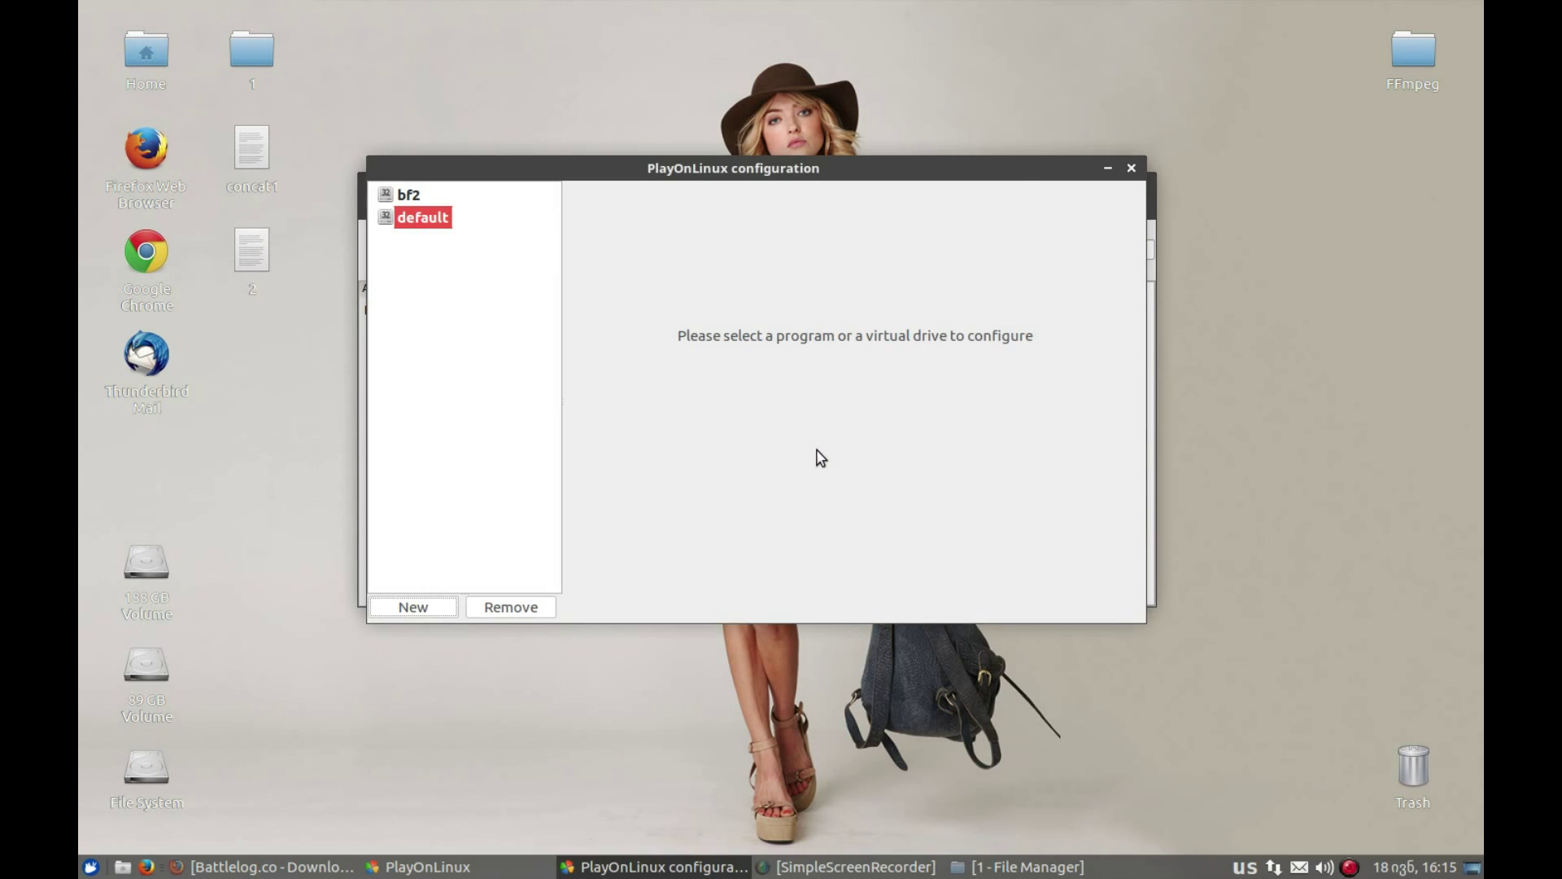
# Install the dxfullsetup component in the bf2 virtual drive.
pyautogui.click(408, 198)
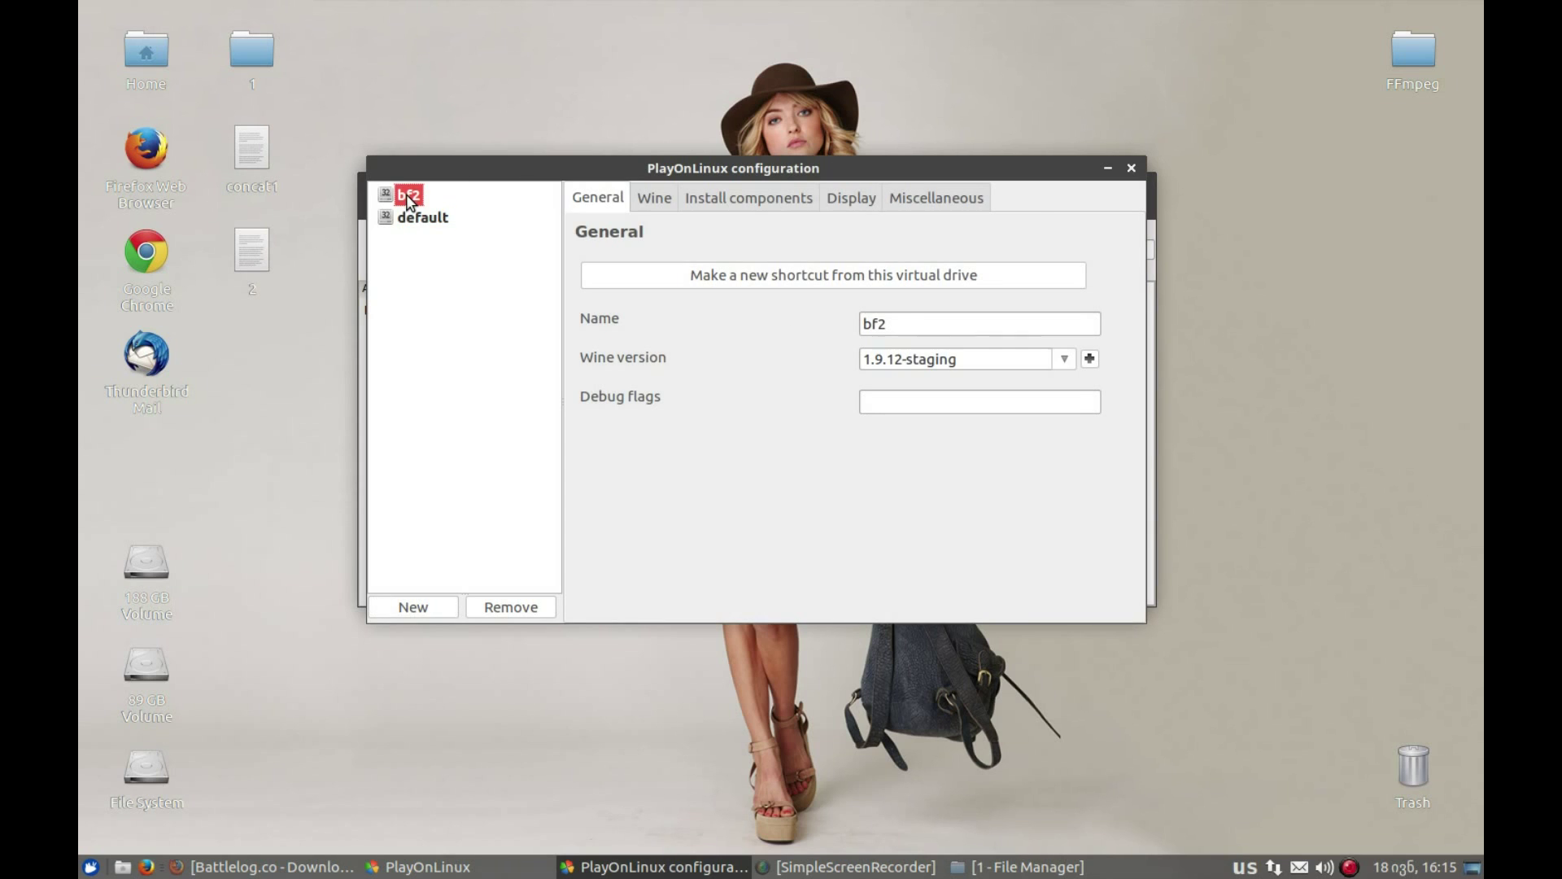
pyautogui.click(745, 200)
pyautogui.scroll(-6, 655, 511)
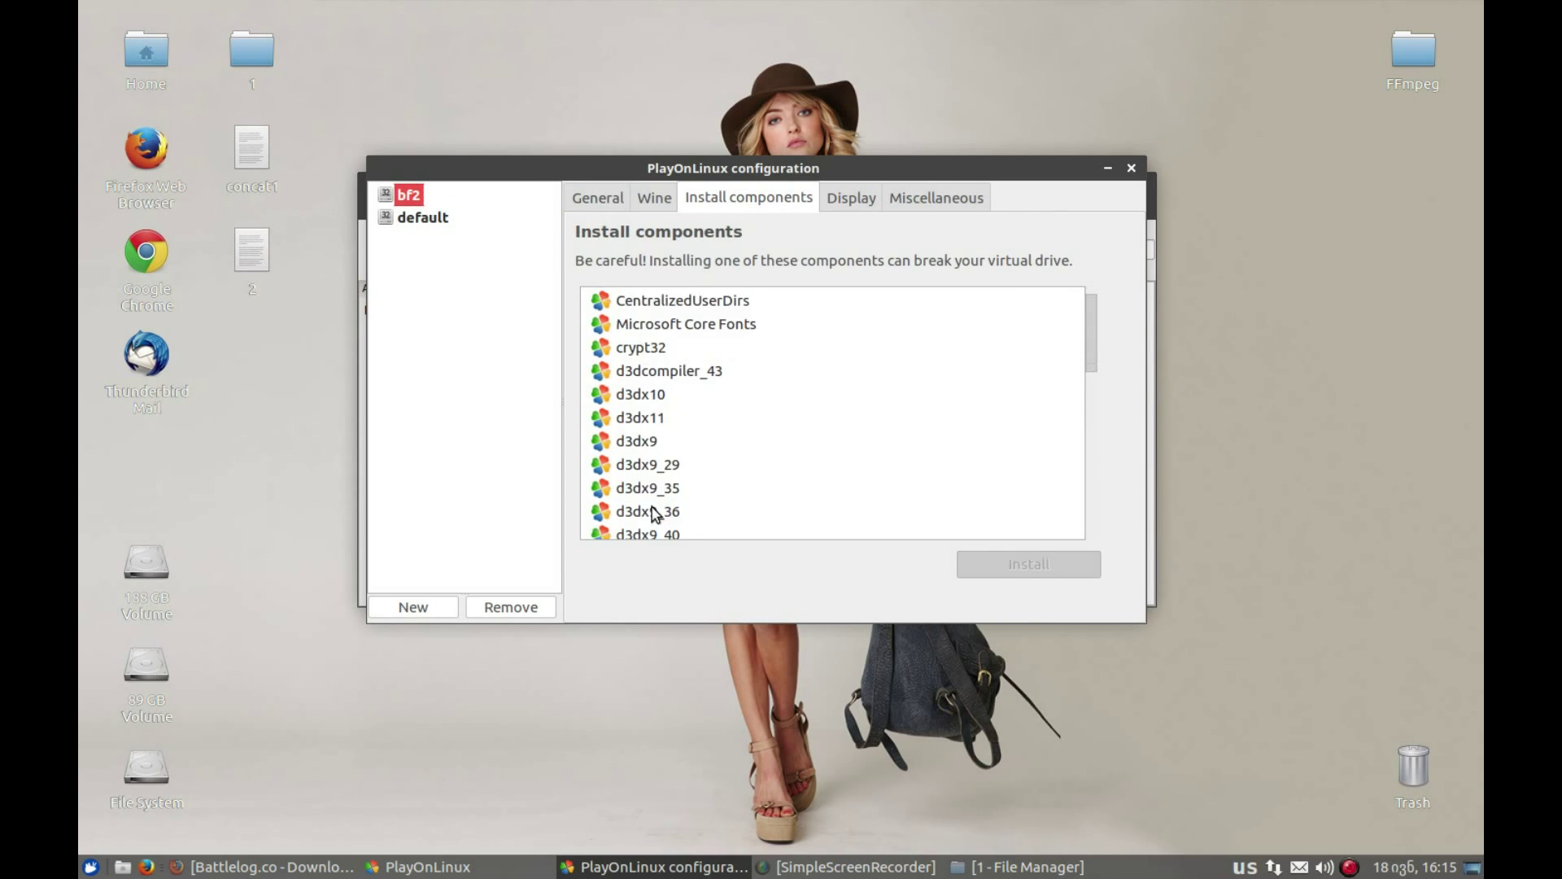
pyautogui.scroll(-5, 656, 508)
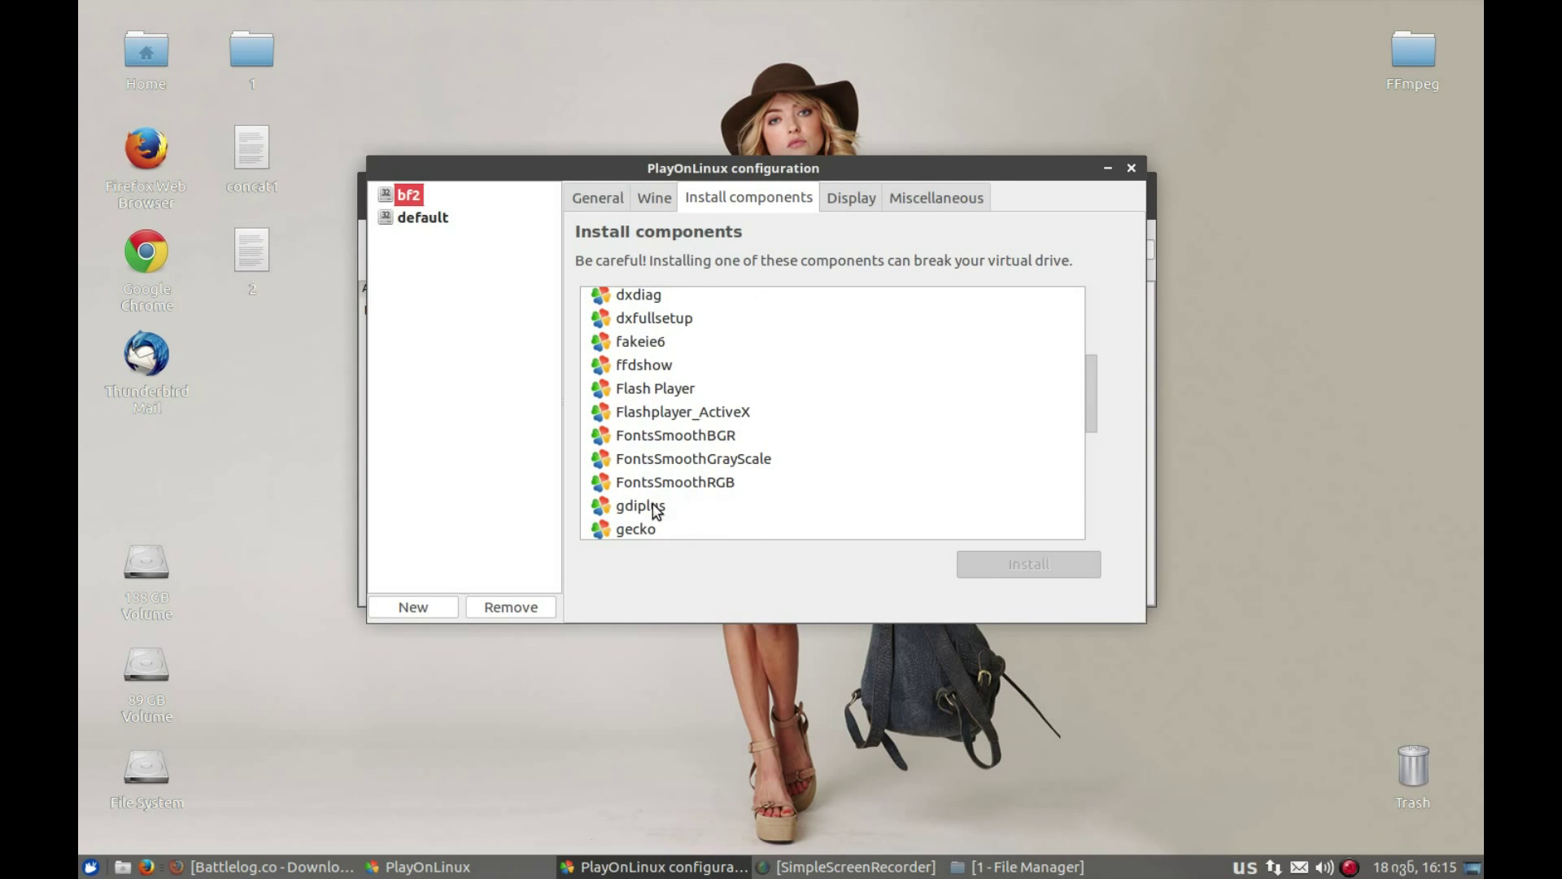
pyautogui.scroll(-2, 667, 391)
pyautogui.scroll(2, 659, 405)
pyautogui.click(646, 320)
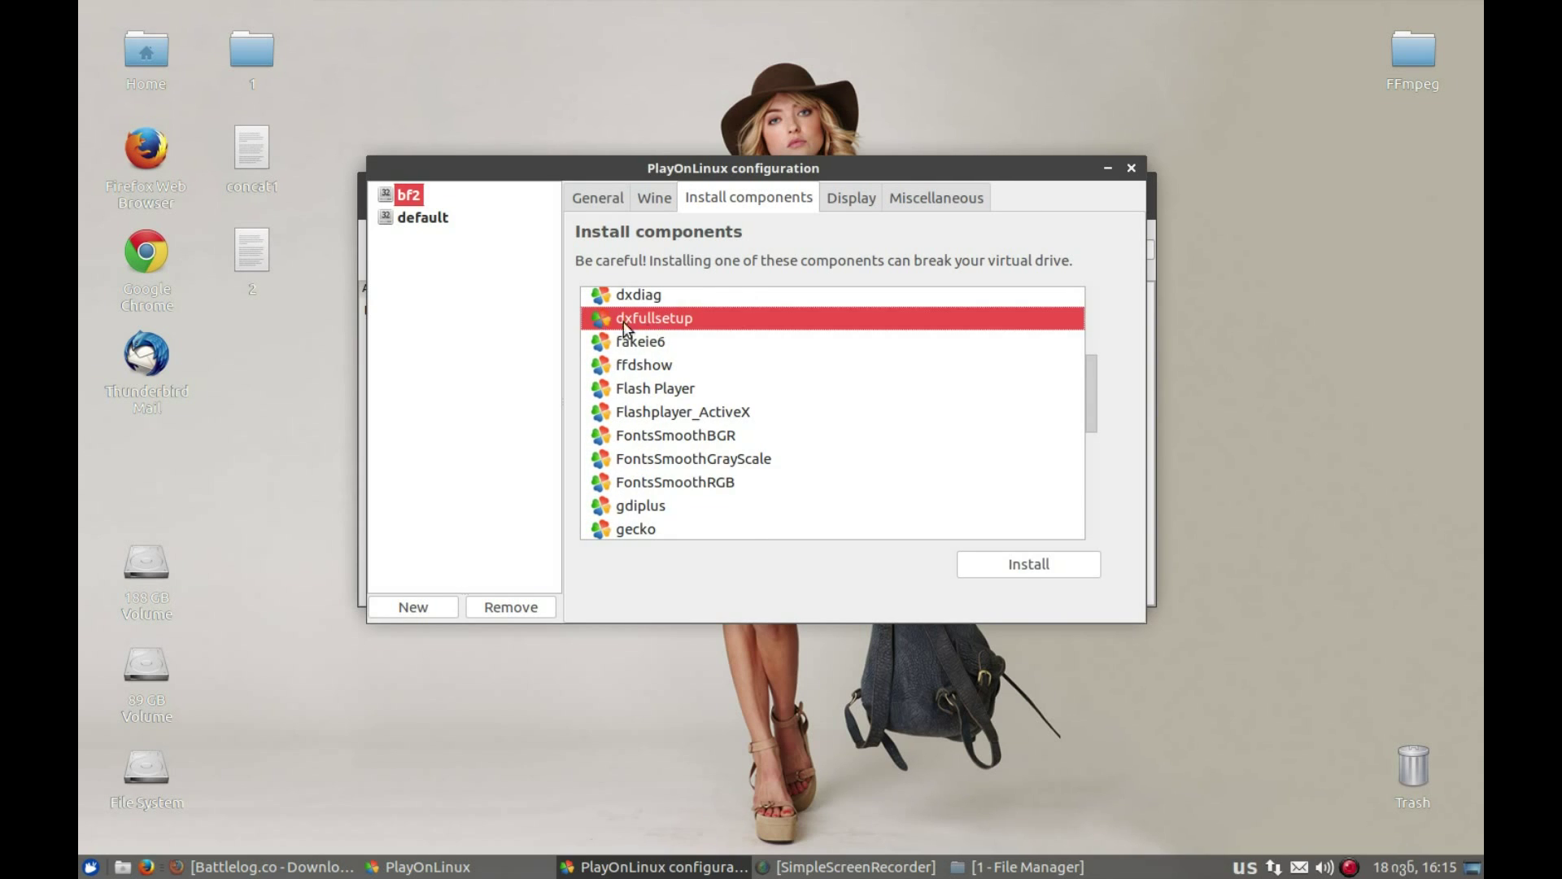
pyautogui.click(1017, 568)
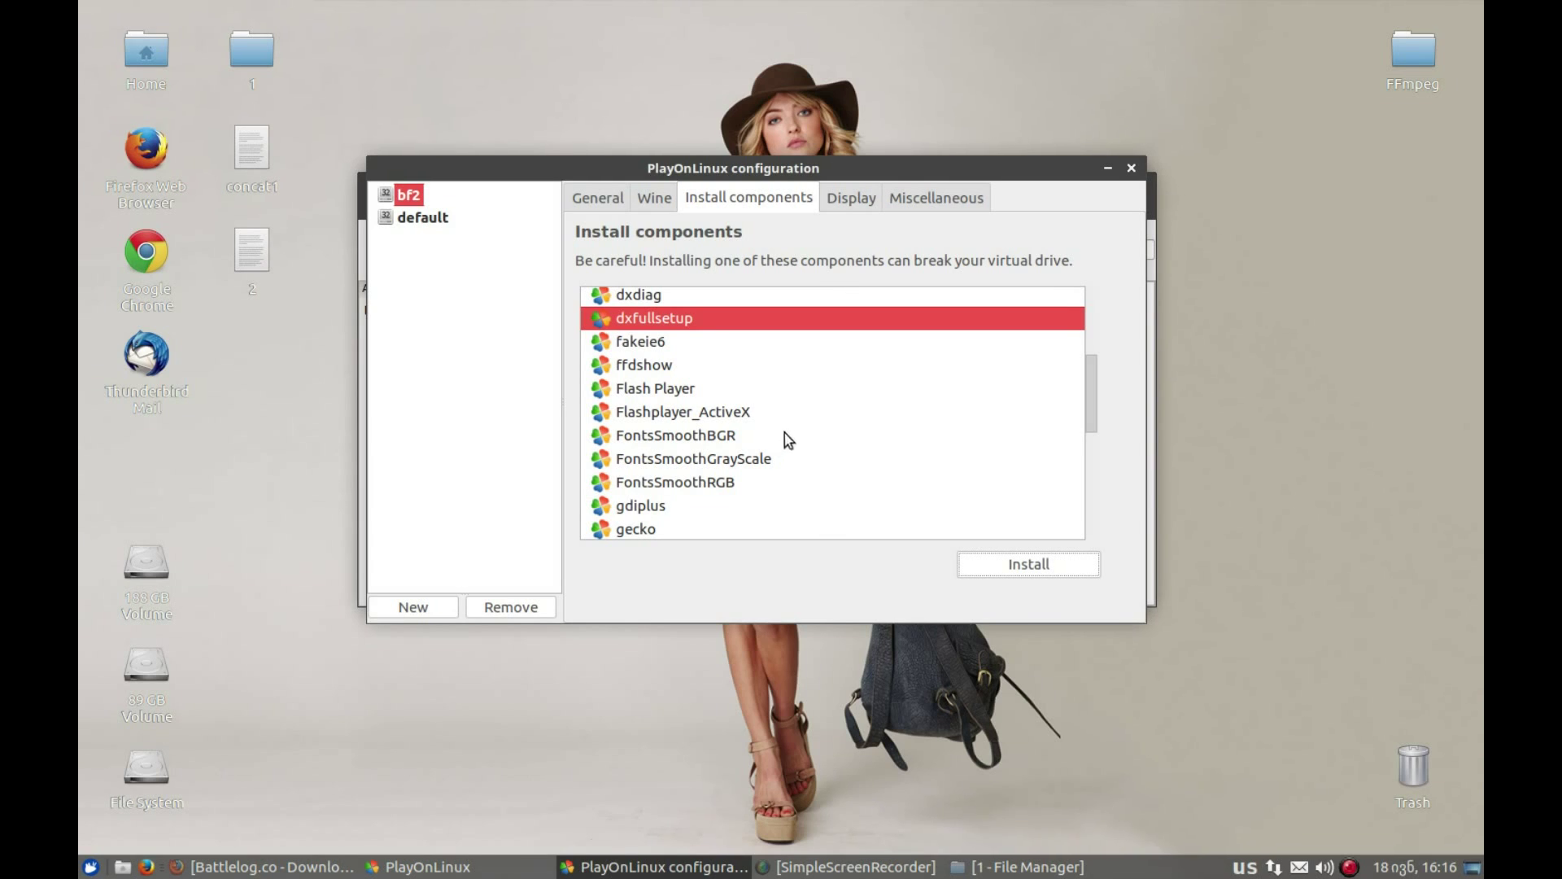
# Run setup.exe from the Release folder inside desktop folder 1 in the bf2 virtual drive.
pyautogui.click(913, 203)
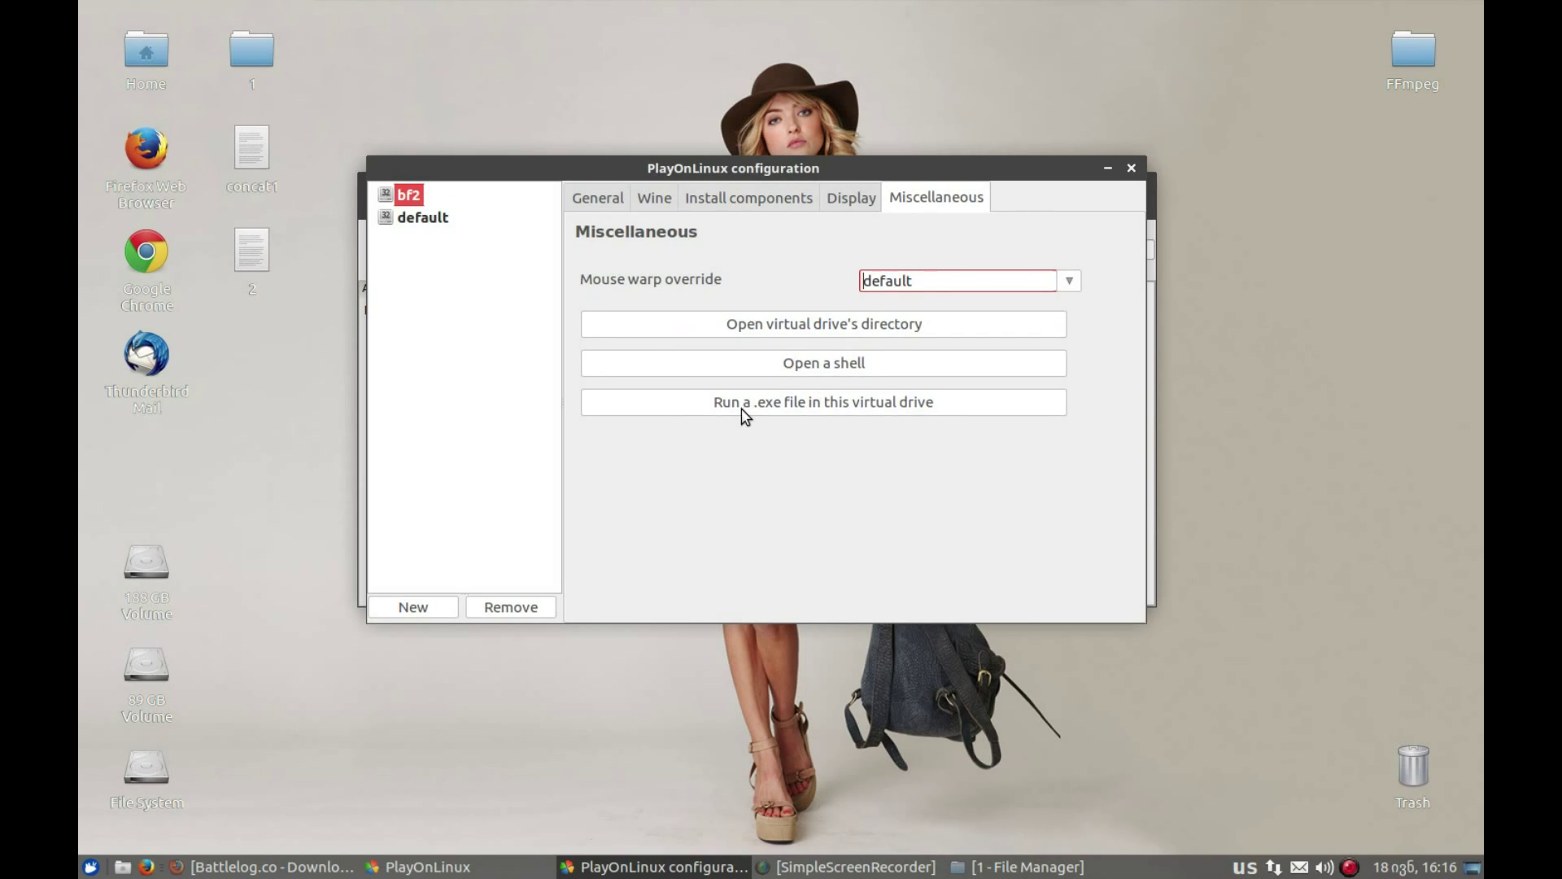
pyautogui.click(867, 407)
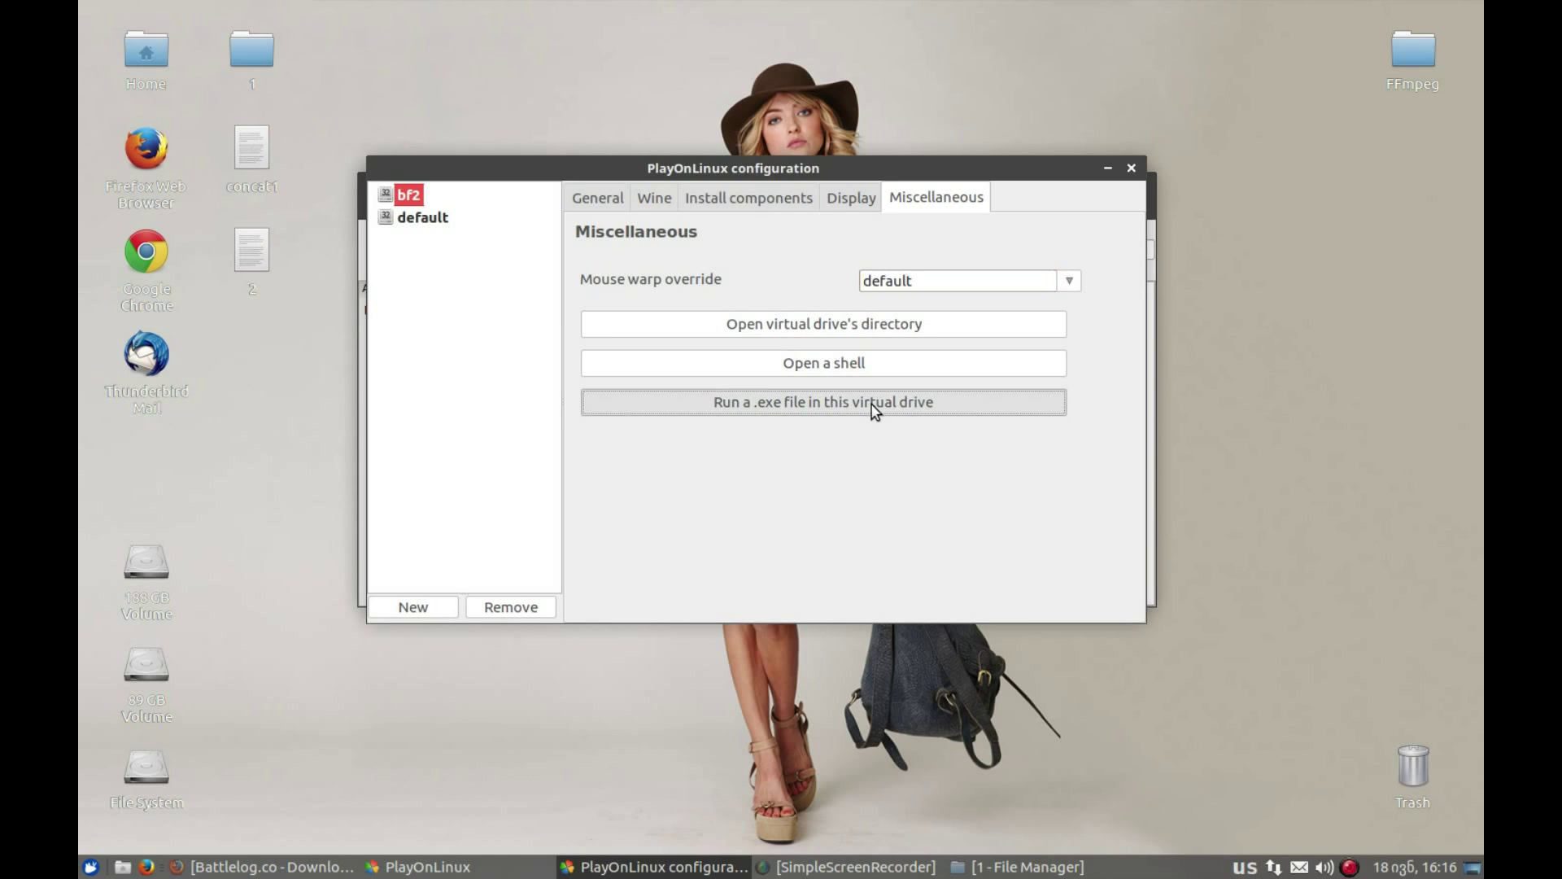
pyautogui.click(468, 349)
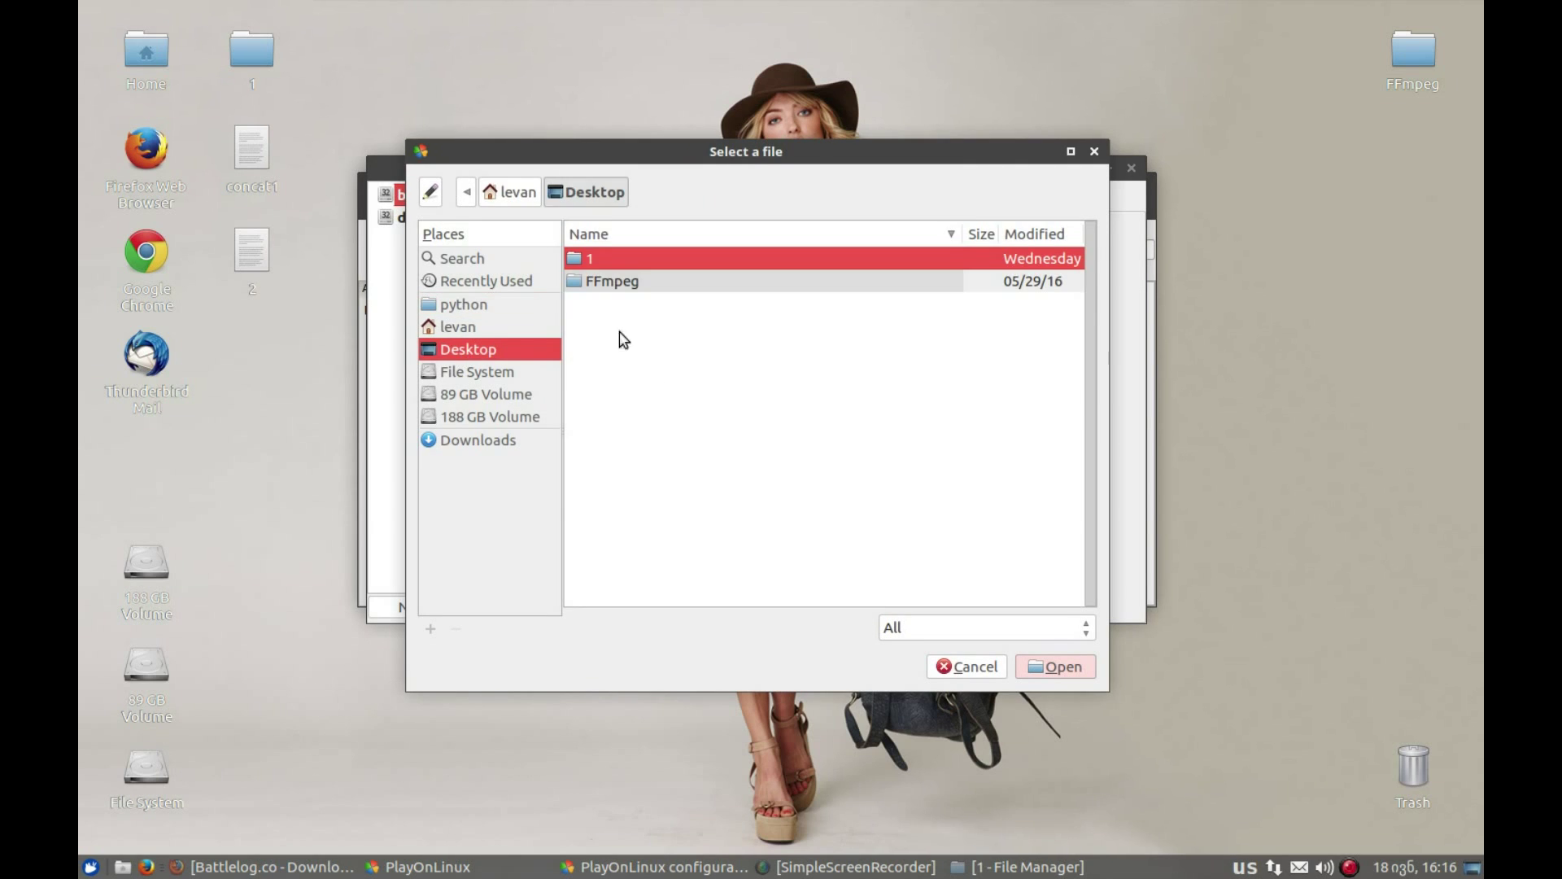
pyautogui.doubleClick(579, 258)
pyautogui.doubleClick(600, 260)
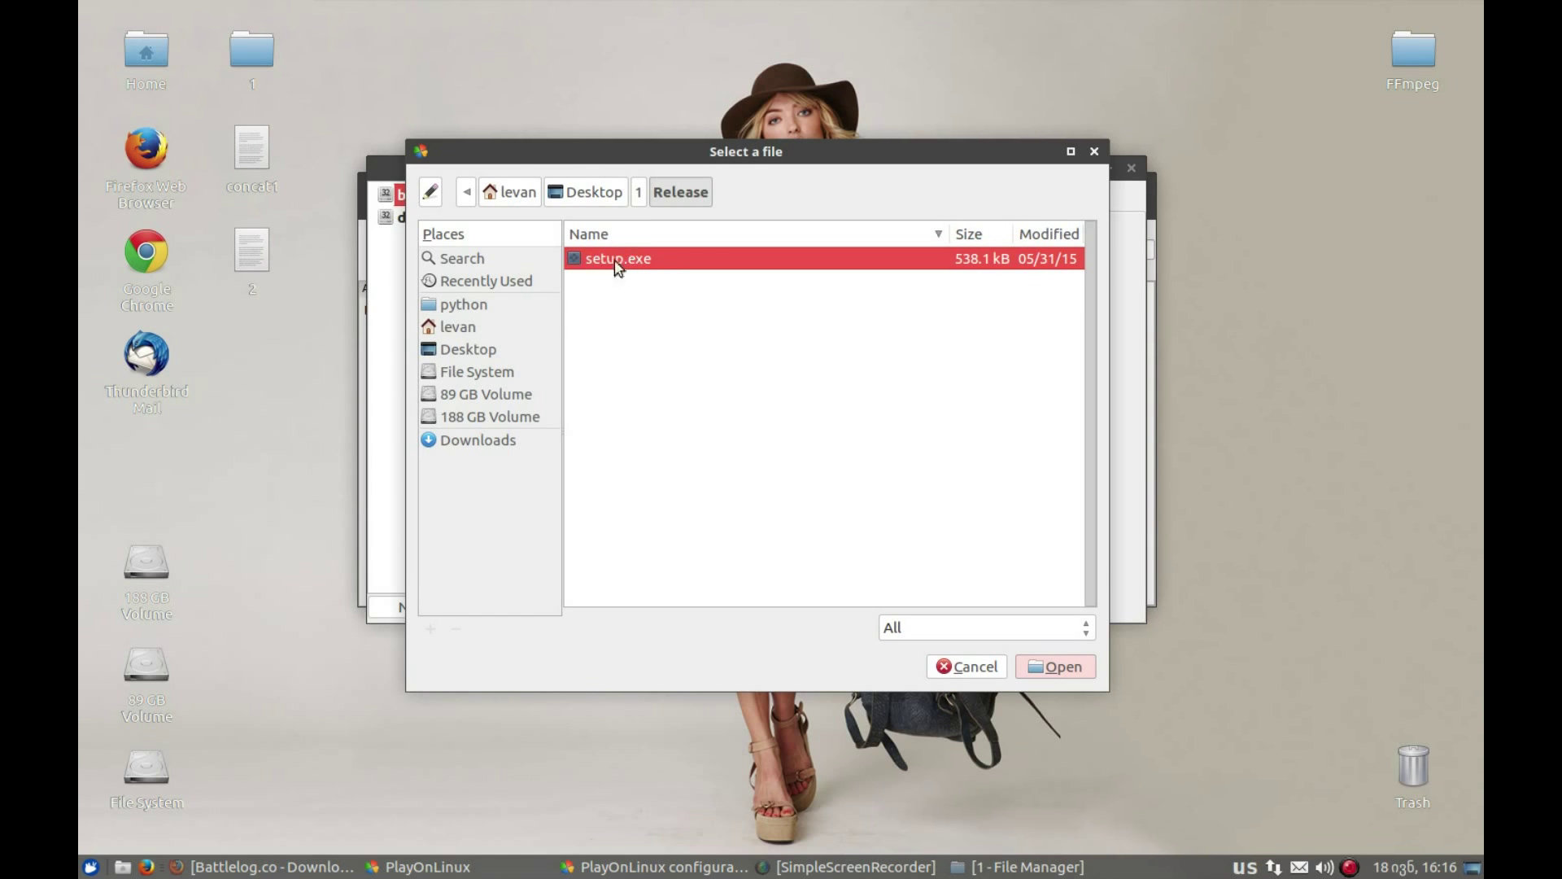
pyautogui.click(1025, 669)
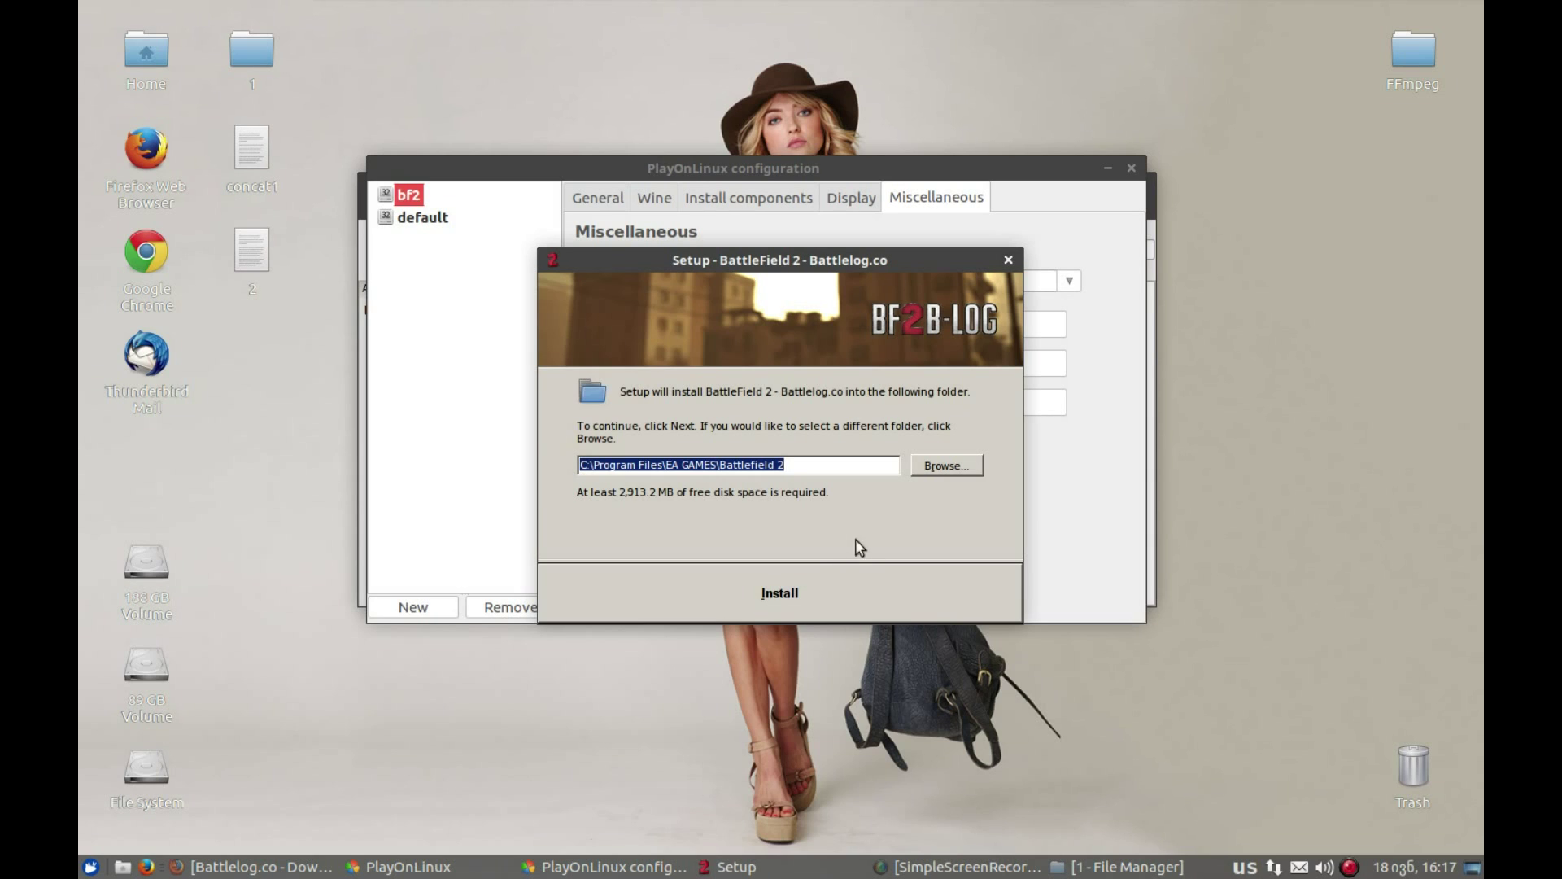
# Install BattleField 2 into C:\Program Files\EA GAMES\Battlefield 2 and finish setup without launching, keeping license key entry and PunkBuster update enabled.
pyautogui.click(811, 580)
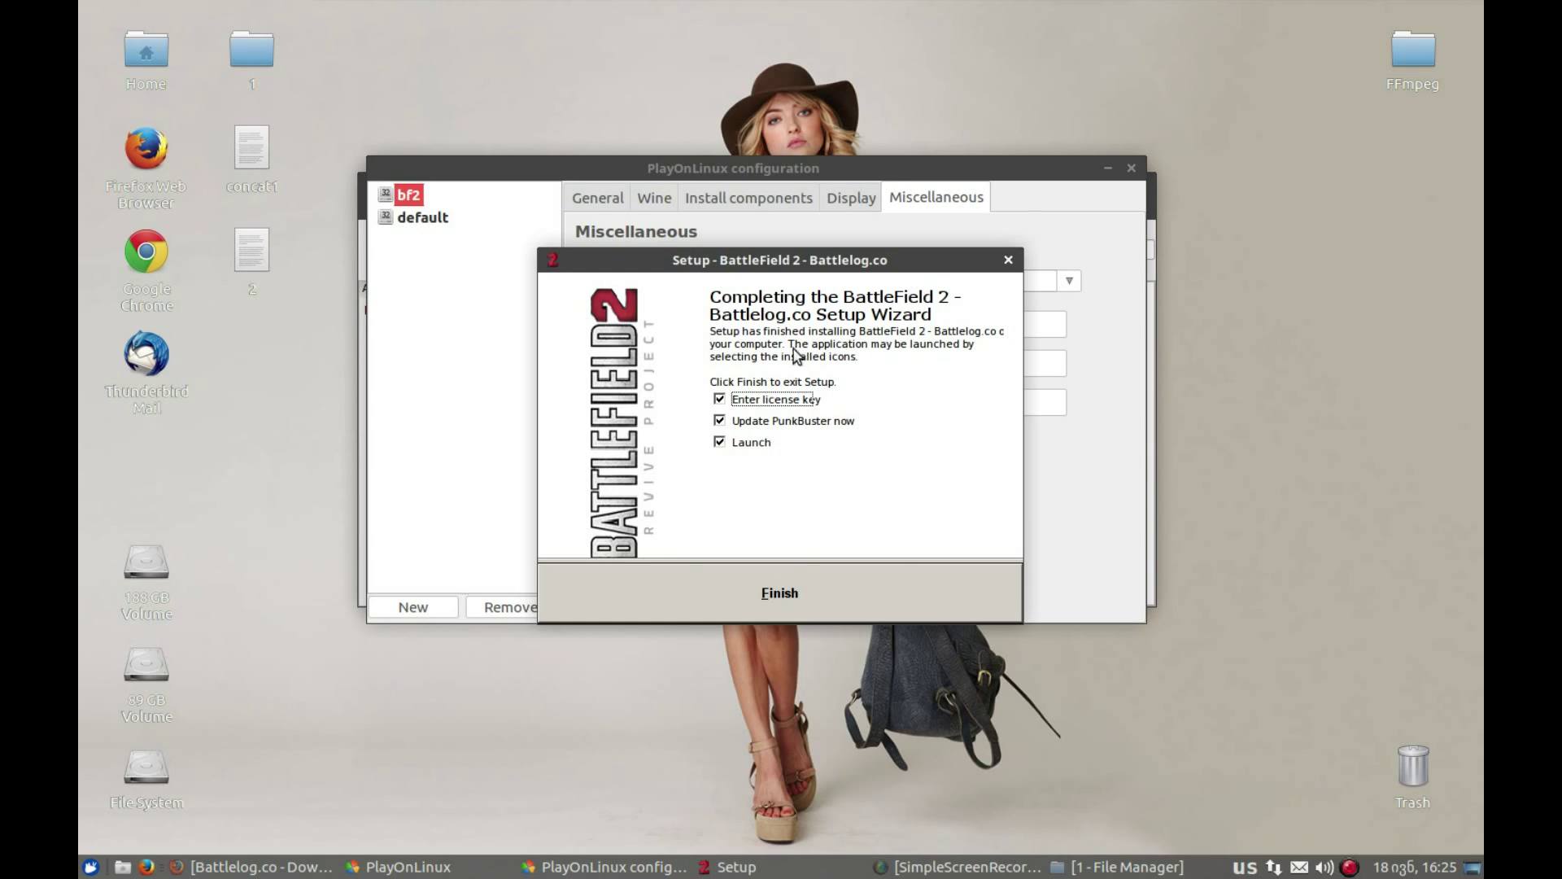
pyautogui.click(720, 444)
pyautogui.click(809, 603)
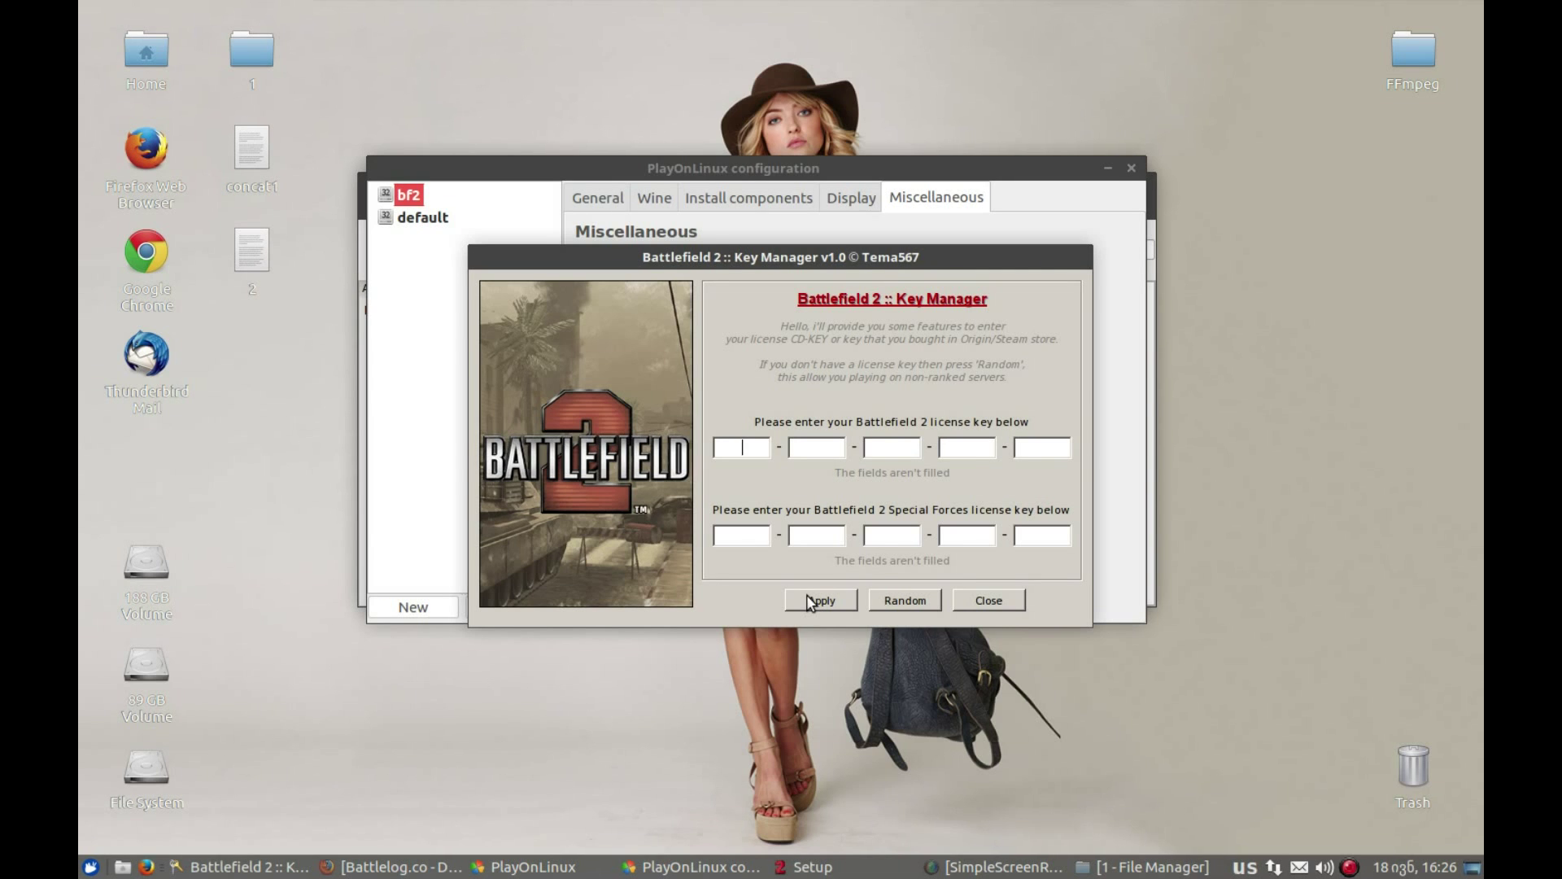
# Switch to Firefox, open the Battlelog.co account settings, and bring up the page with the generated Battlelog key.
pyautogui.click(398, 867)
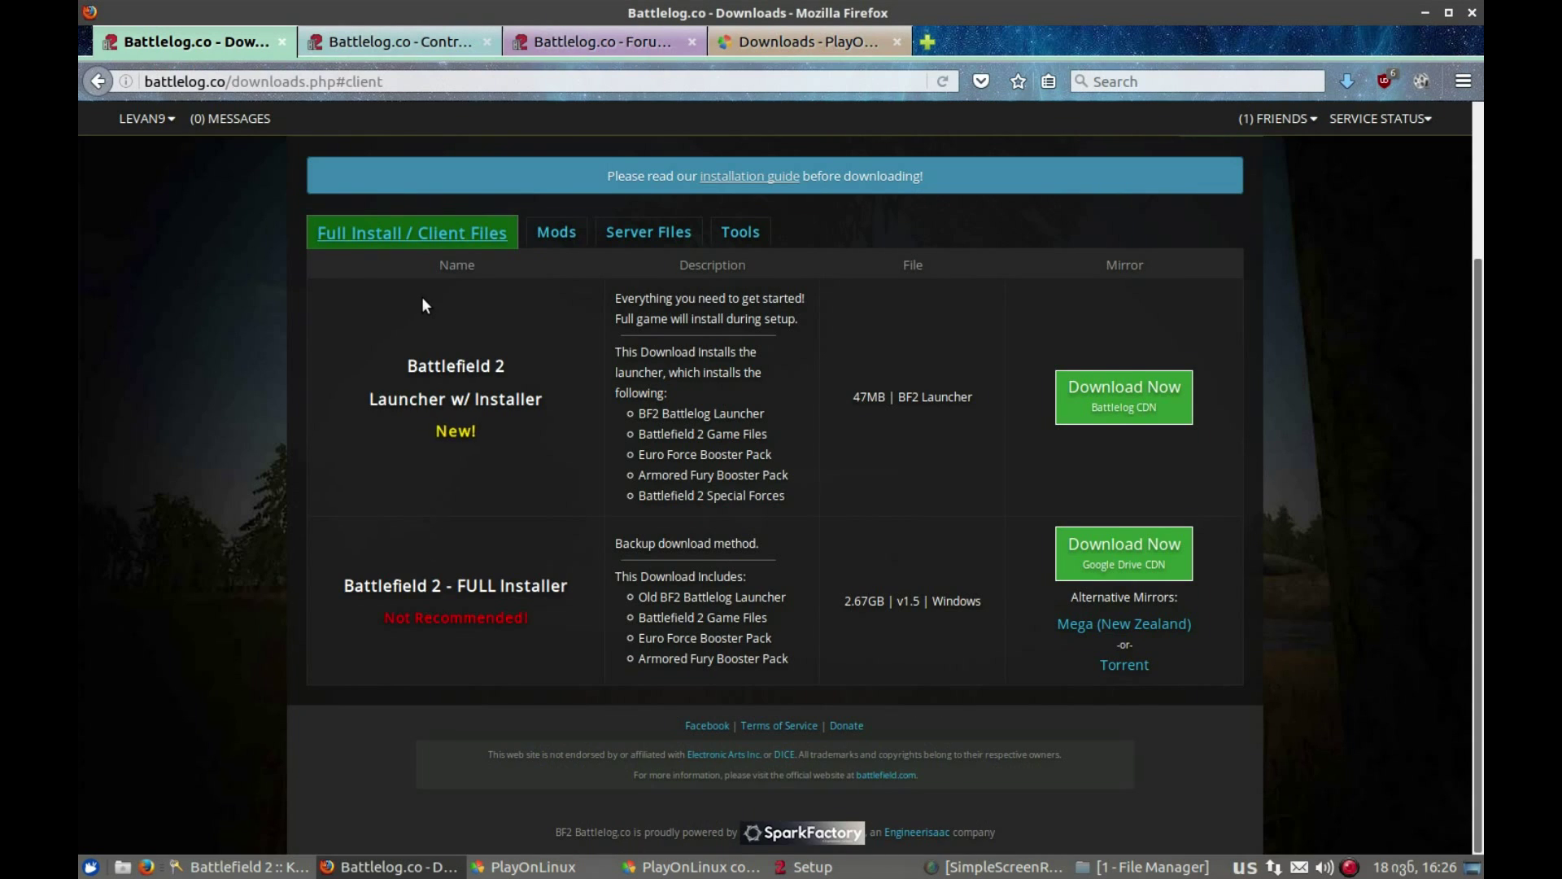
pyautogui.scroll(3, 421, 296)
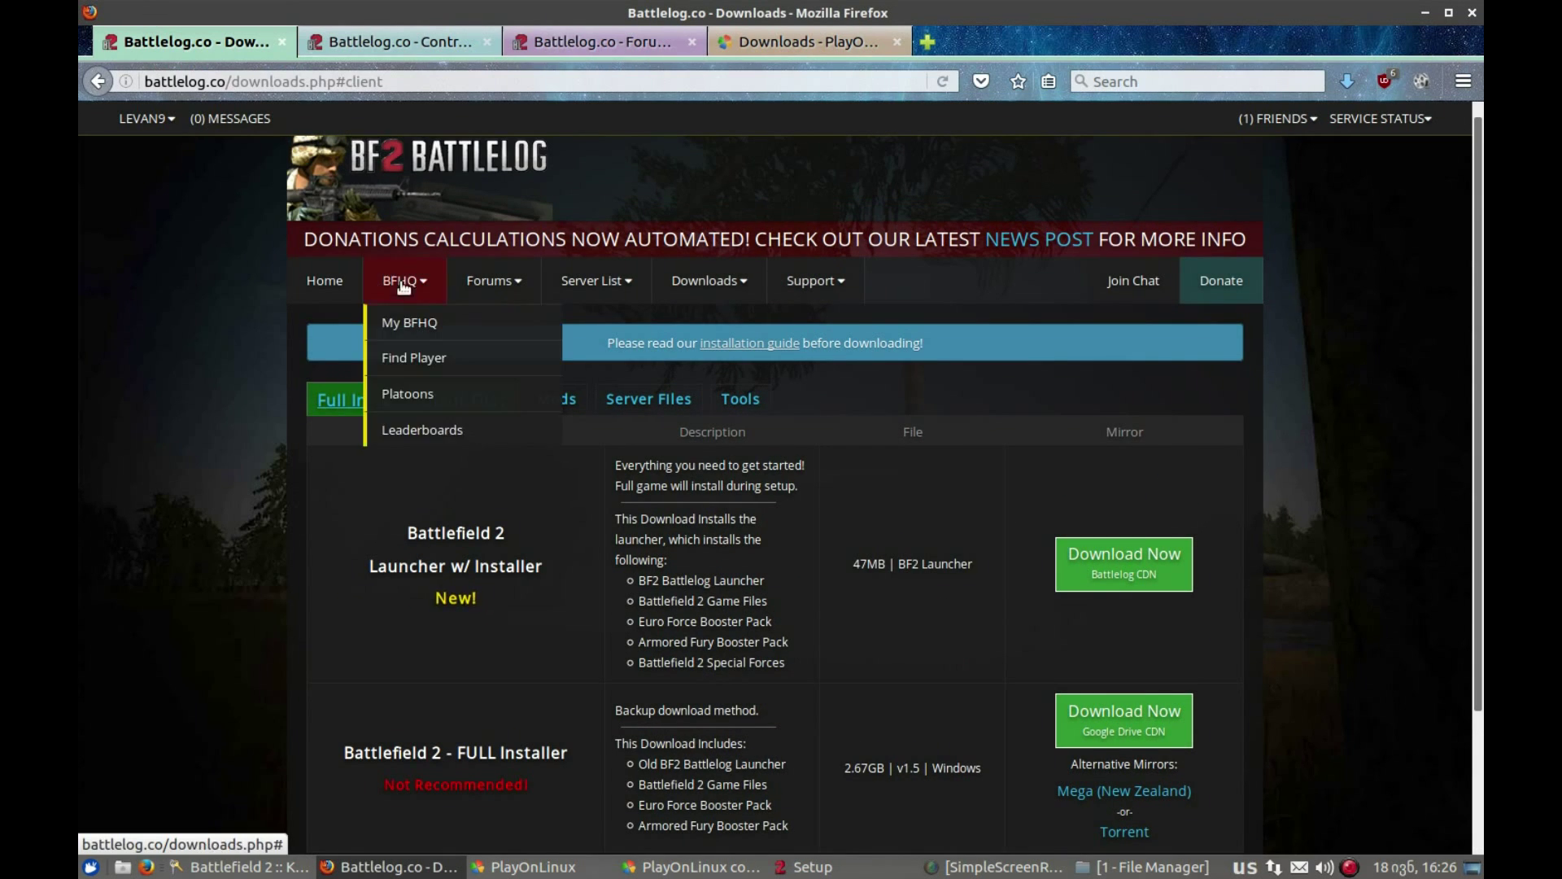
pyautogui.moveTo(147, 119)
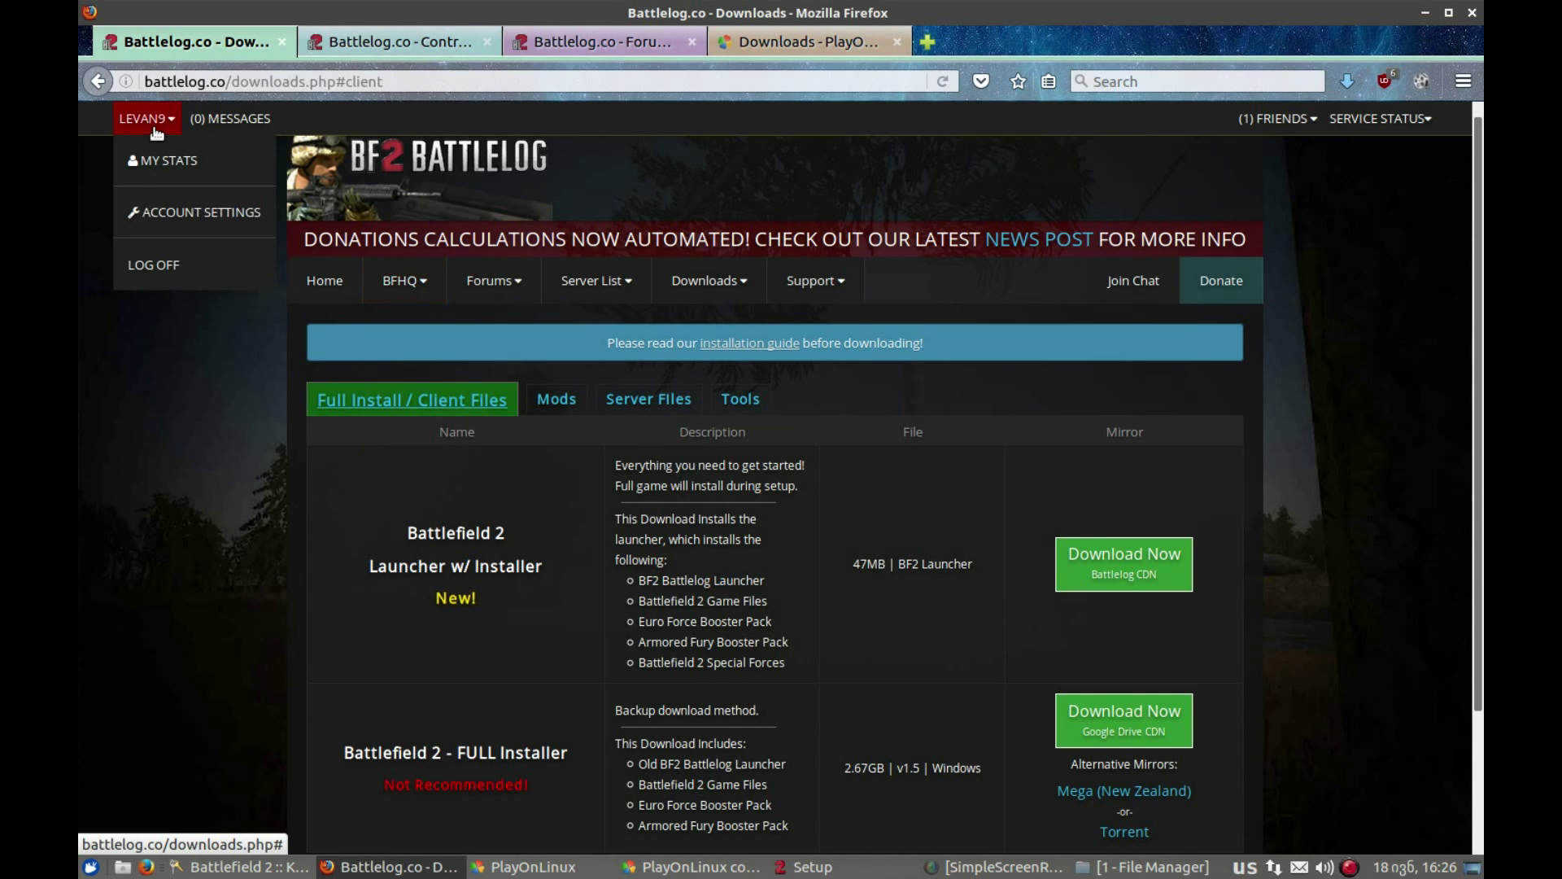
pyautogui.click(145, 211)
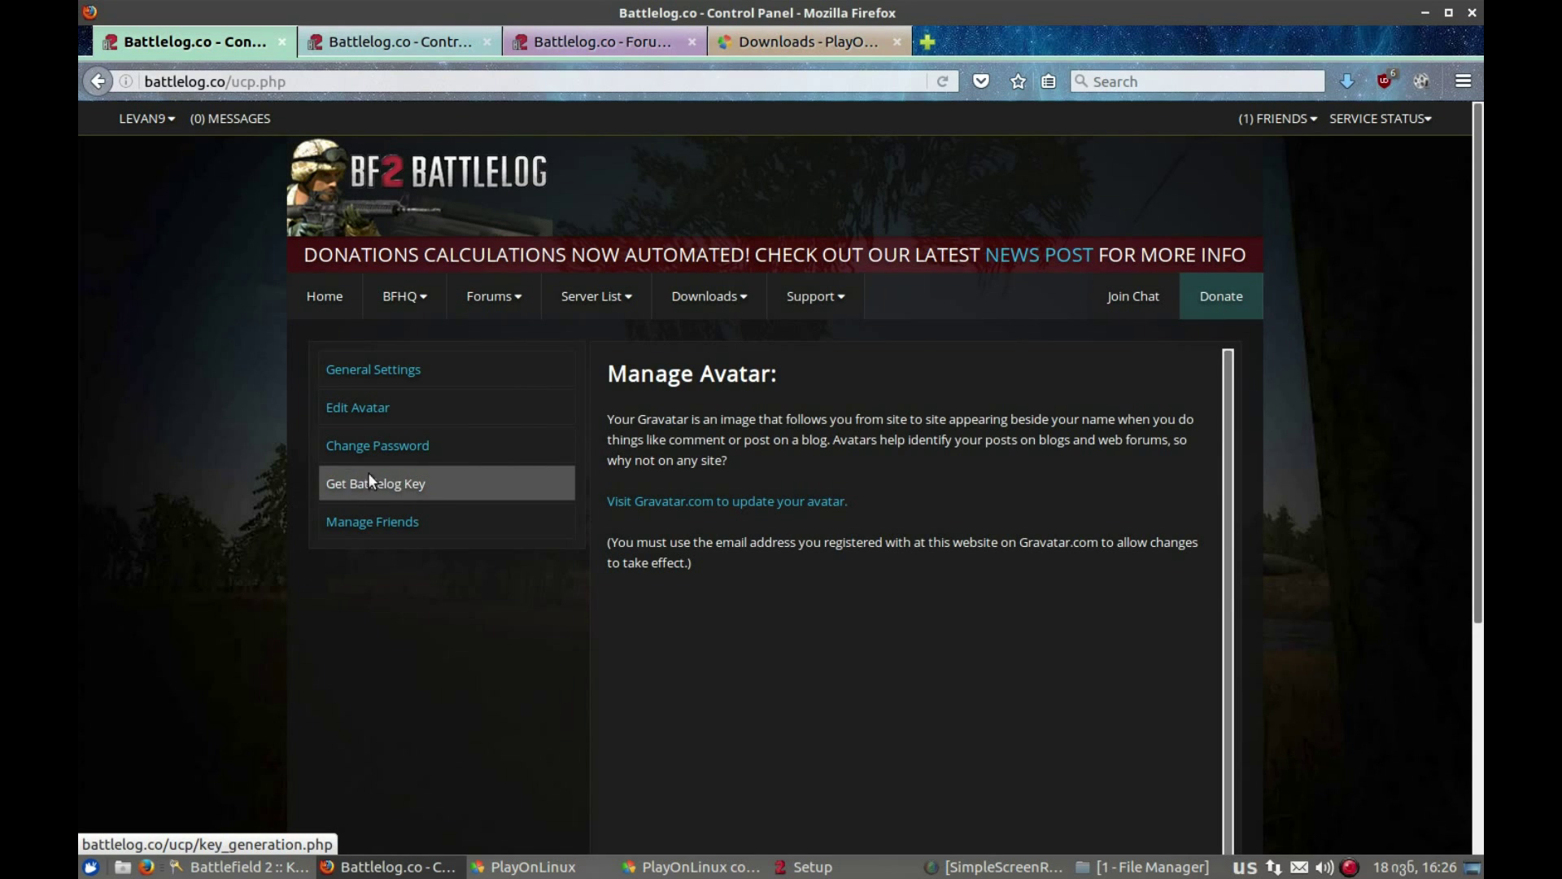
pyautogui.click(551, 40)
pyautogui.click(407, 41)
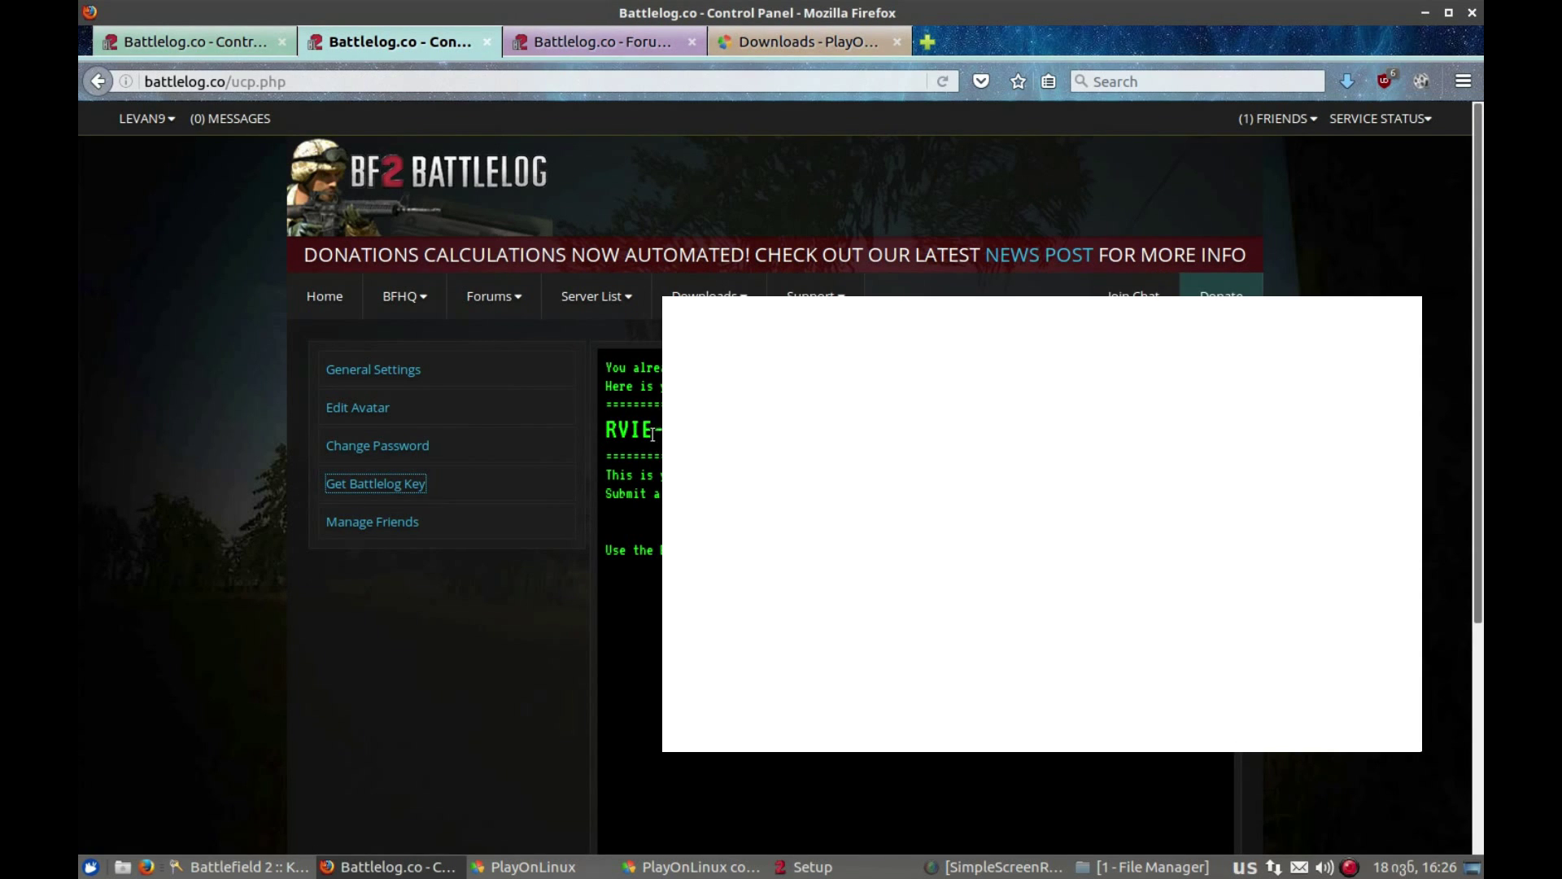
# Copy the first block of the Battlelog key into the first Battlefield 2 and Special Forces license key fields of the Key Manager.
pyautogui.moveTo(653, 429); pyautogui.dragTo(610, 433)
pyautogui.rightClick(611, 432)
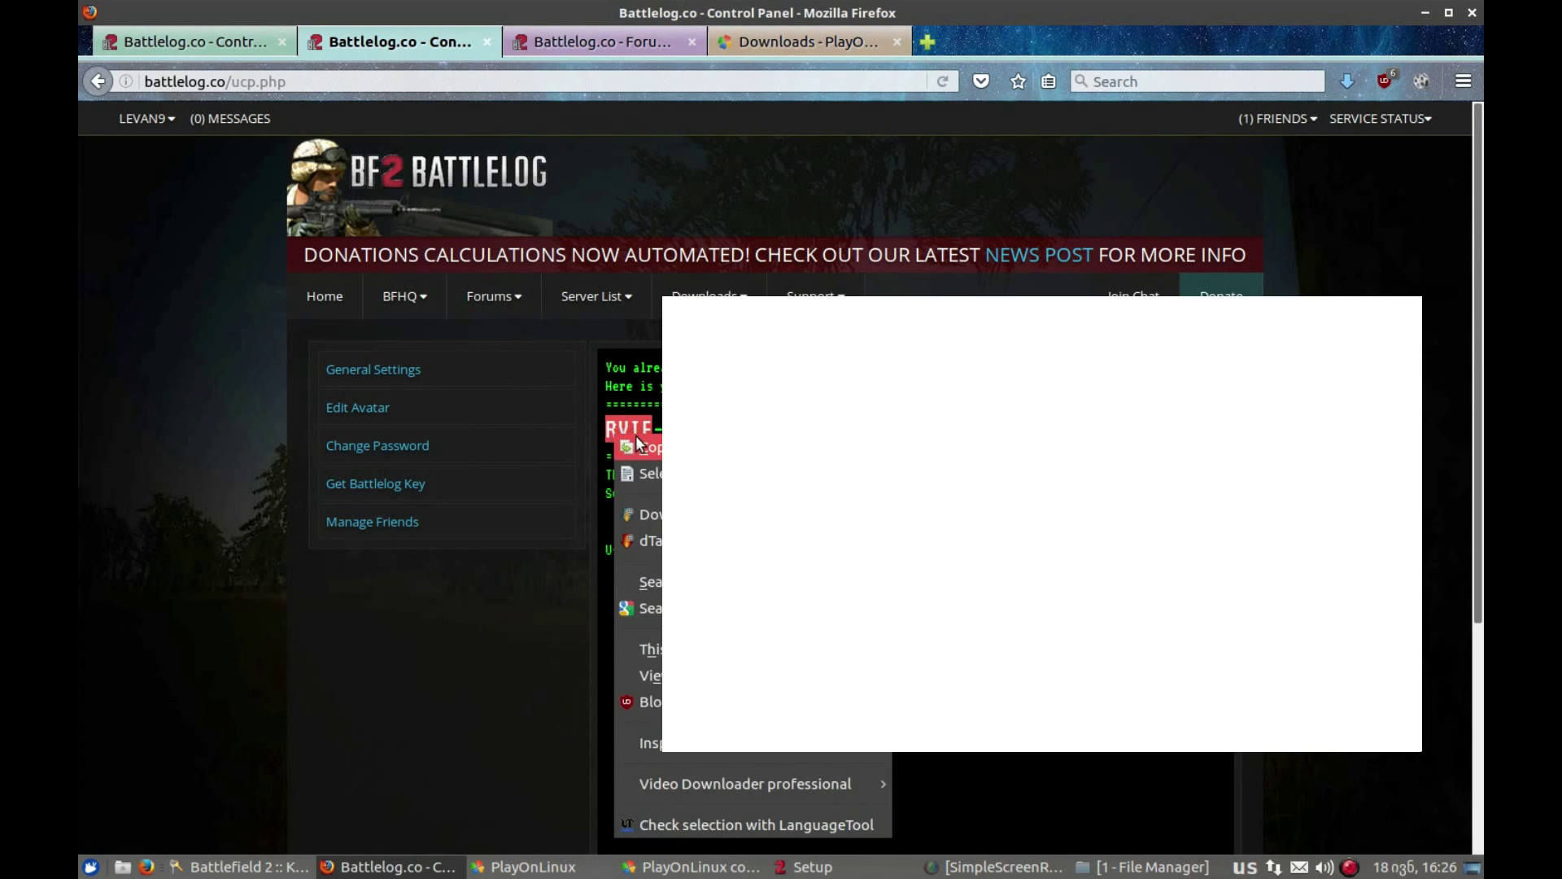
pyautogui.click(636, 436)
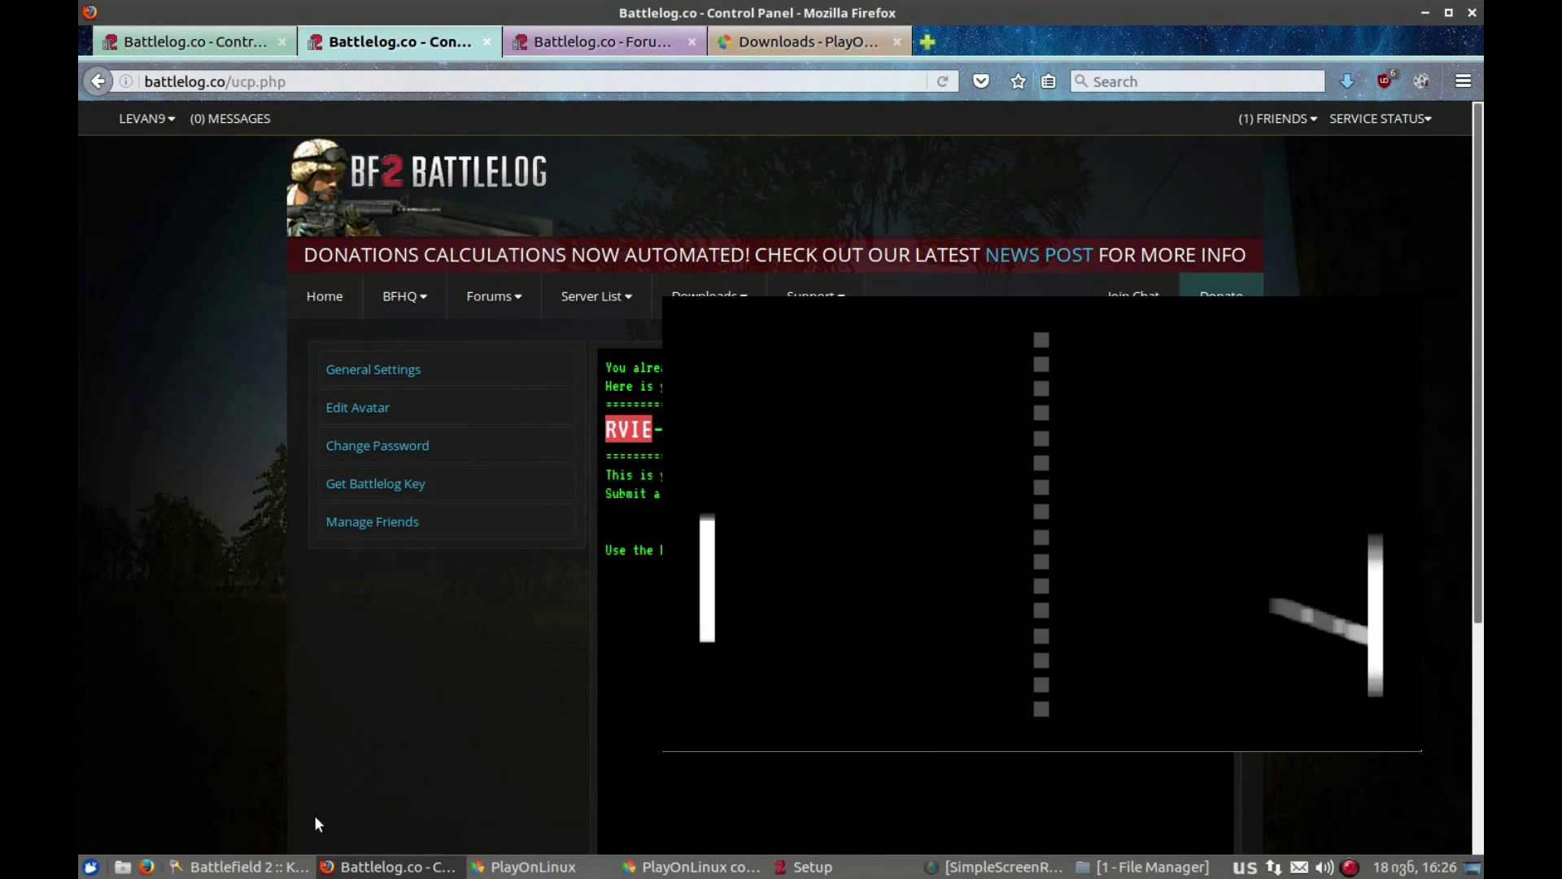
pyautogui.click(240, 867)
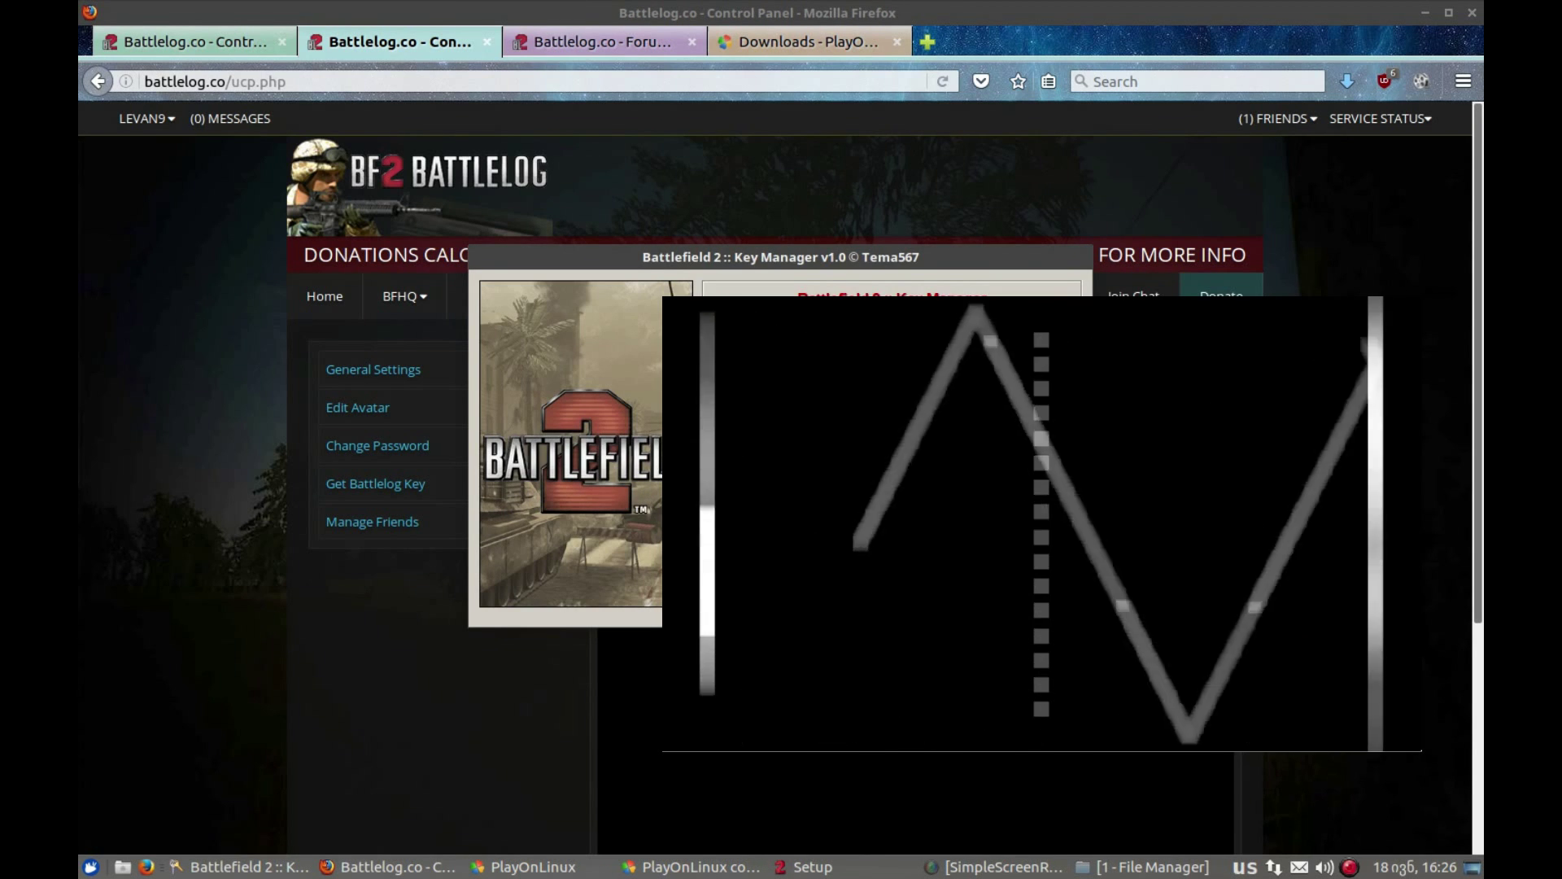
pyautogui.rightClick(724, 444)
pyautogui.click(779, 520)
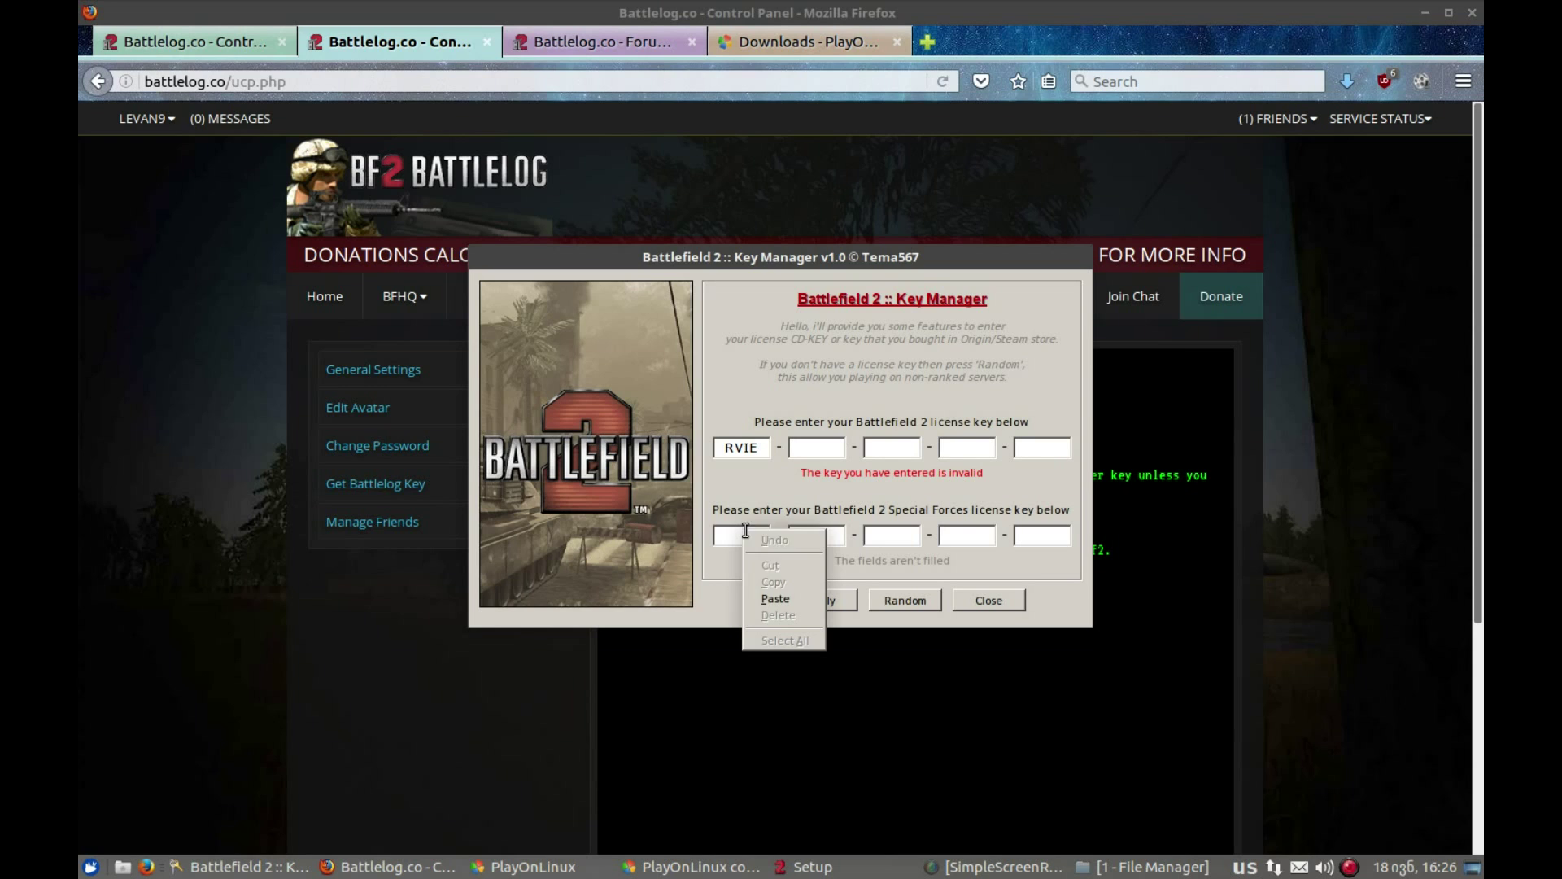
pyautogui.click(773, 598)
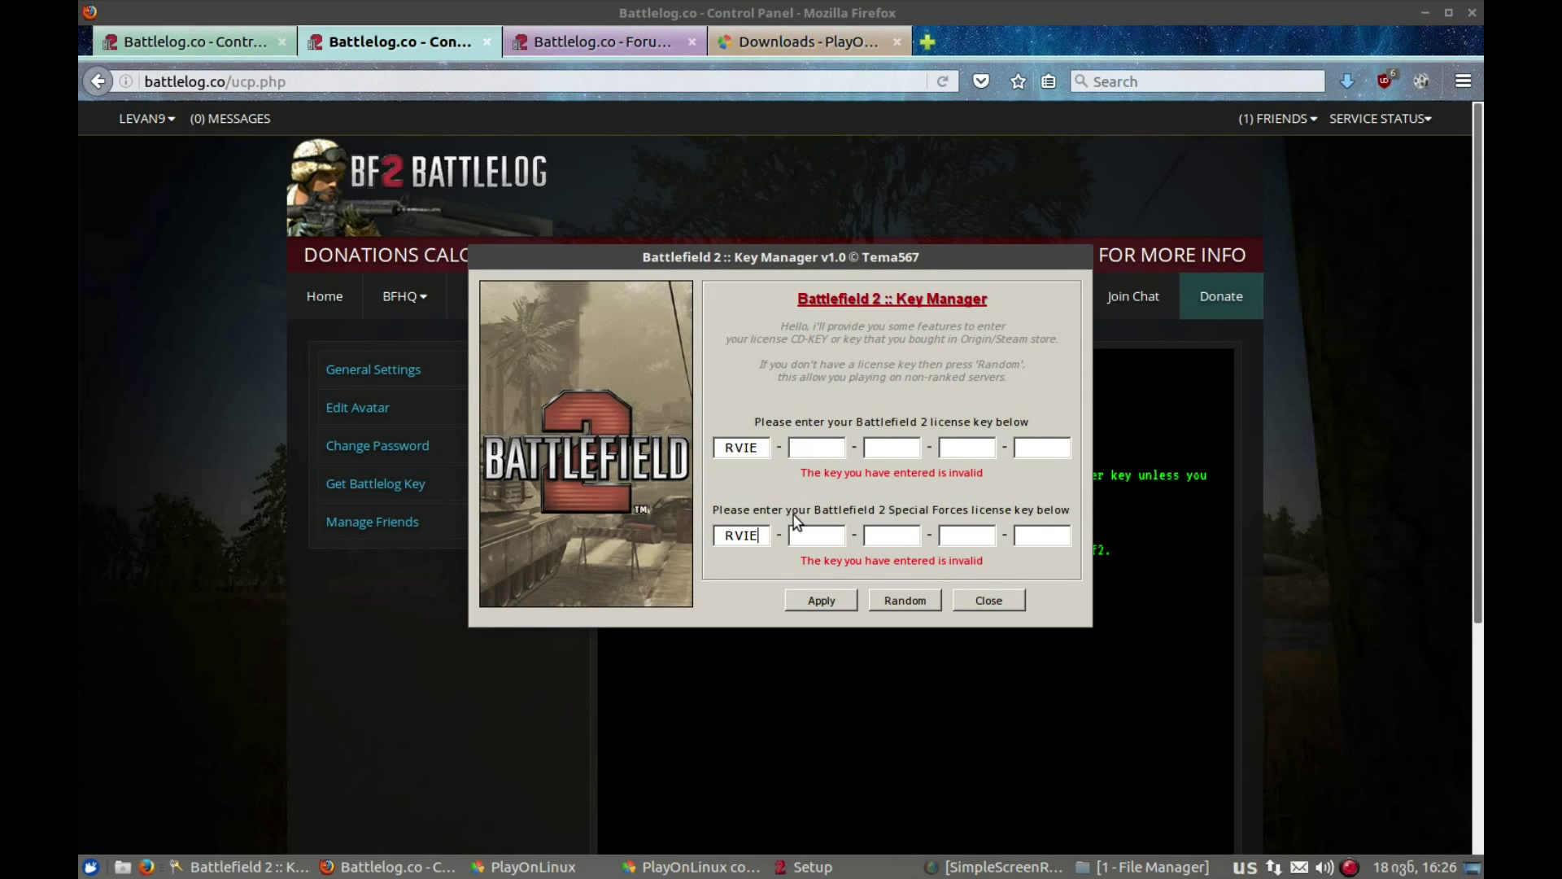
# Transfer the remaining Battlelog key blocks into both license key rows and close the Key Manager.
pyautogui.press('Escape')
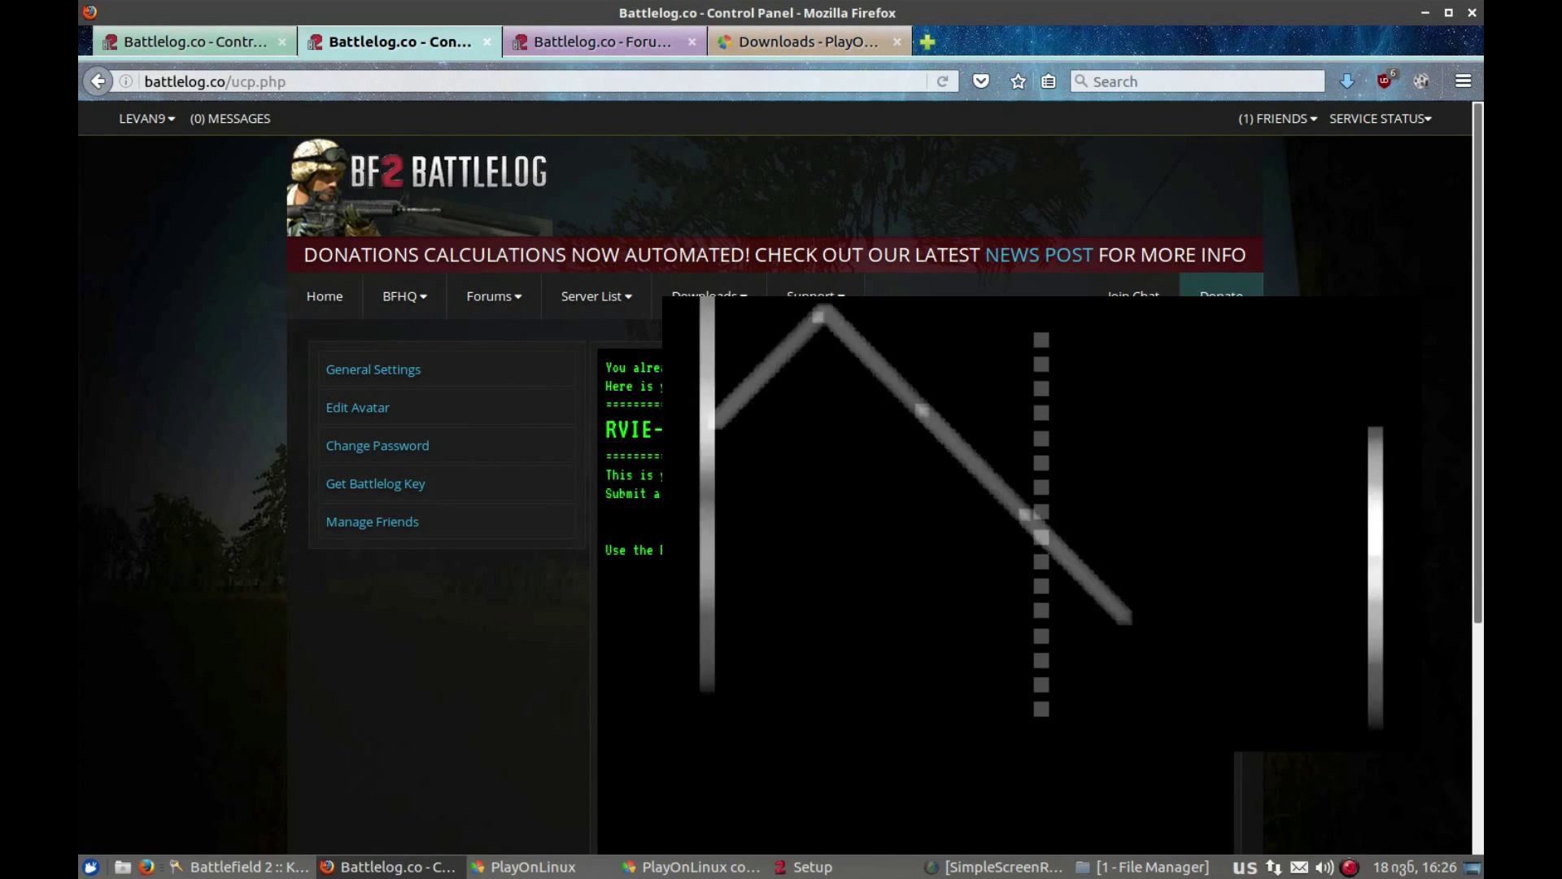
pyautogui.rightClick(714, 822)
pyautogui.click(966, 842)
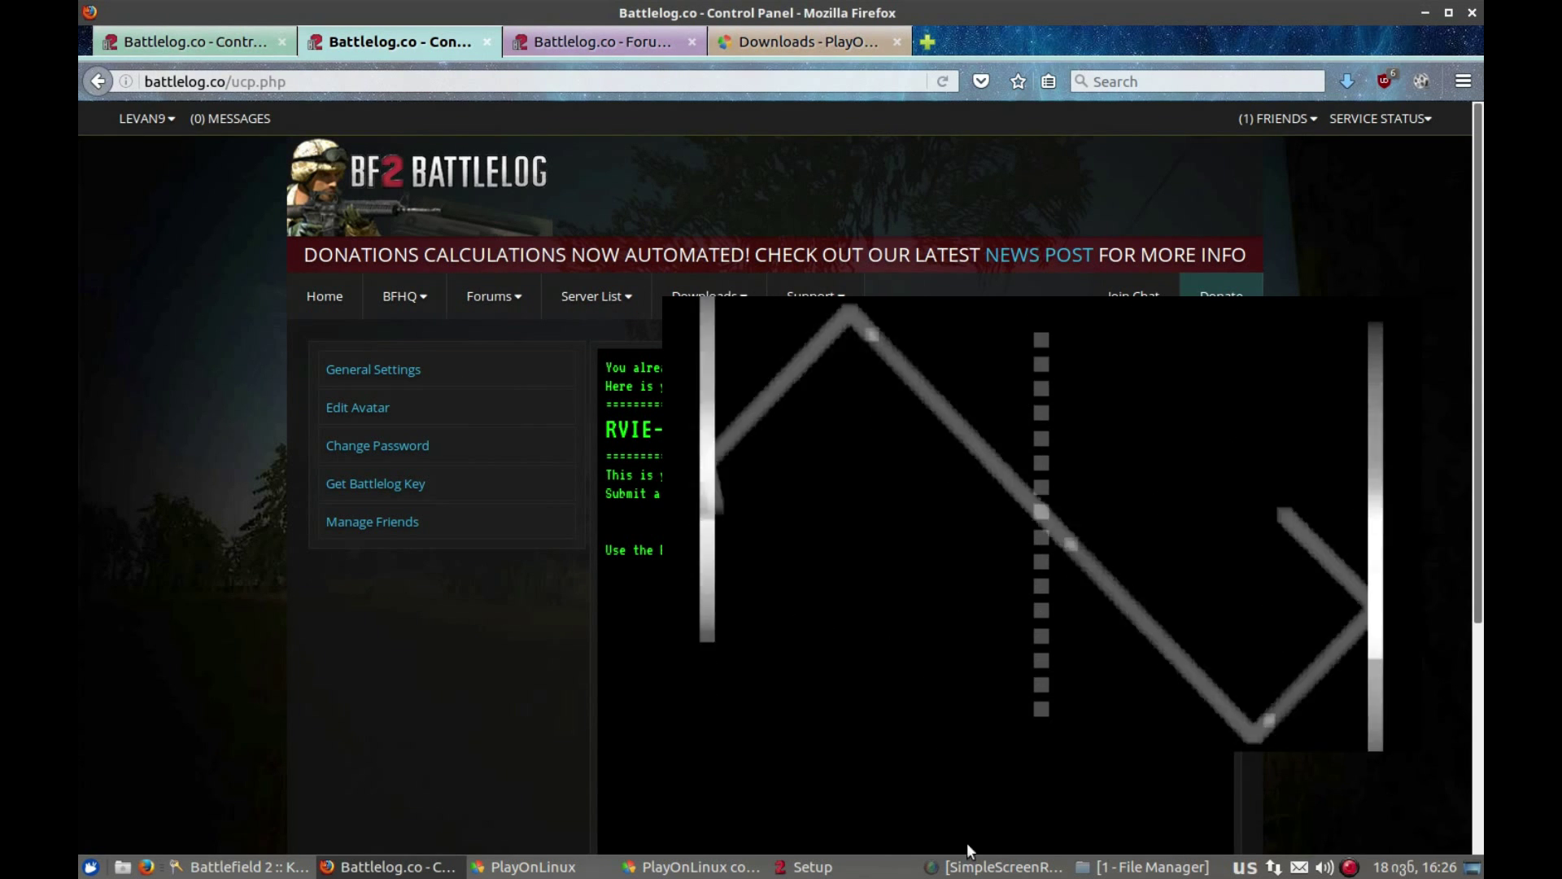
pyautogui.click(805, 867)
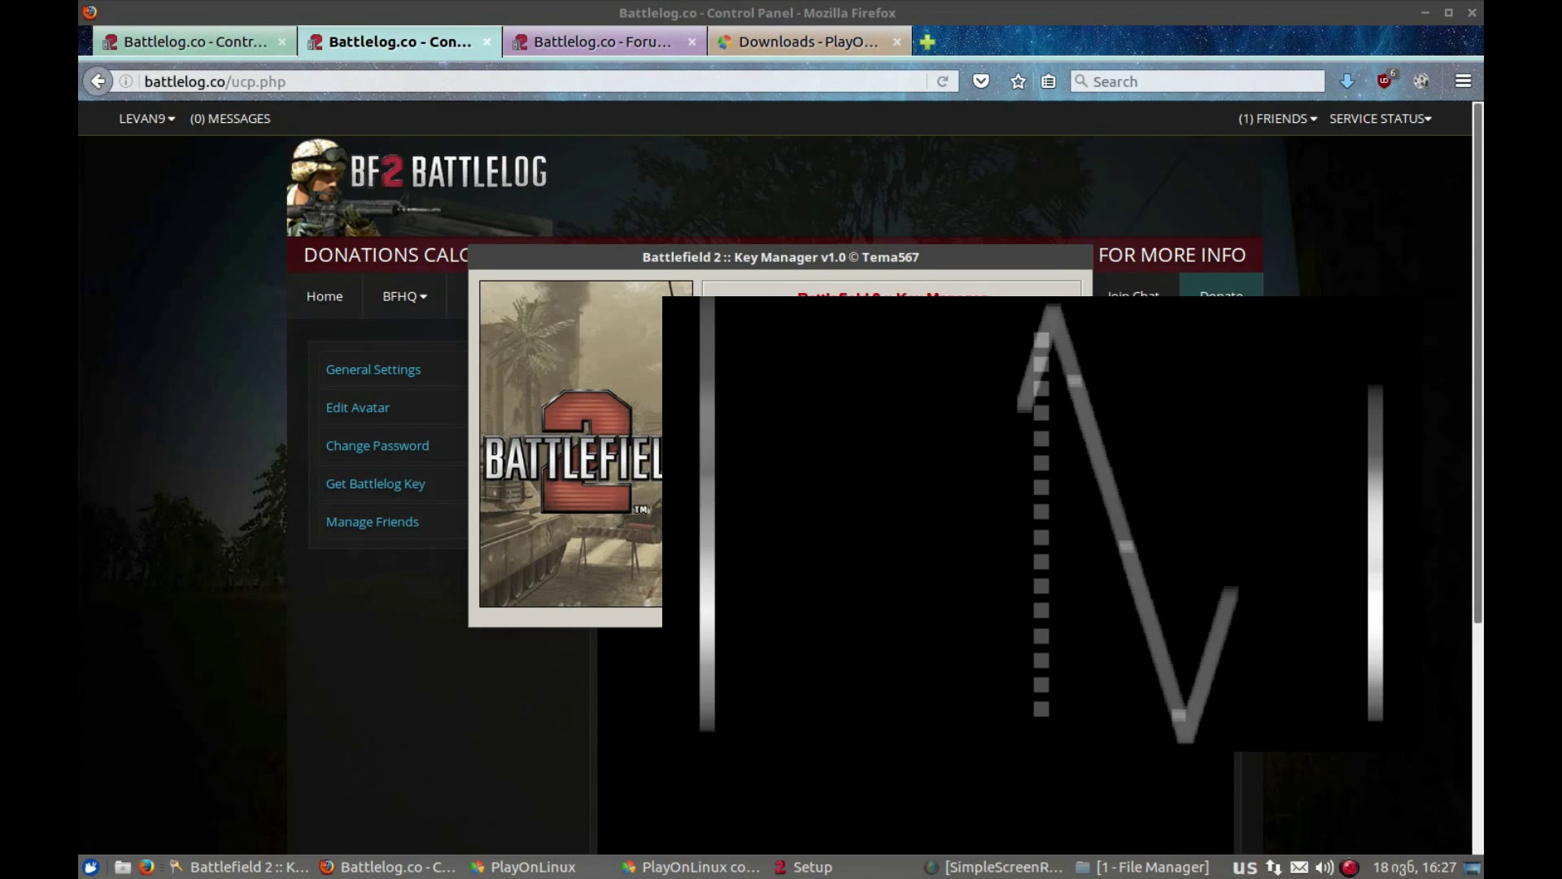
pyautogui.click(1009, 602)
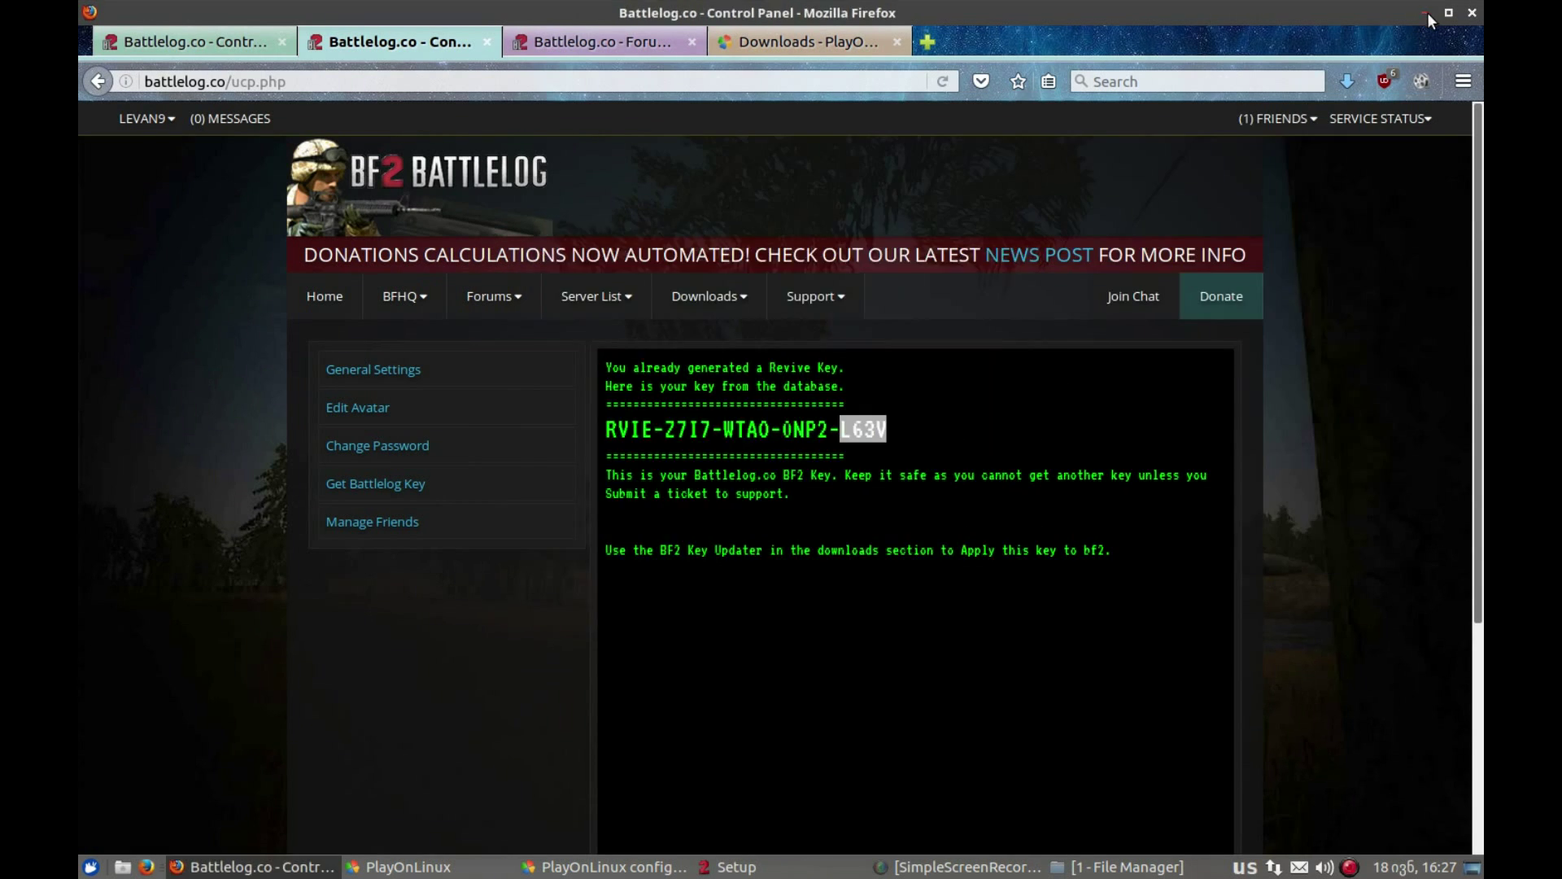
# Close the Battlelog key page in Firefox, return to the desktop and acknowledge the completed PunkBuster update.
pyautogui.click(1427, 12)
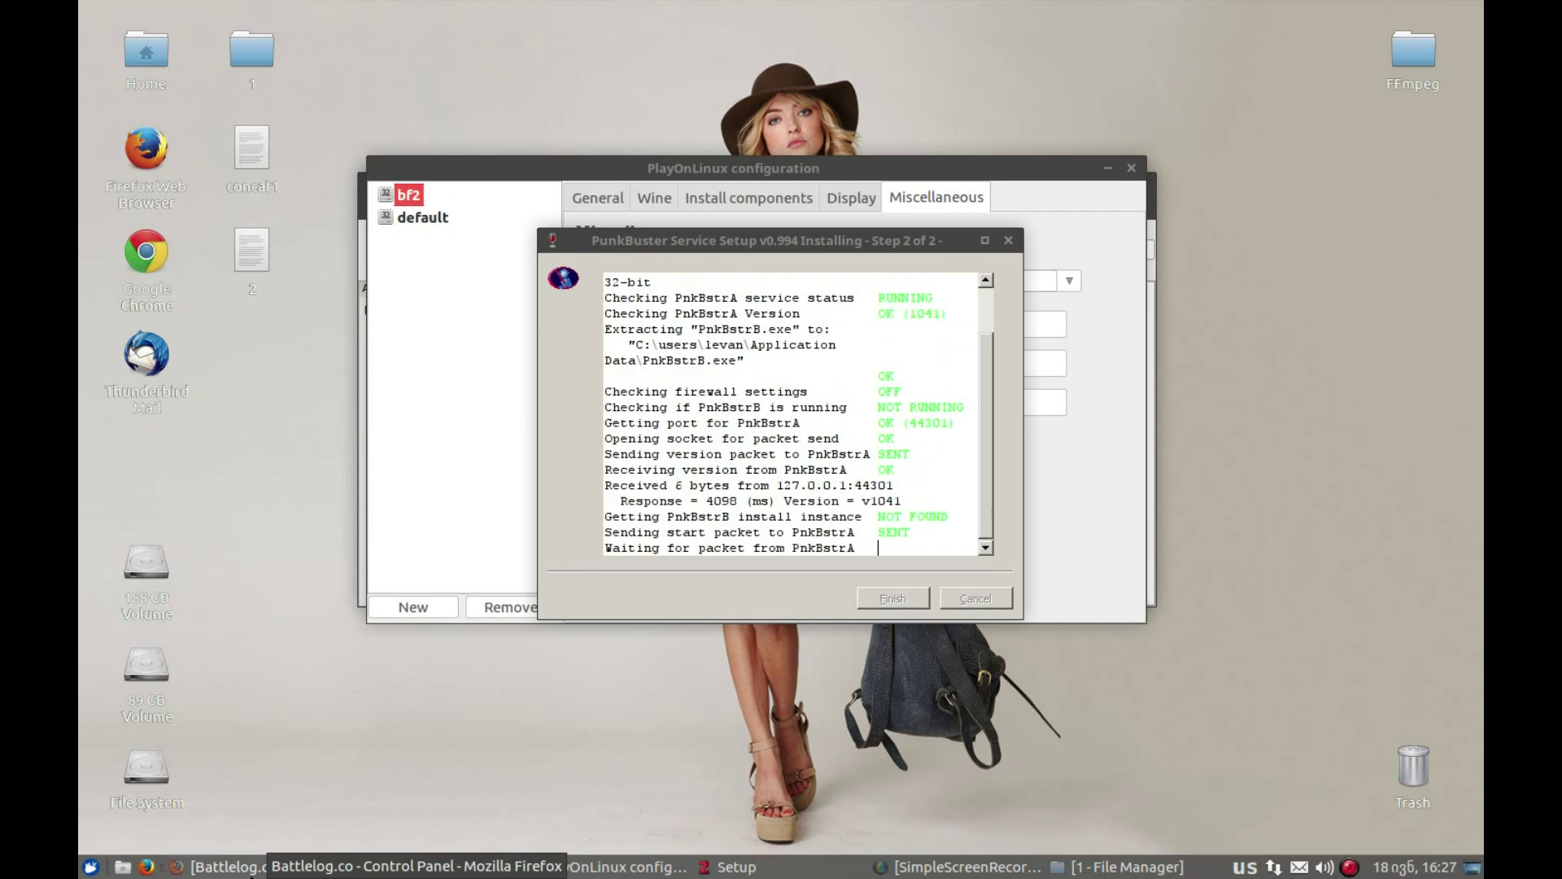
pyautogui.click(224, 866)
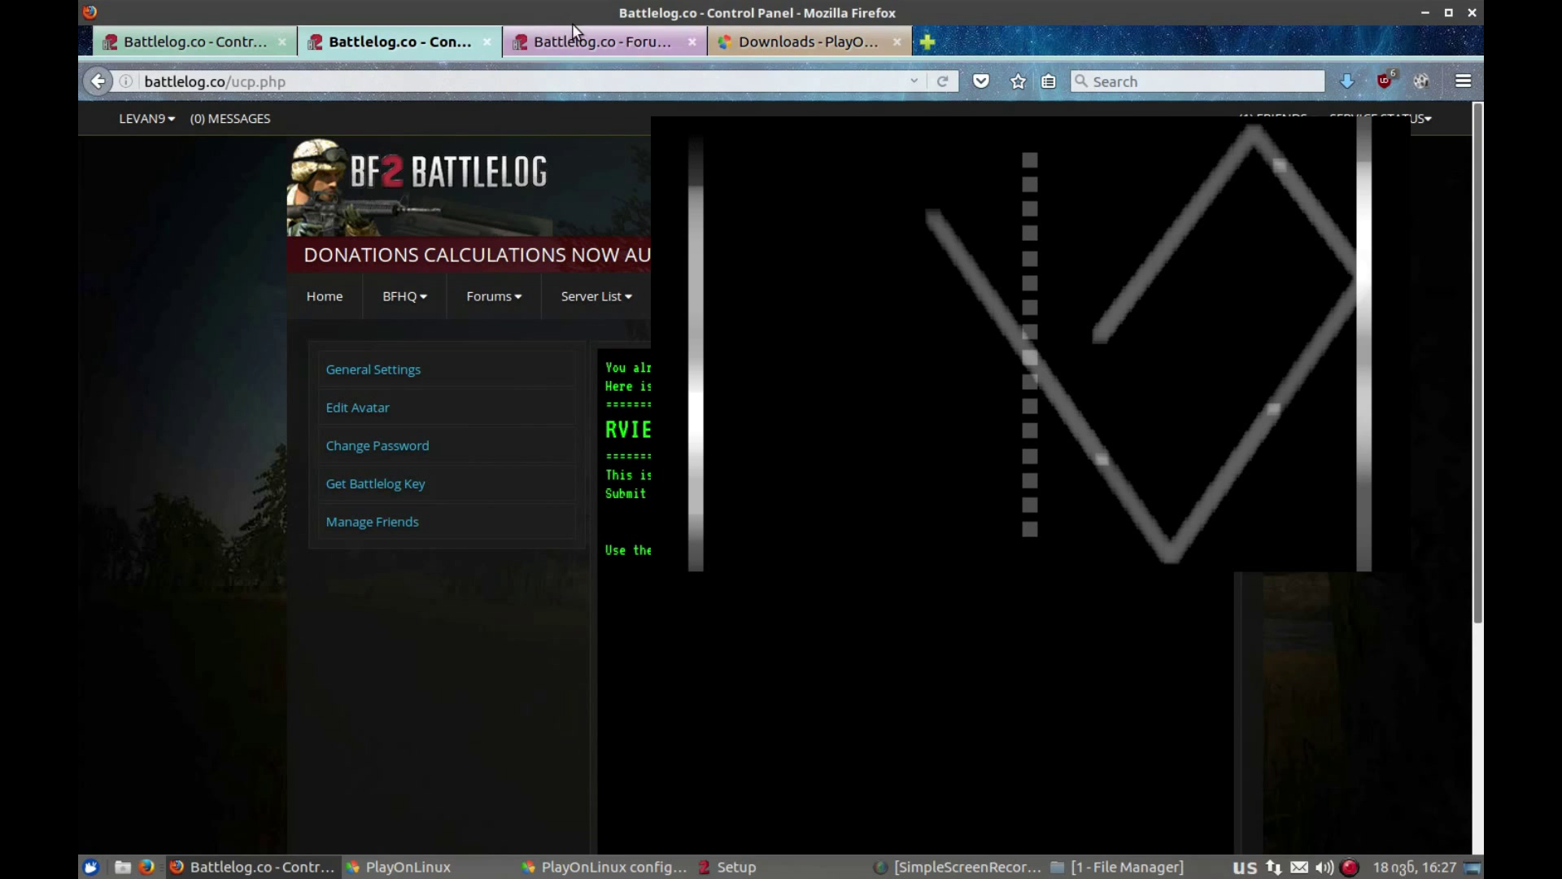
pyautogui.click(487, 42)
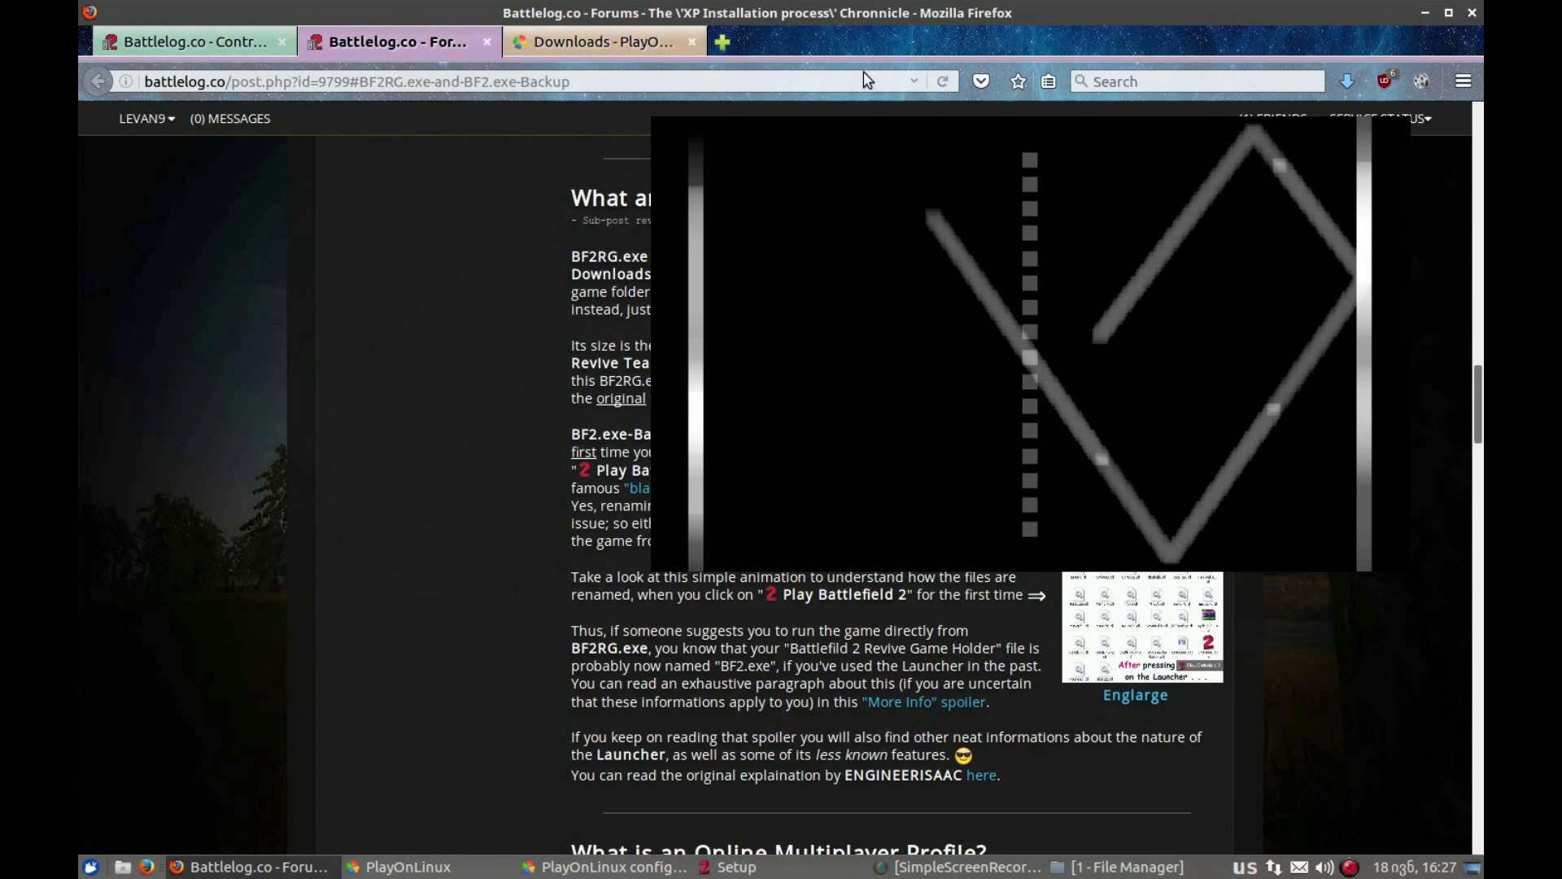
pyautogui.click(1420, 13)
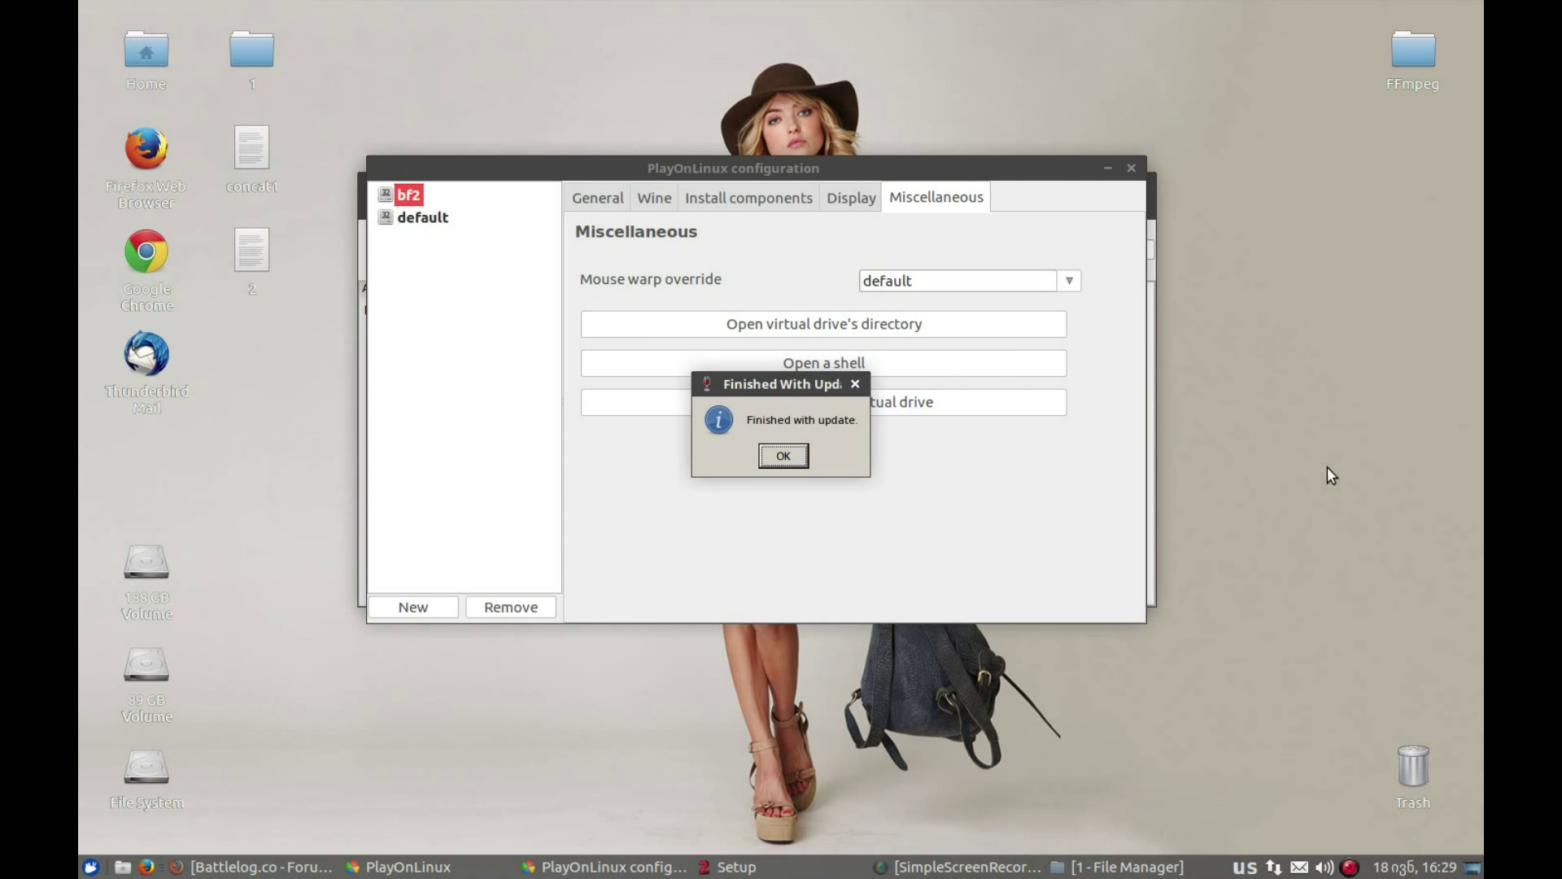
pyautogui.click(786, 461)
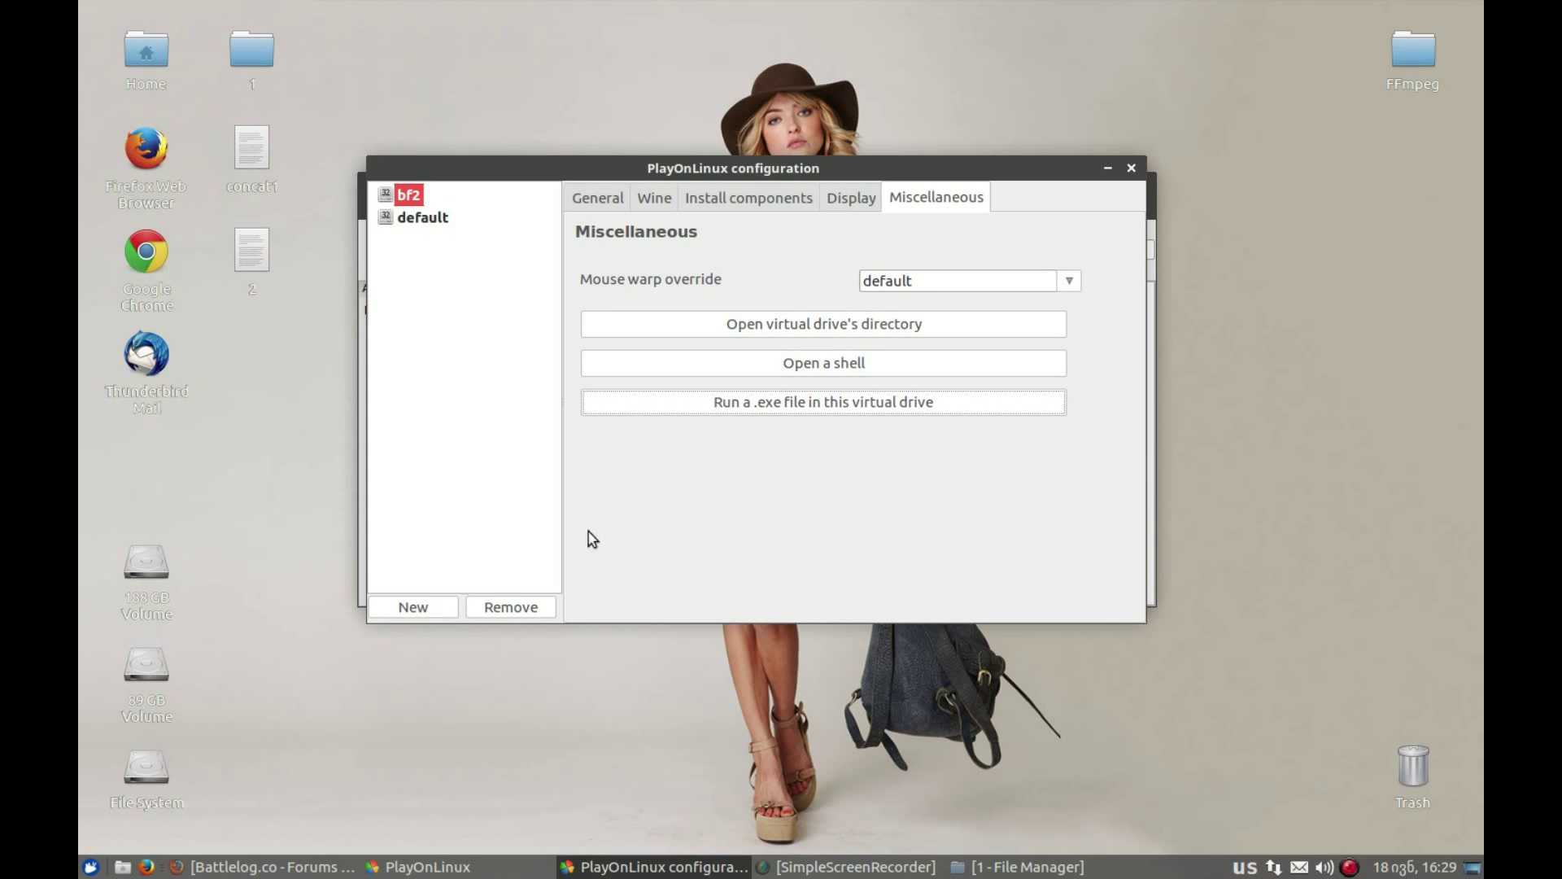
# Make a shortcut to BF2RG.exe from the bf2 virtual drive, keeping the name BF2RG, and leave the shortcut wizard.
pyautogui.hotkey('alt', 'Tab')
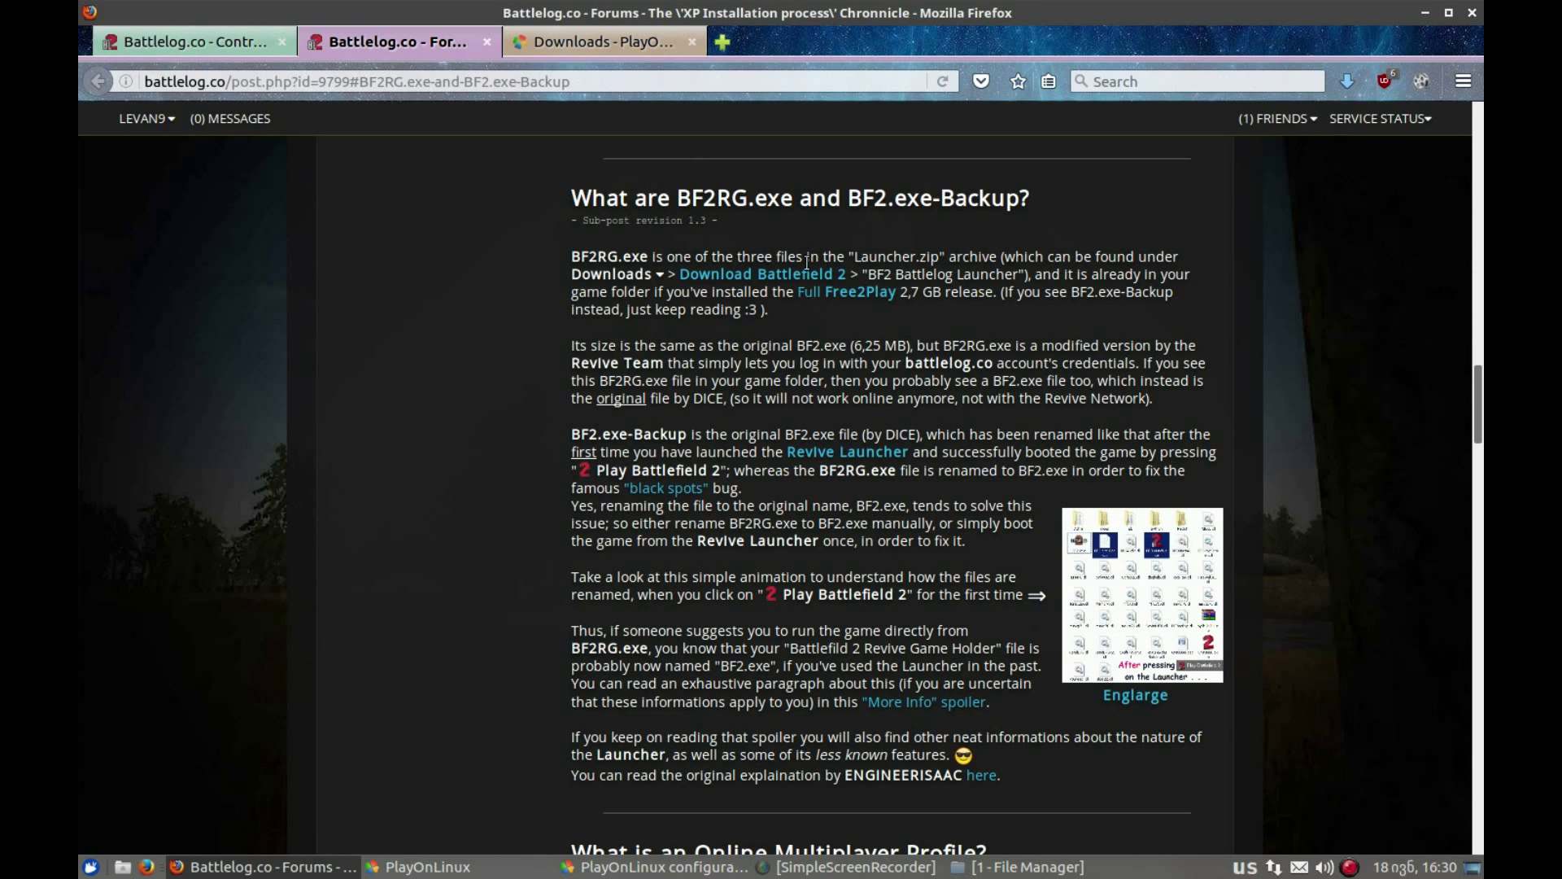
pyautogui.click(1430, 12)
pyautogui.click(600, 200)
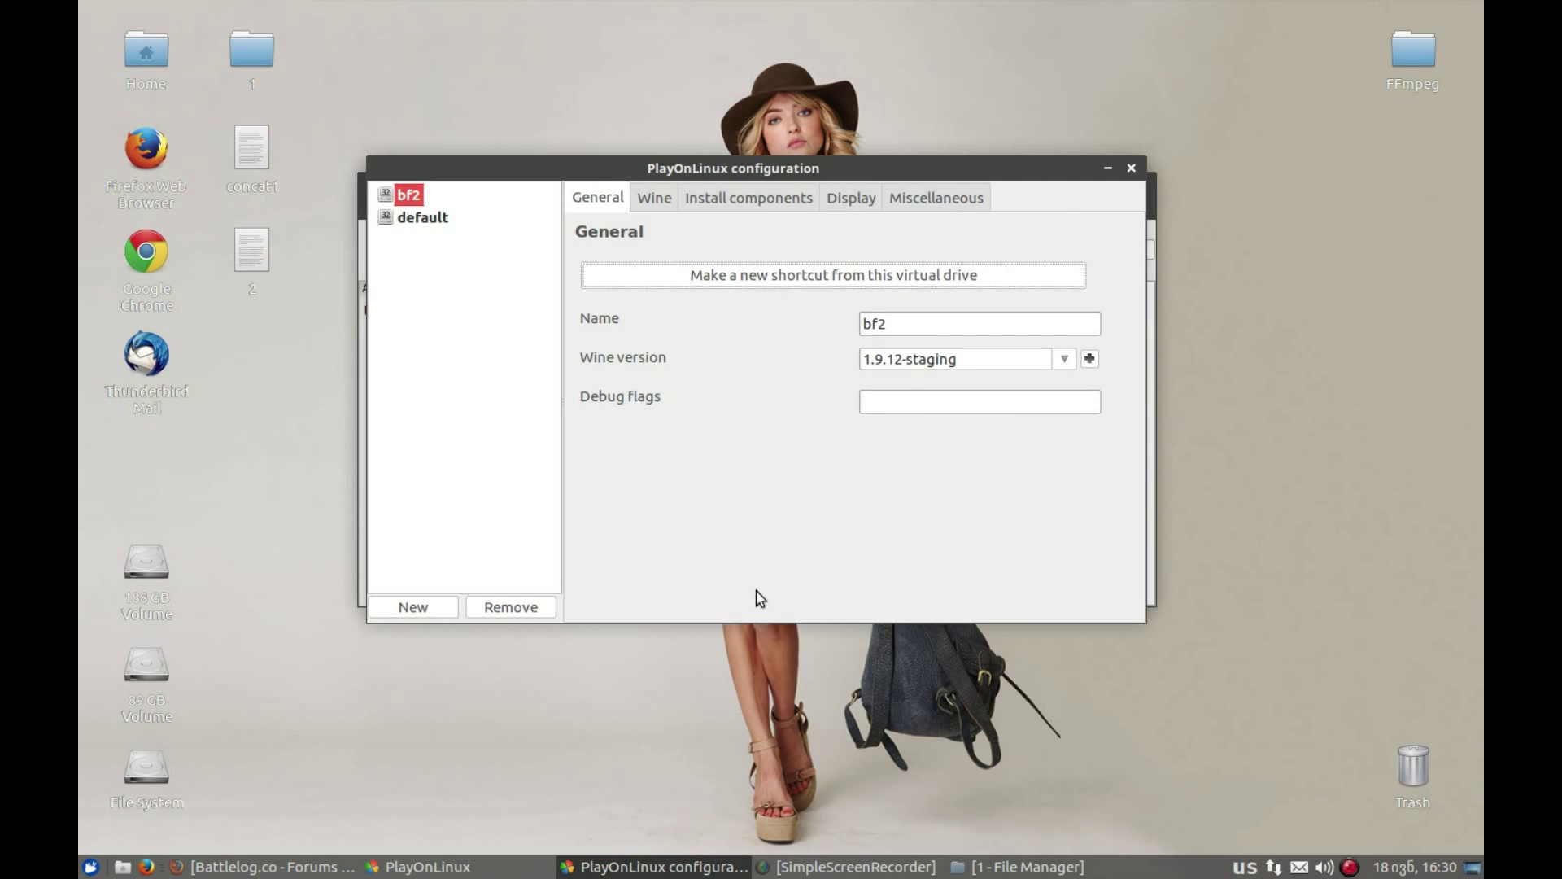
pyautogui.moveTo(718, 239); pyautogui.dragTo(473, 225)
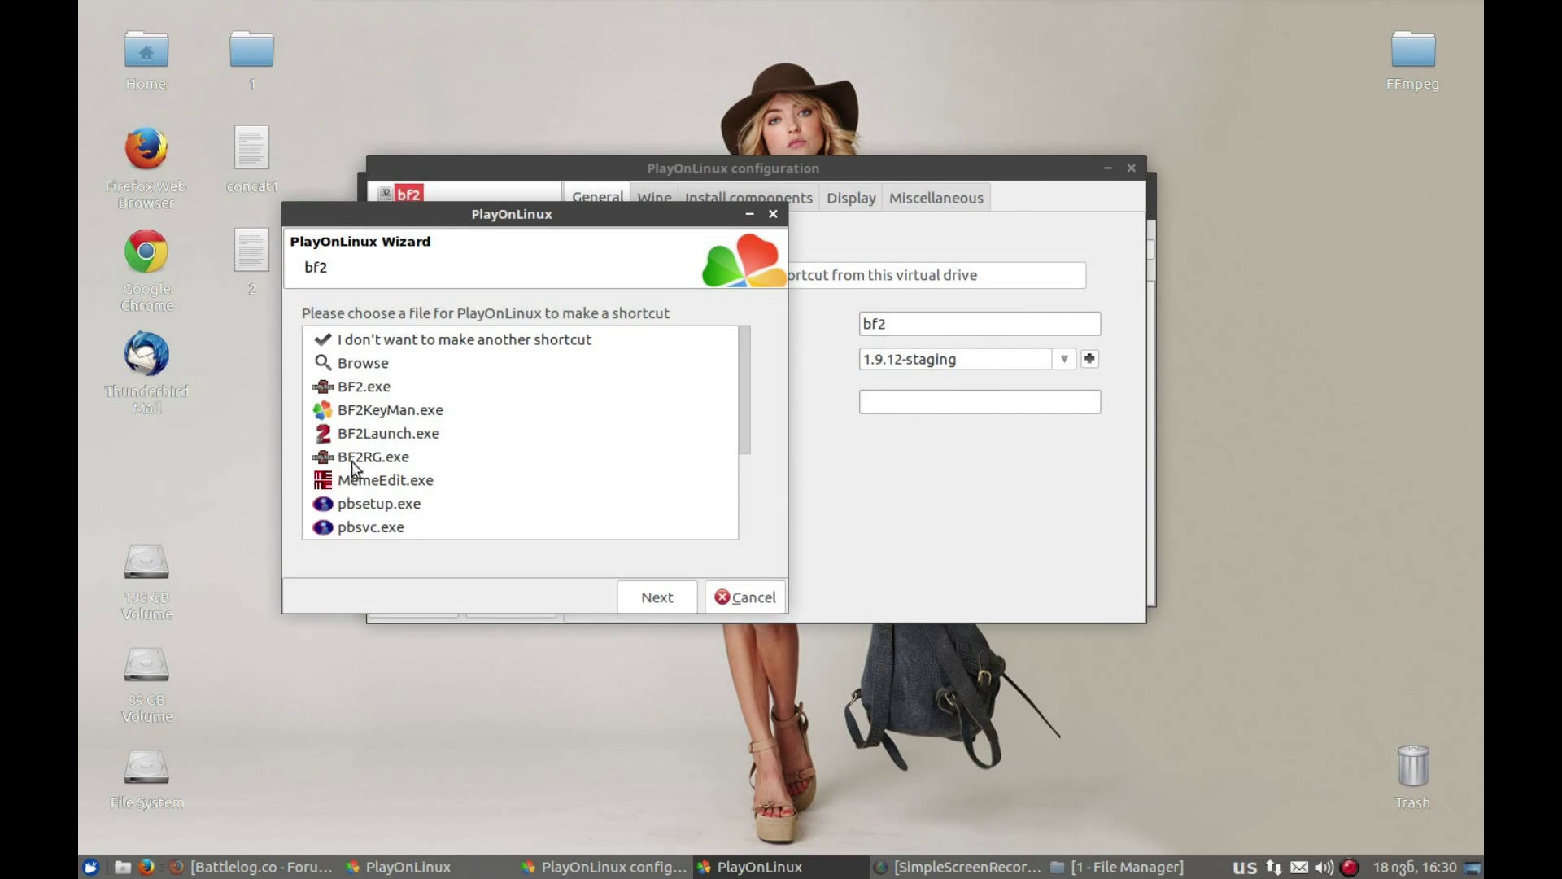
pyautogui.click(370, 461)
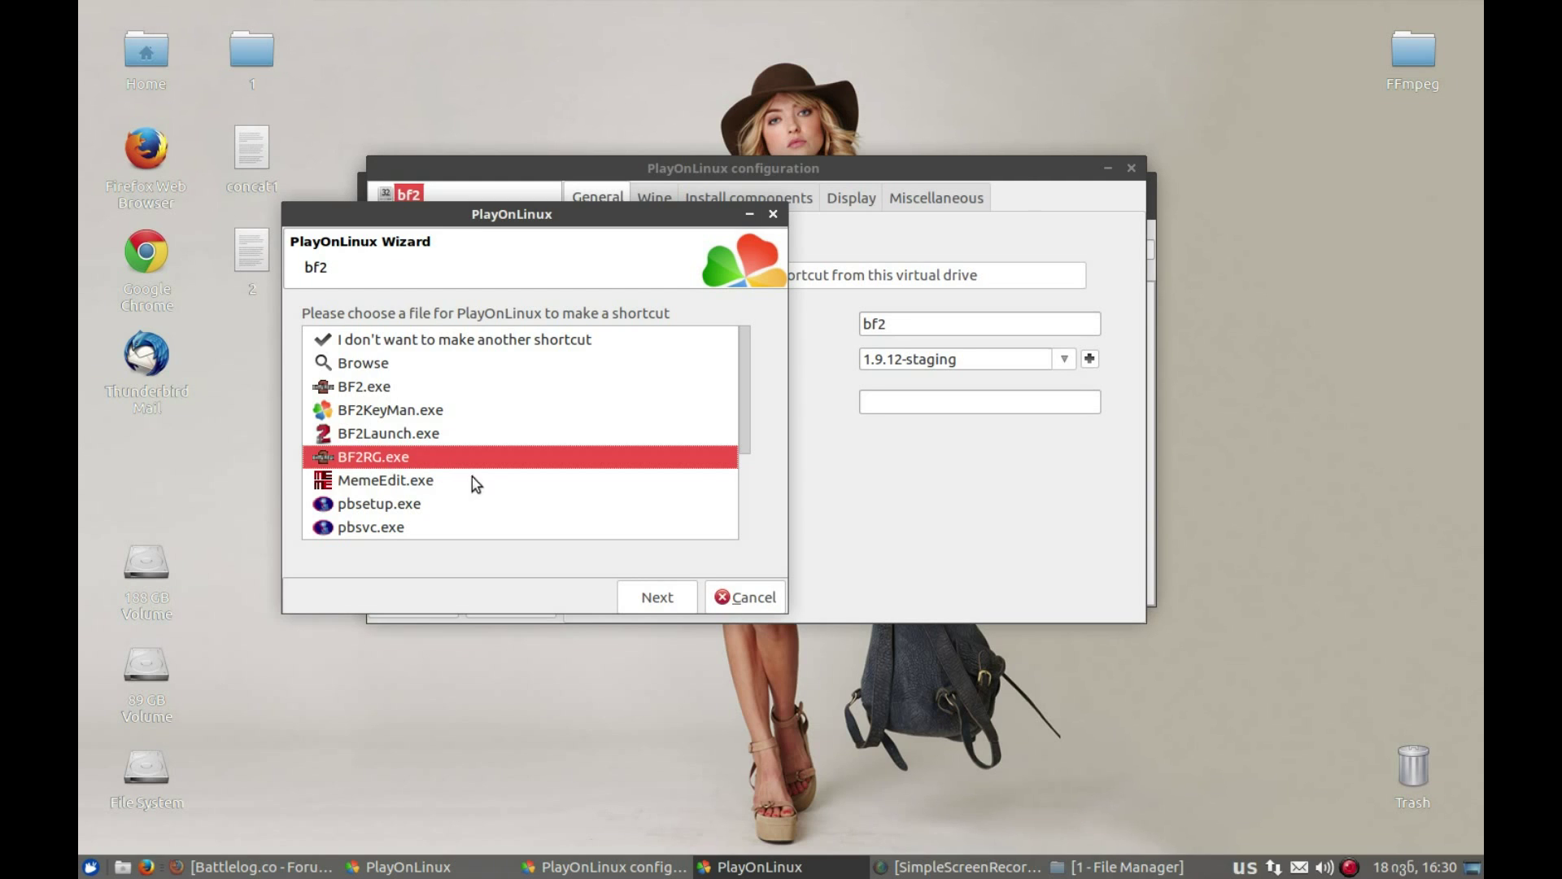
pyautogui.click(673, 599)
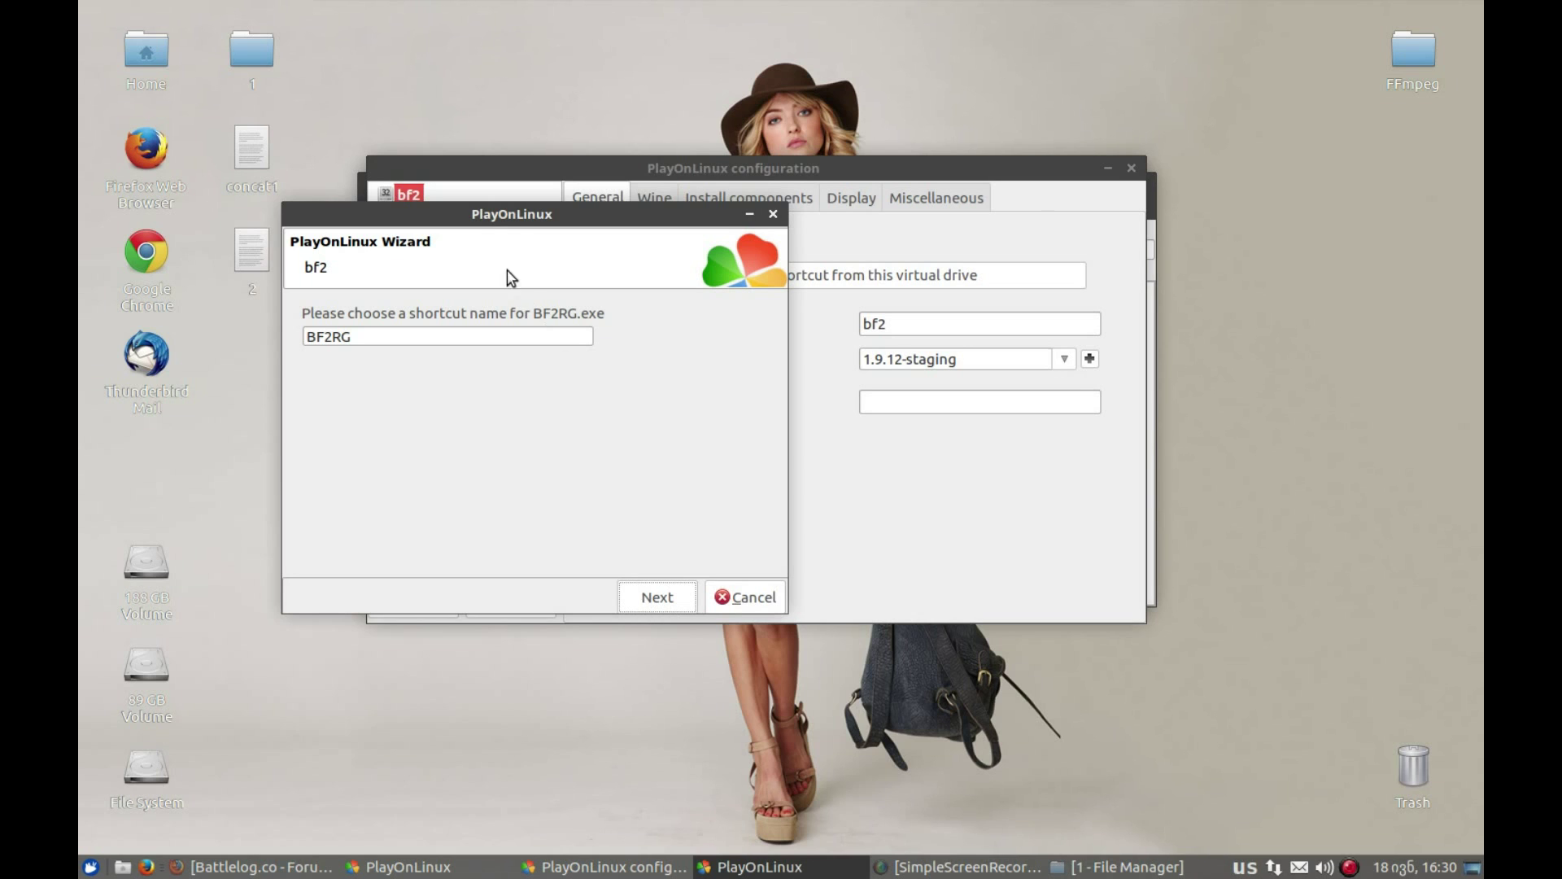
pyautogui.moveTo(500, 224); pyautogui.dragTo(440, 221)
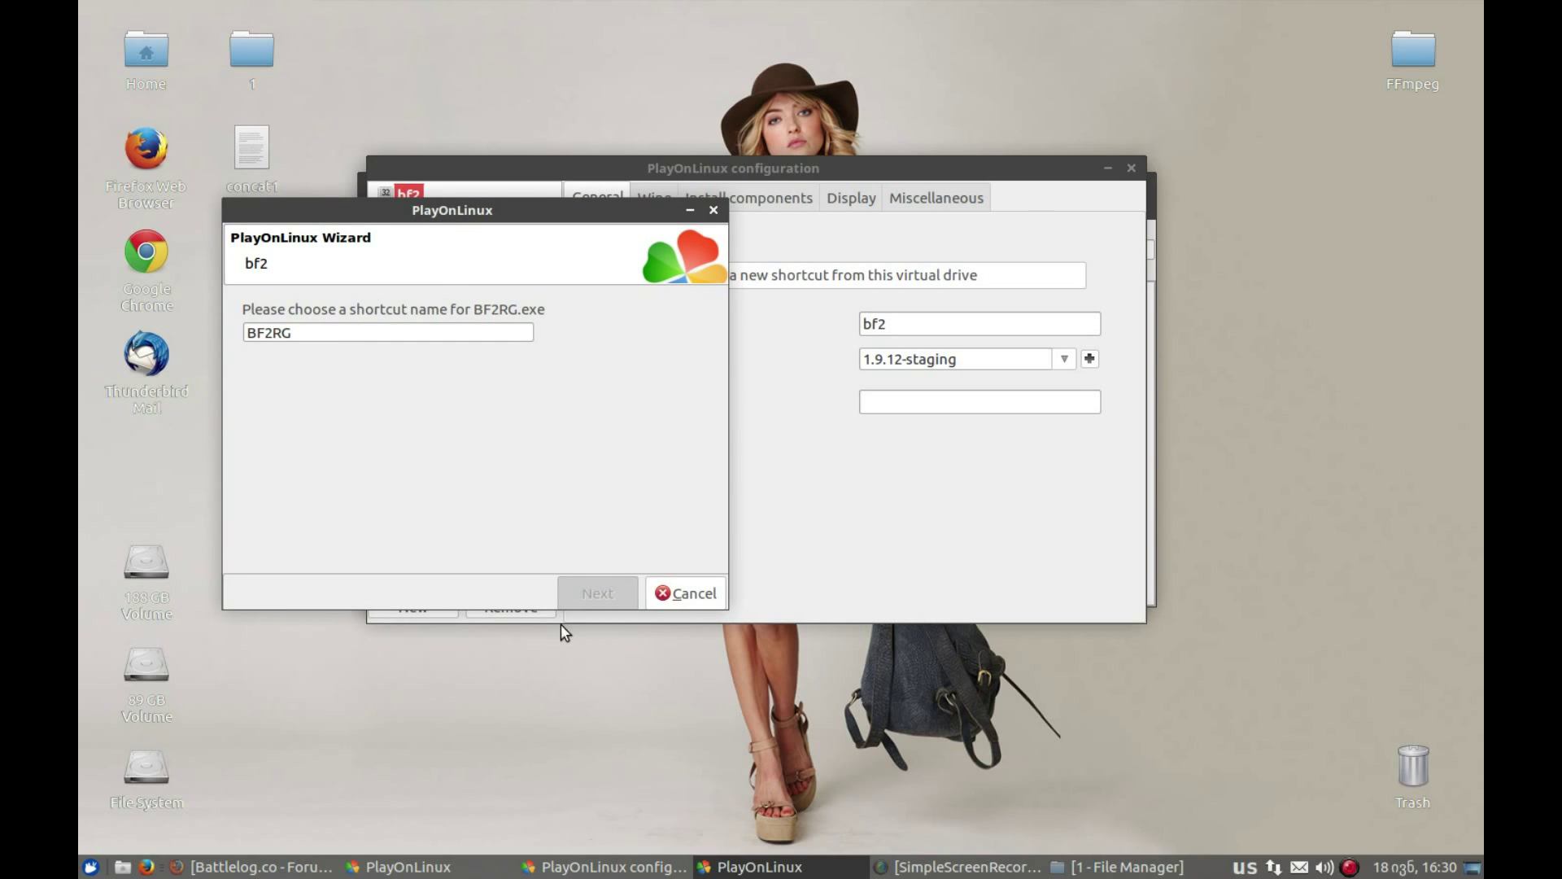
pyautogui.click(589, 605)
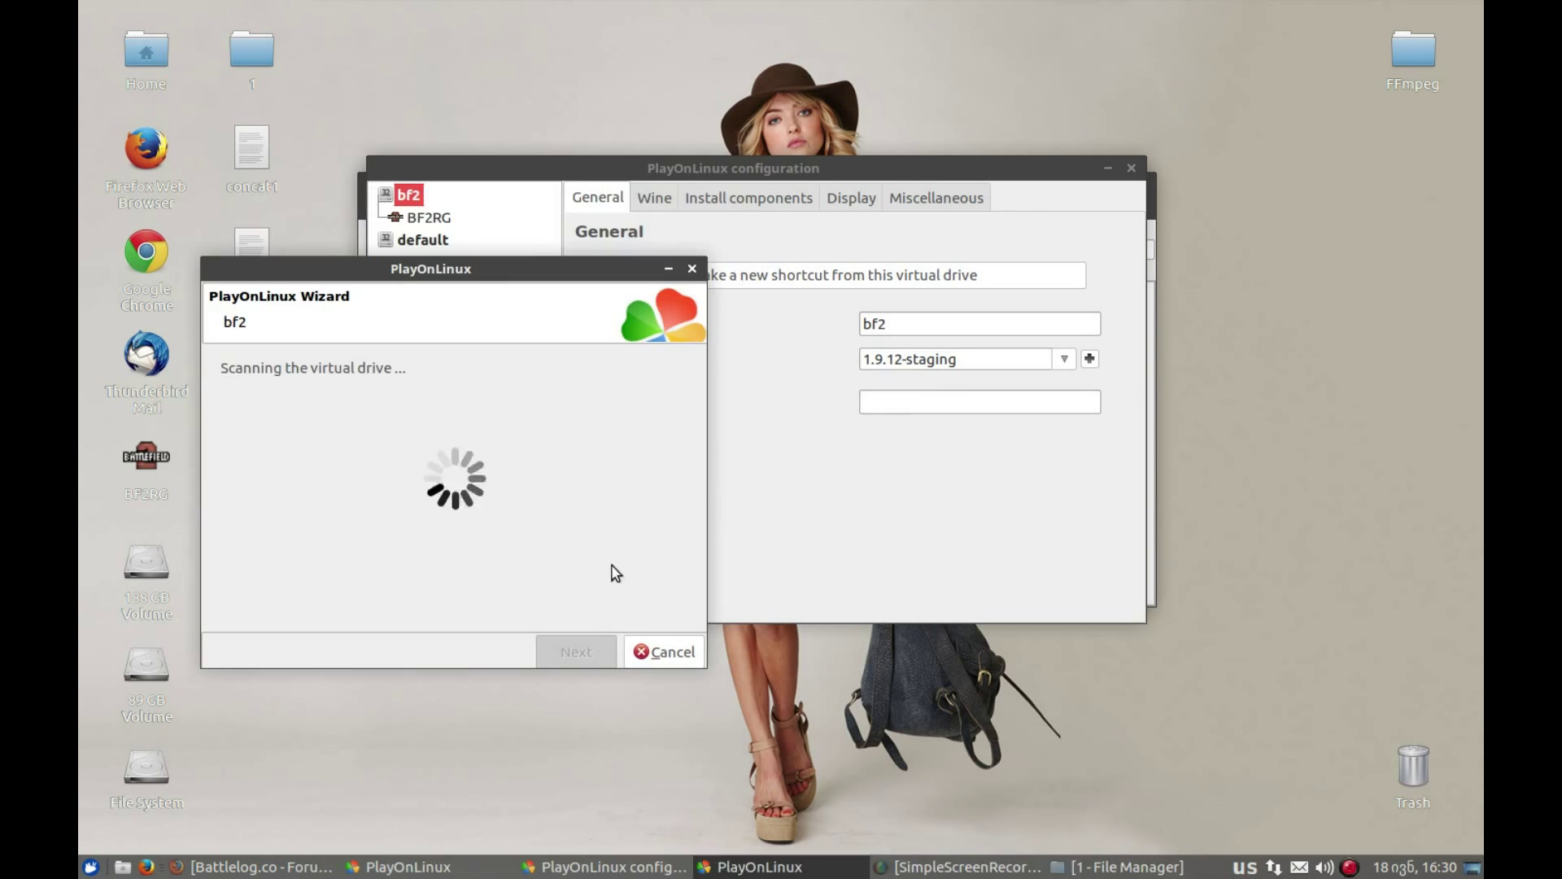
pyautogui.click(641, 652)
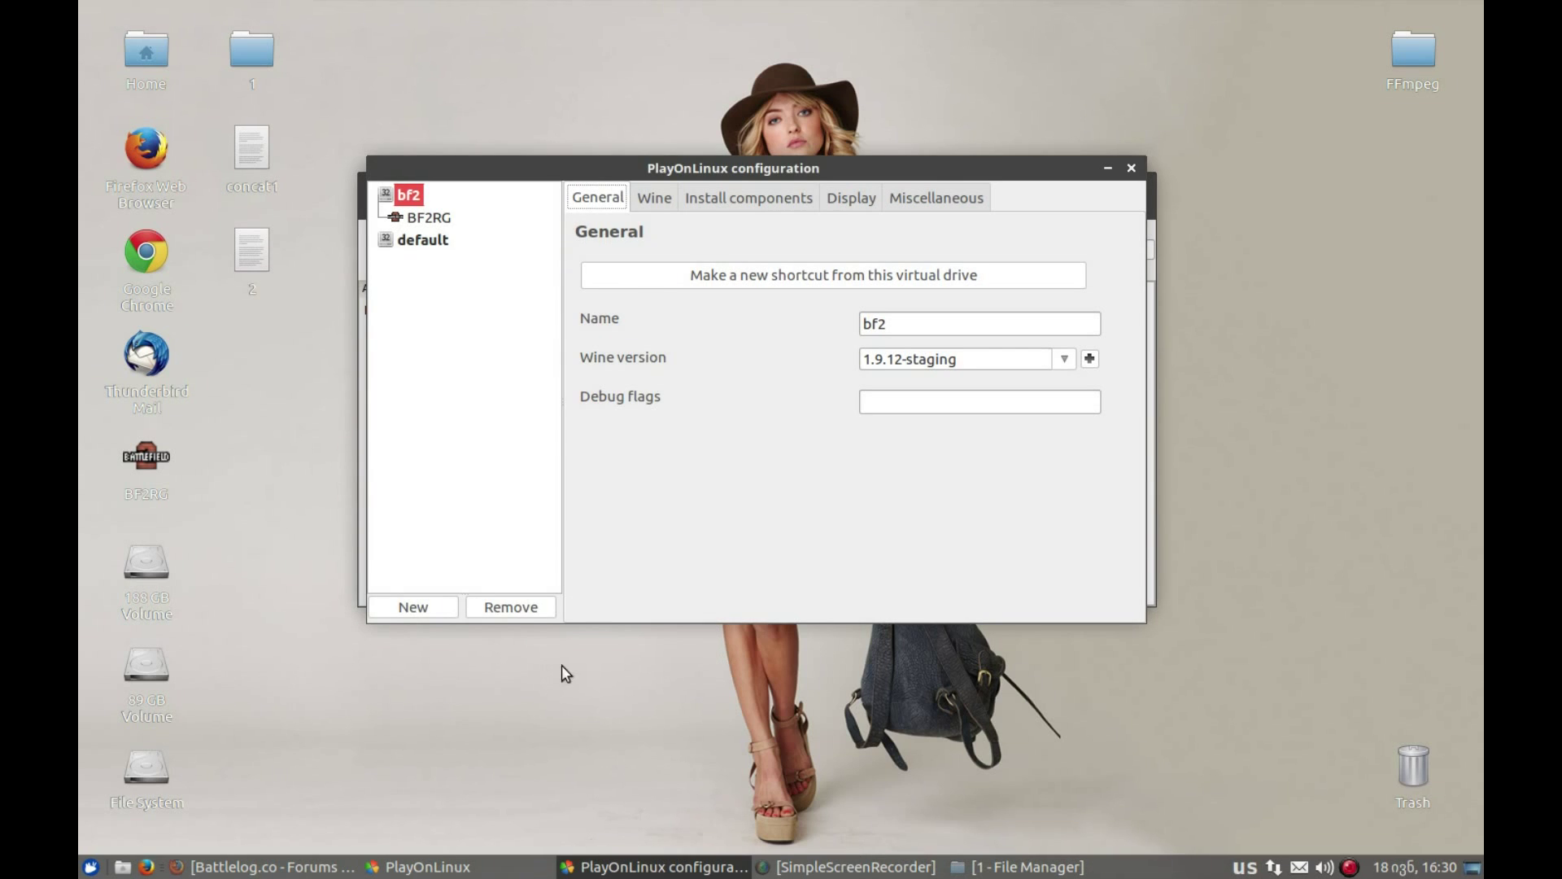
# In the bf2 drive's Wine configuration, enable virtual desktop emulation with a desktop size of 1280 x 720.
pyautogui.moveTo(722, 167); pyautogui.dragTo(824, 166)
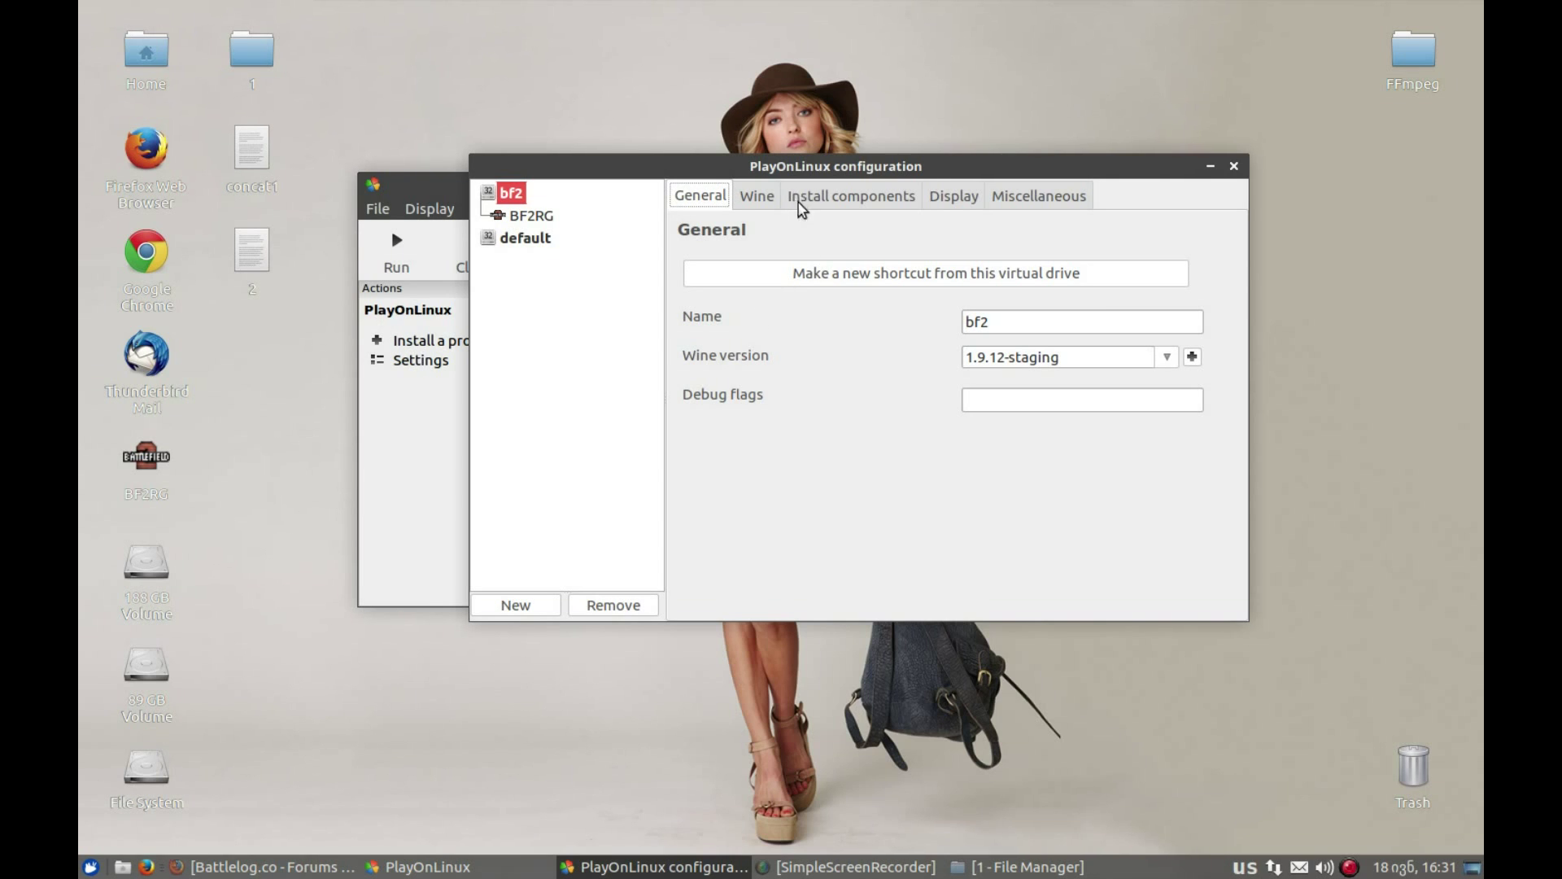
pyautogui.click(762, 200)
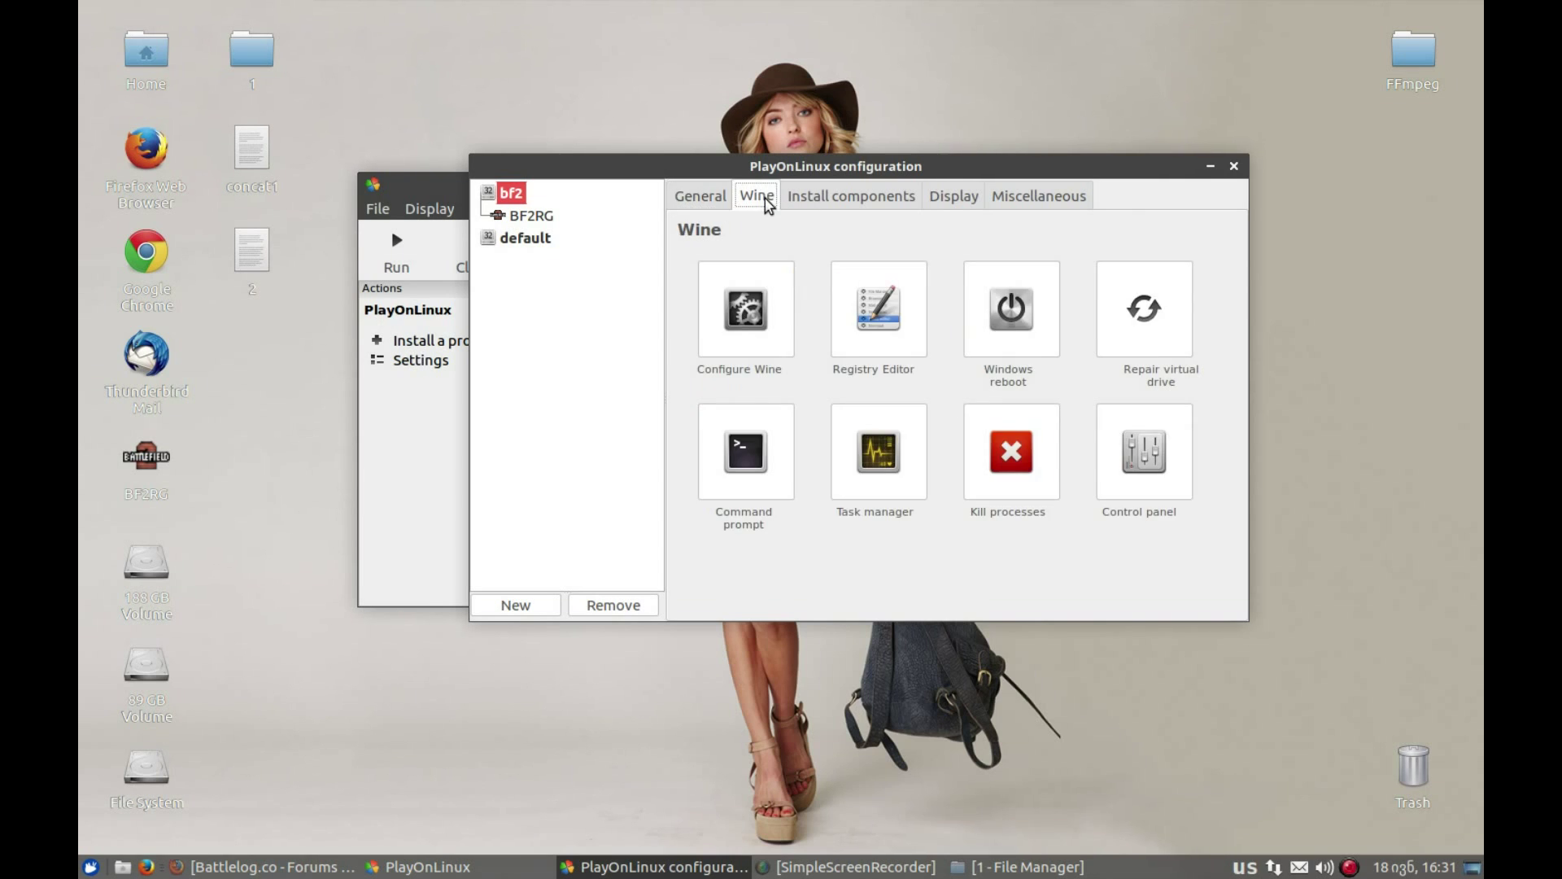
pyautogui.click(744, 313)
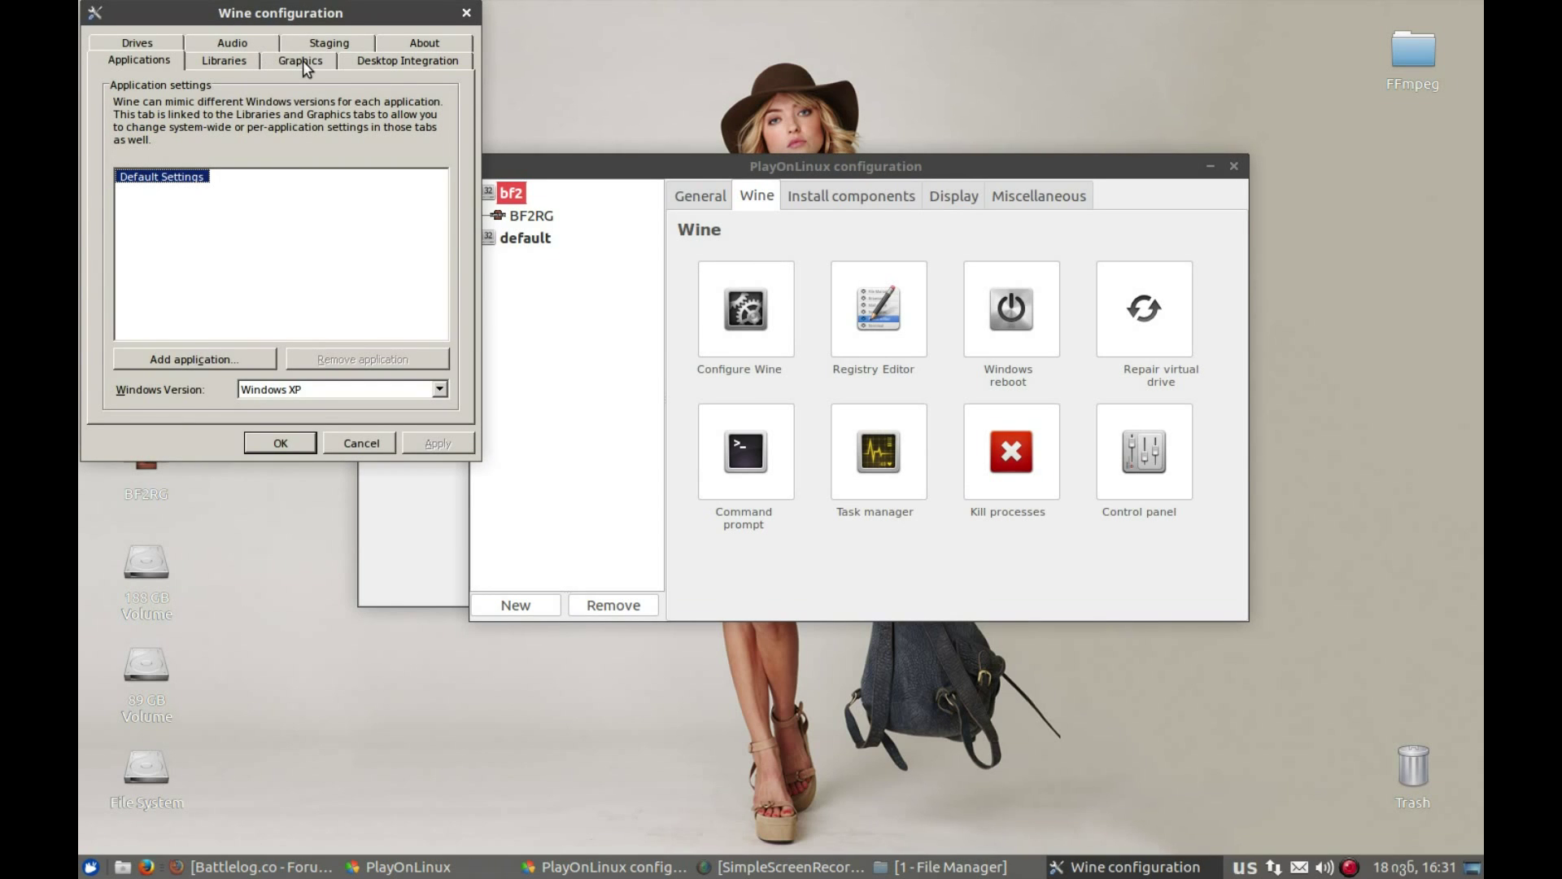
pyautogui.click(301, 61)
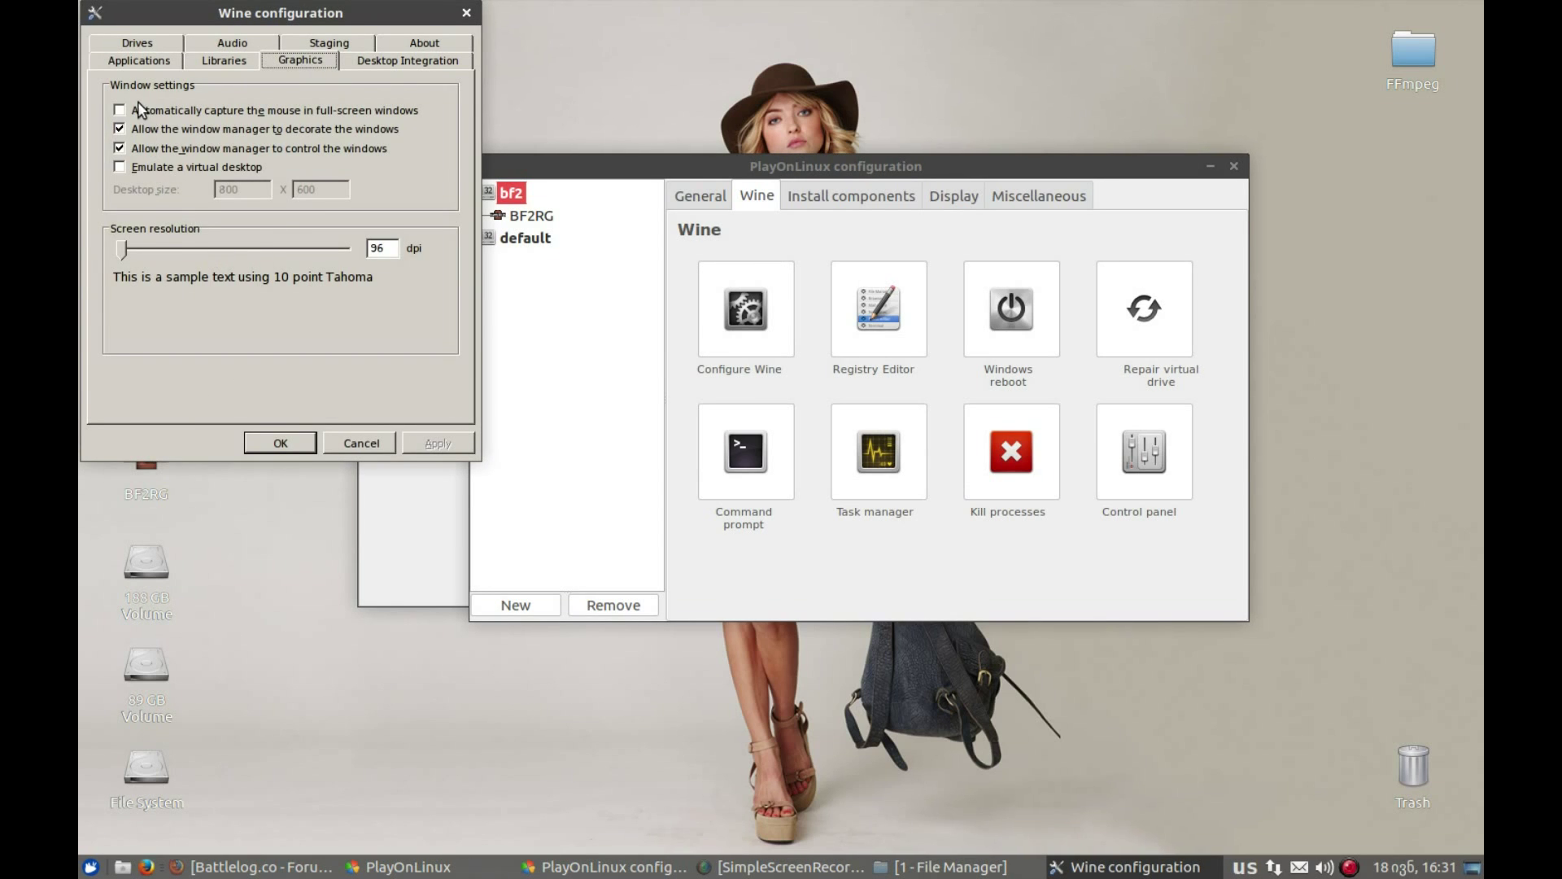
pyautogui.click(118, 166)
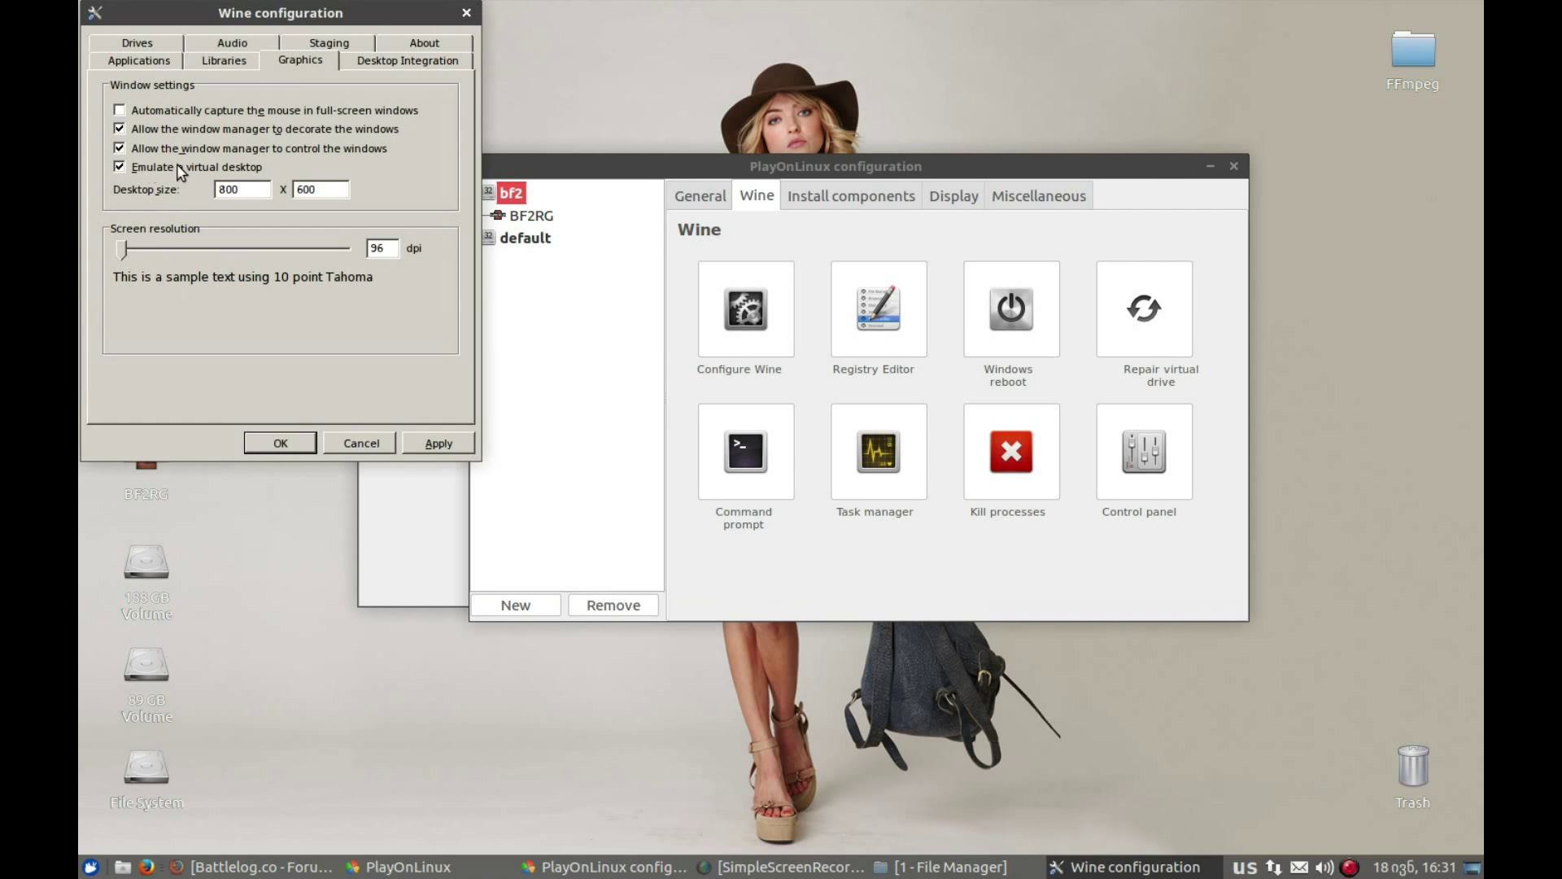
pyautogui.doubleClick(244, 188)
pyautogui.write('1280')
pyautogui.press('Tab')
pyautogui.write('720')
# Enable automatic mouse capture in full-screen windows, then apply and close the Wine configuration.
pyautogui.click(118, 110)
pyautogui.click(439, 442)
pyautogui.click(280, 442)
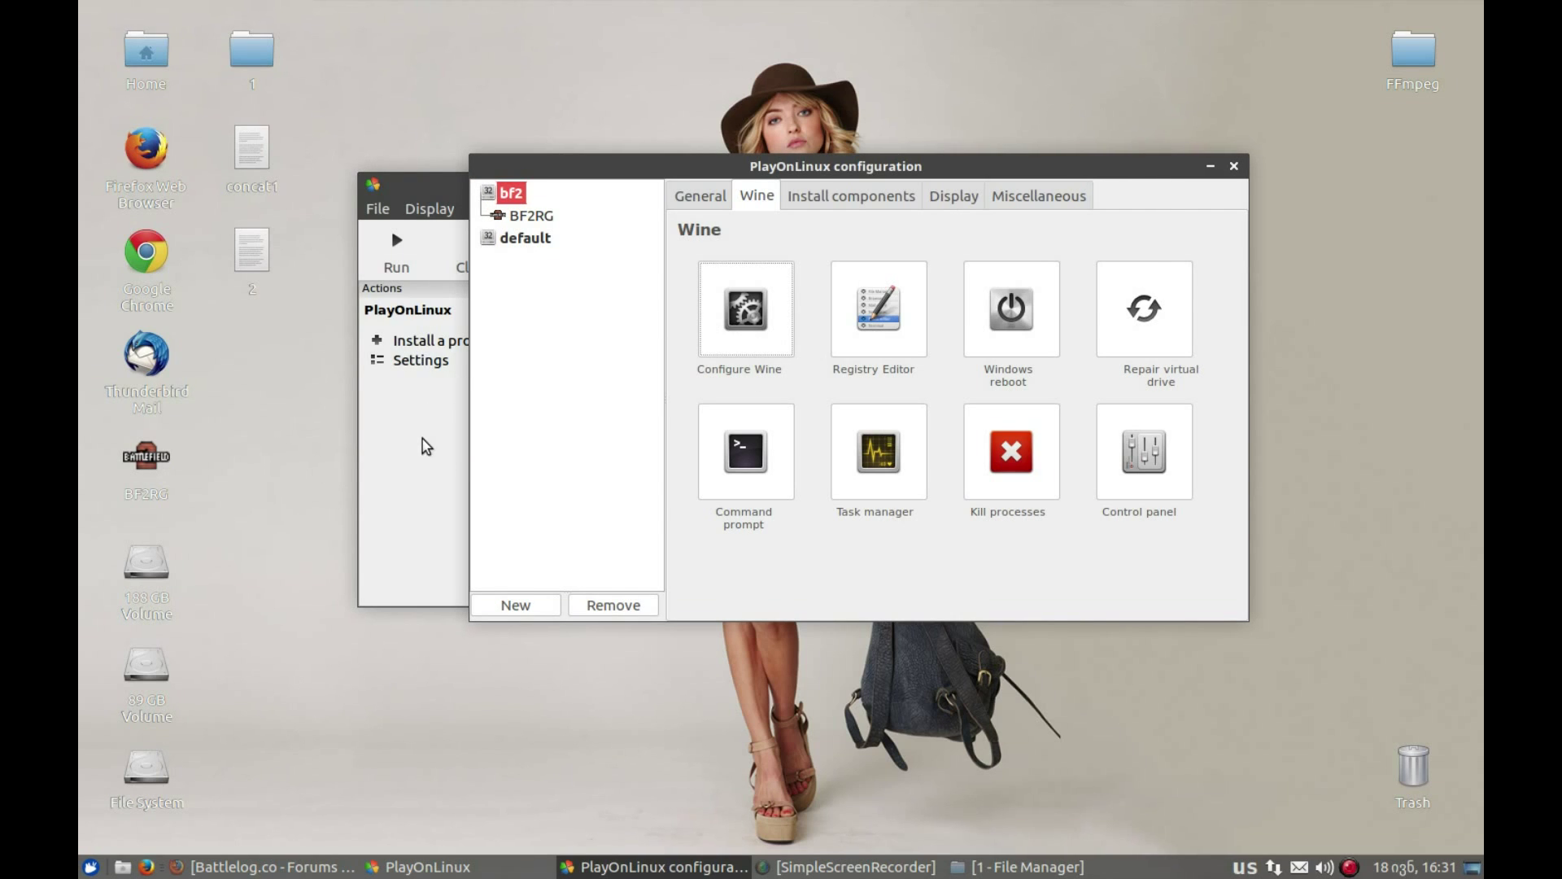
# Switch to Firefox and examine the Battlelog forum post's explanation of BF2RG.exe and BF2.exe-Backup.
pyautogui.click(447, 441)
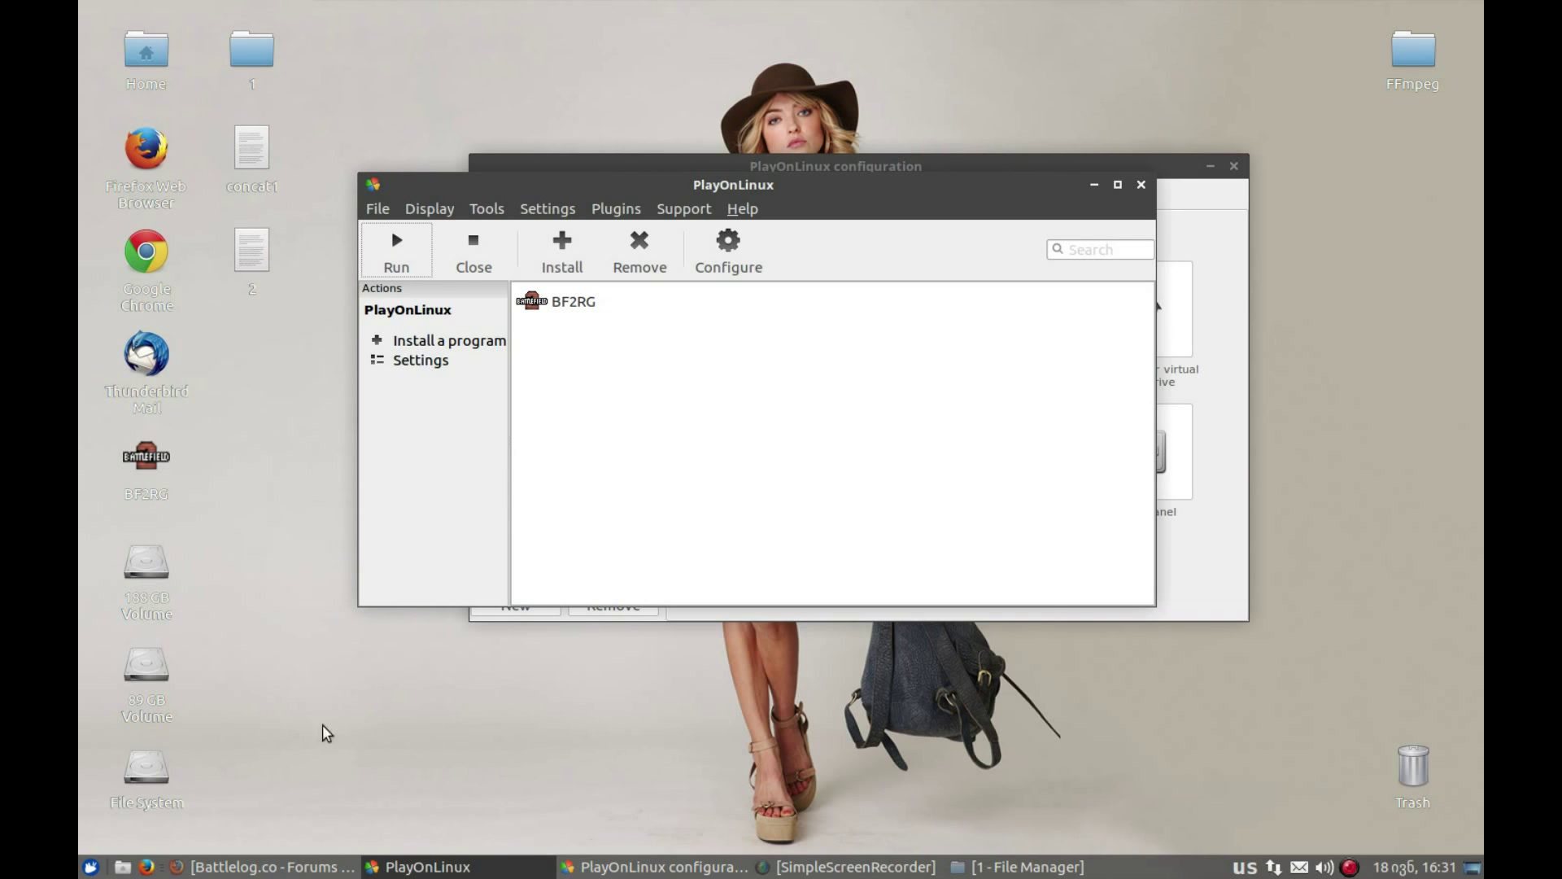
pyautogui.click(332, 860)
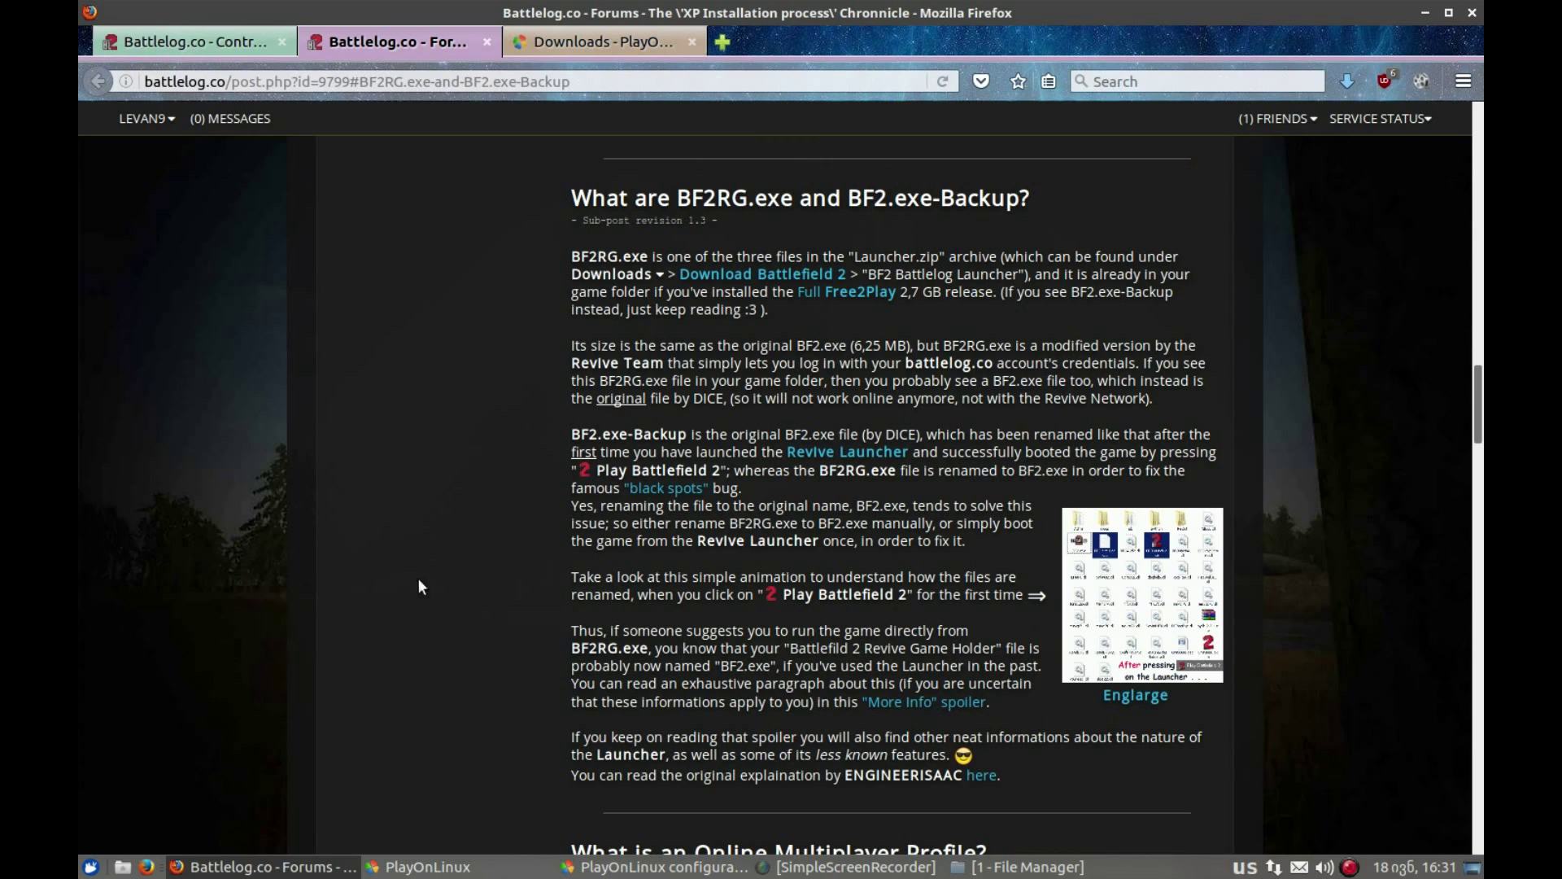
pyautogui.click(179, 41)
pyautogui.click(576, 44)
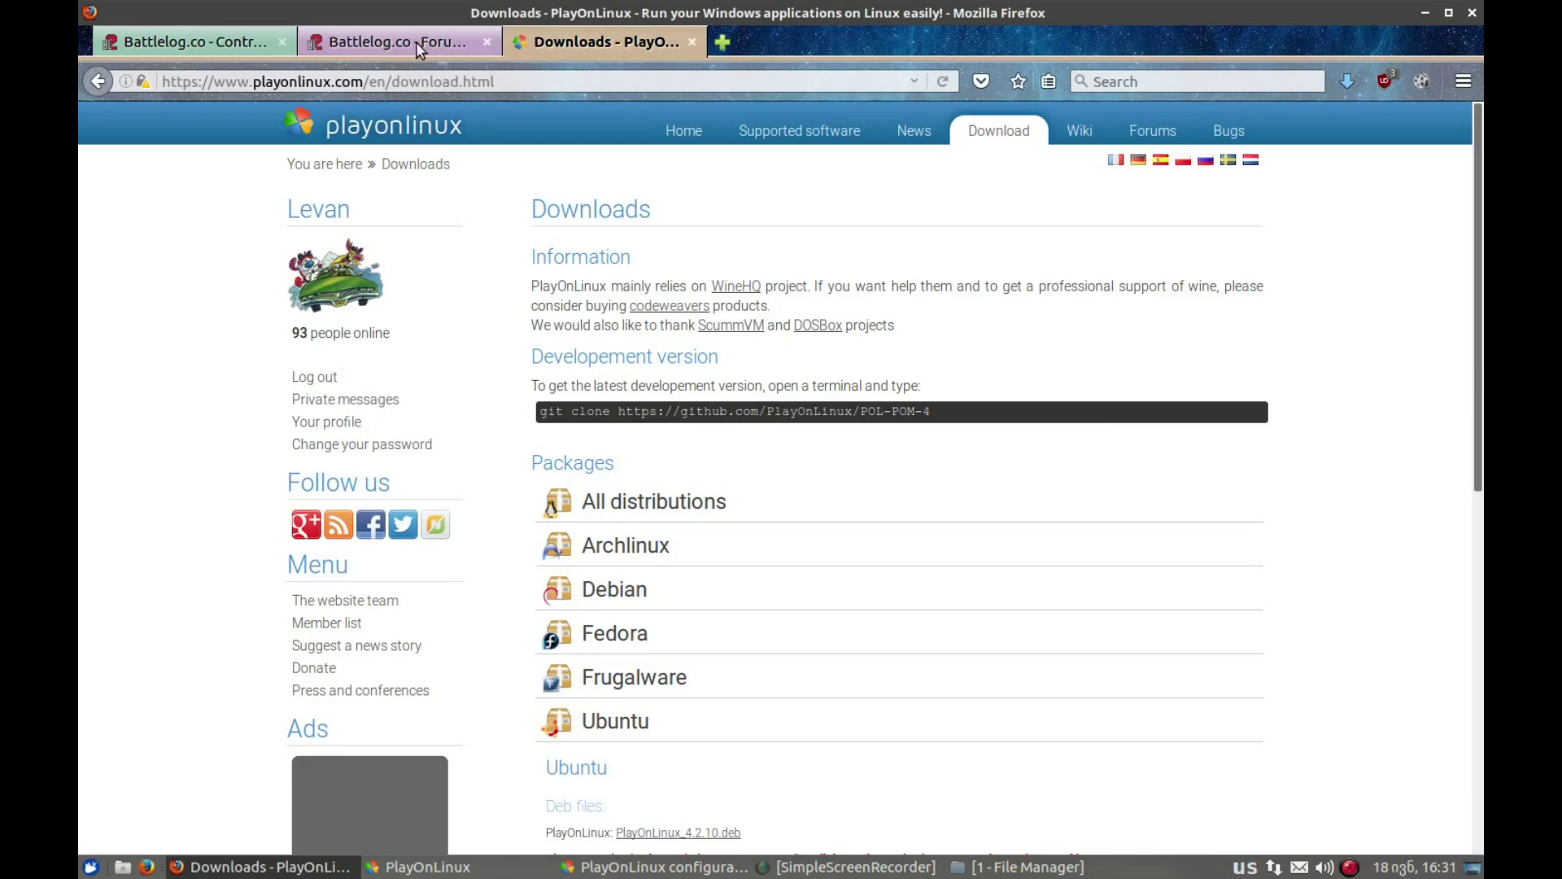
pyautogui.click(389, 41)
pyautogui.scroll(5, 405, 273)
pyautogui.scroll(-9, 405, 273)
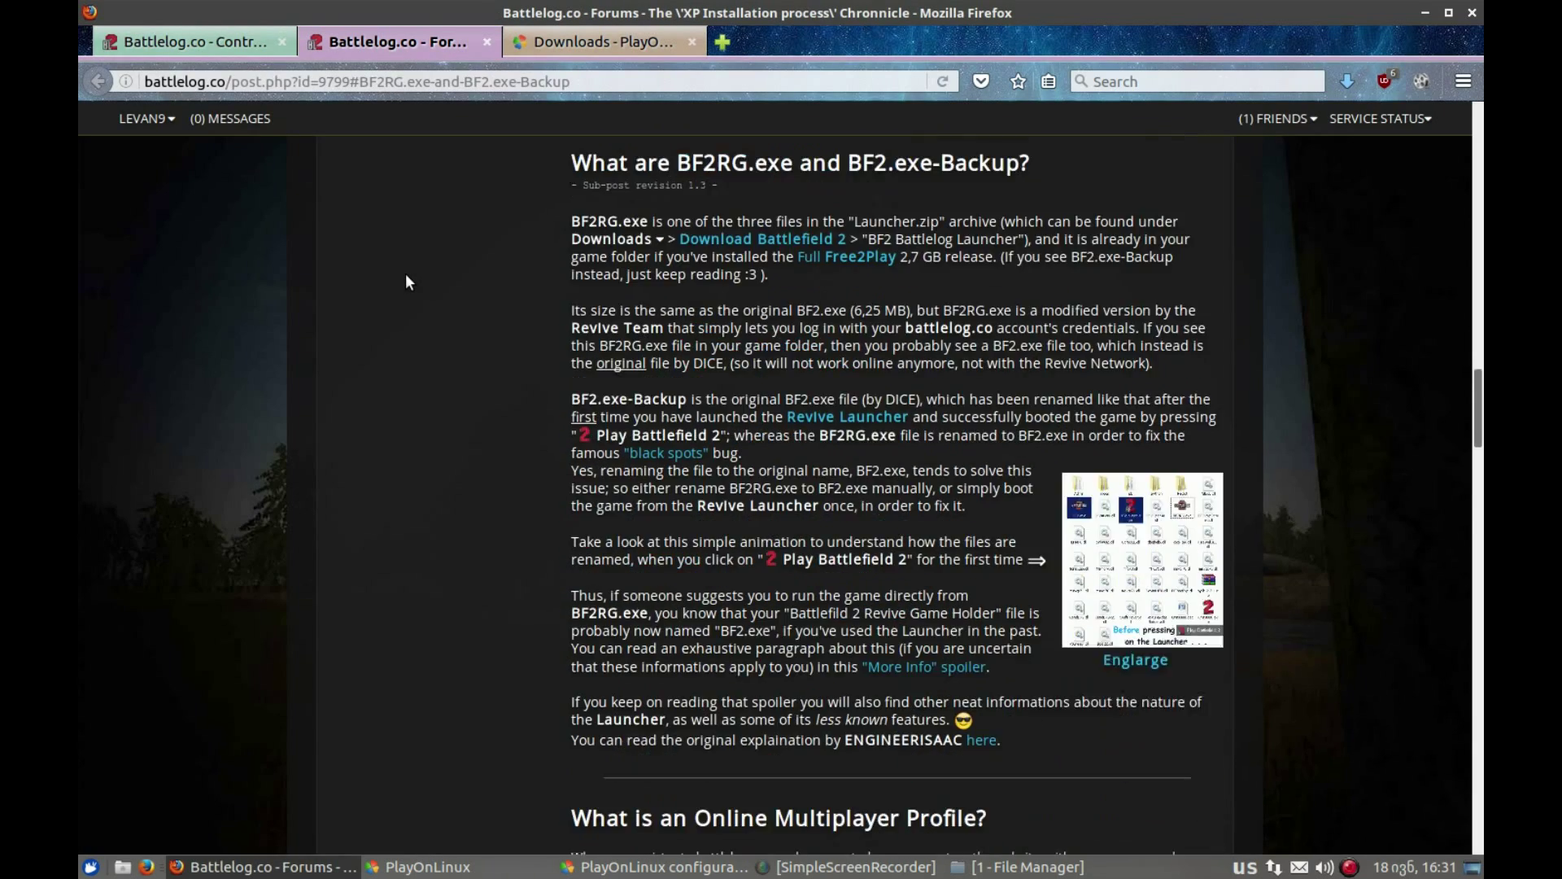
pyautogui.scroll(2, 405, 273)
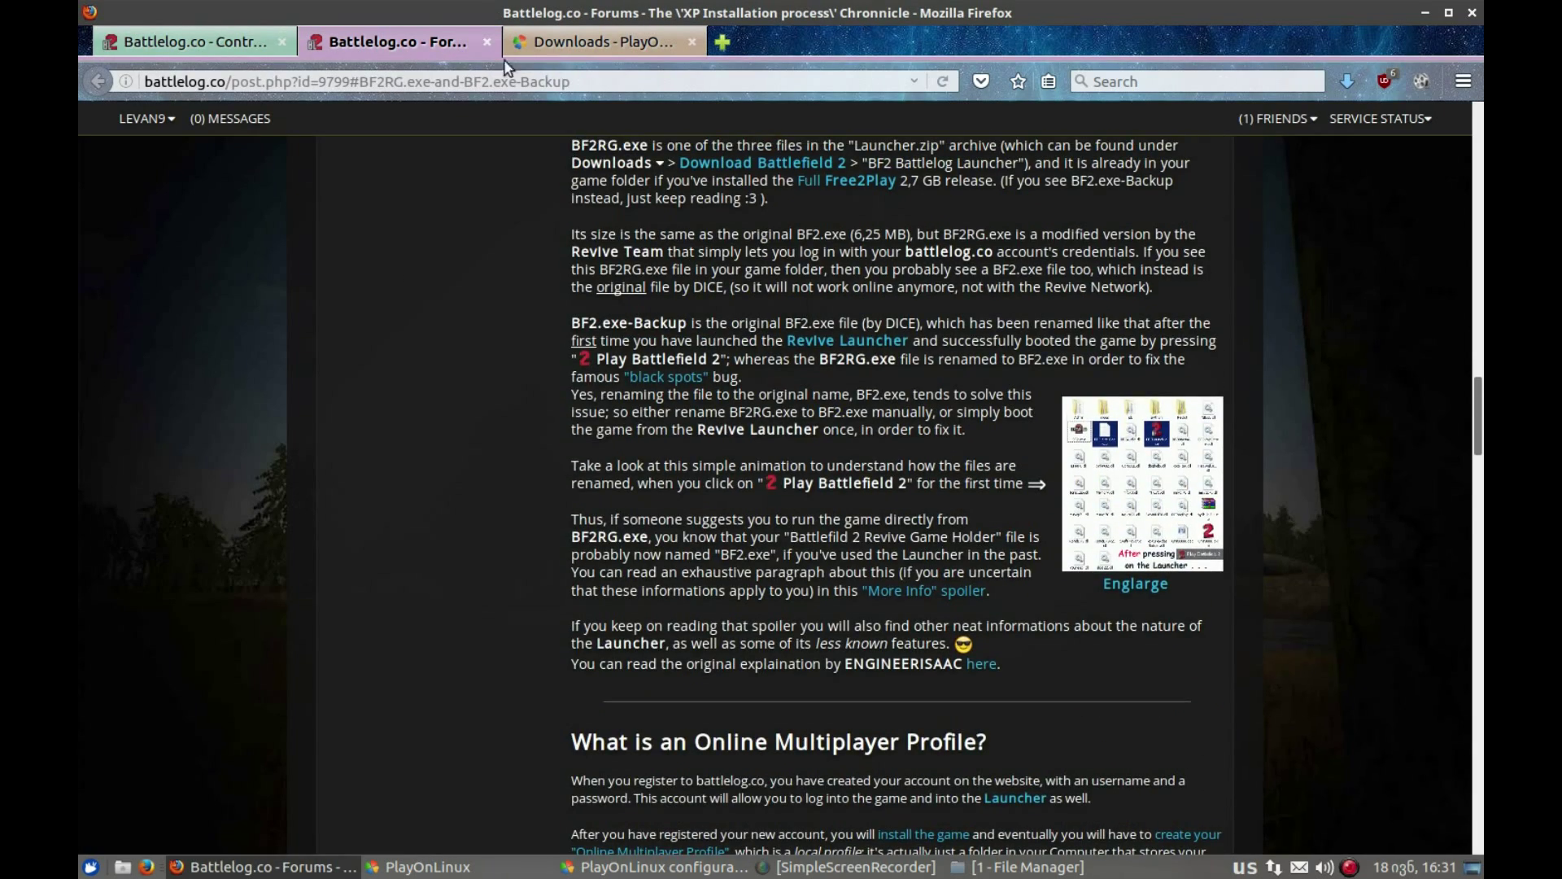
pyautogui.click(265, 44)
pyautogui.click(322, 41)
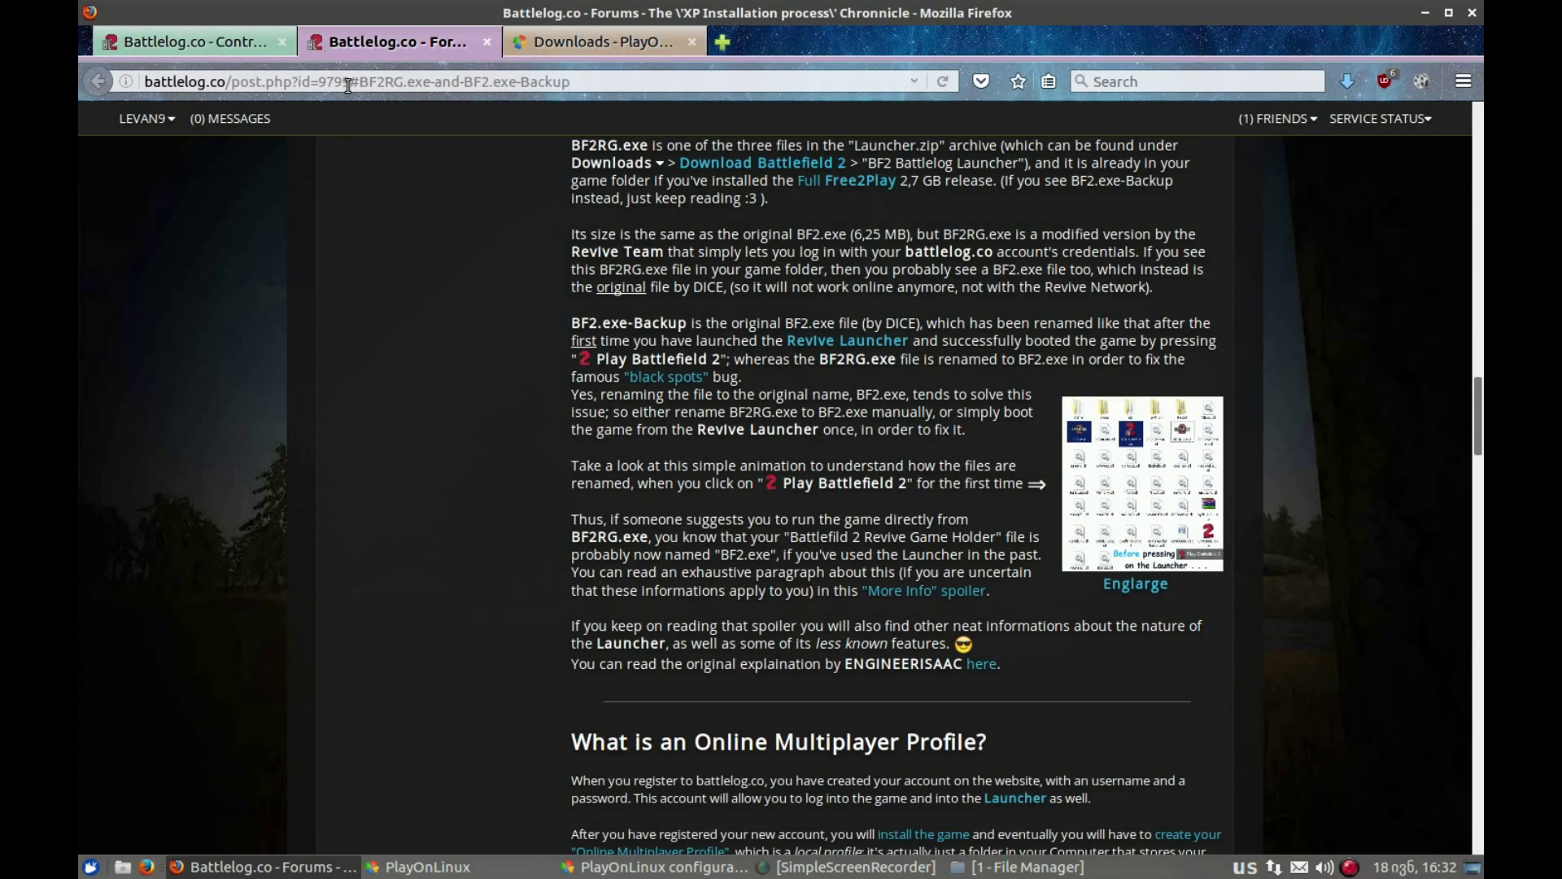
pyautogui.scroll(5, 405, 299)
pyautogui.scroll(-6, 405, 309)
pyautogui.click(1421, 13)
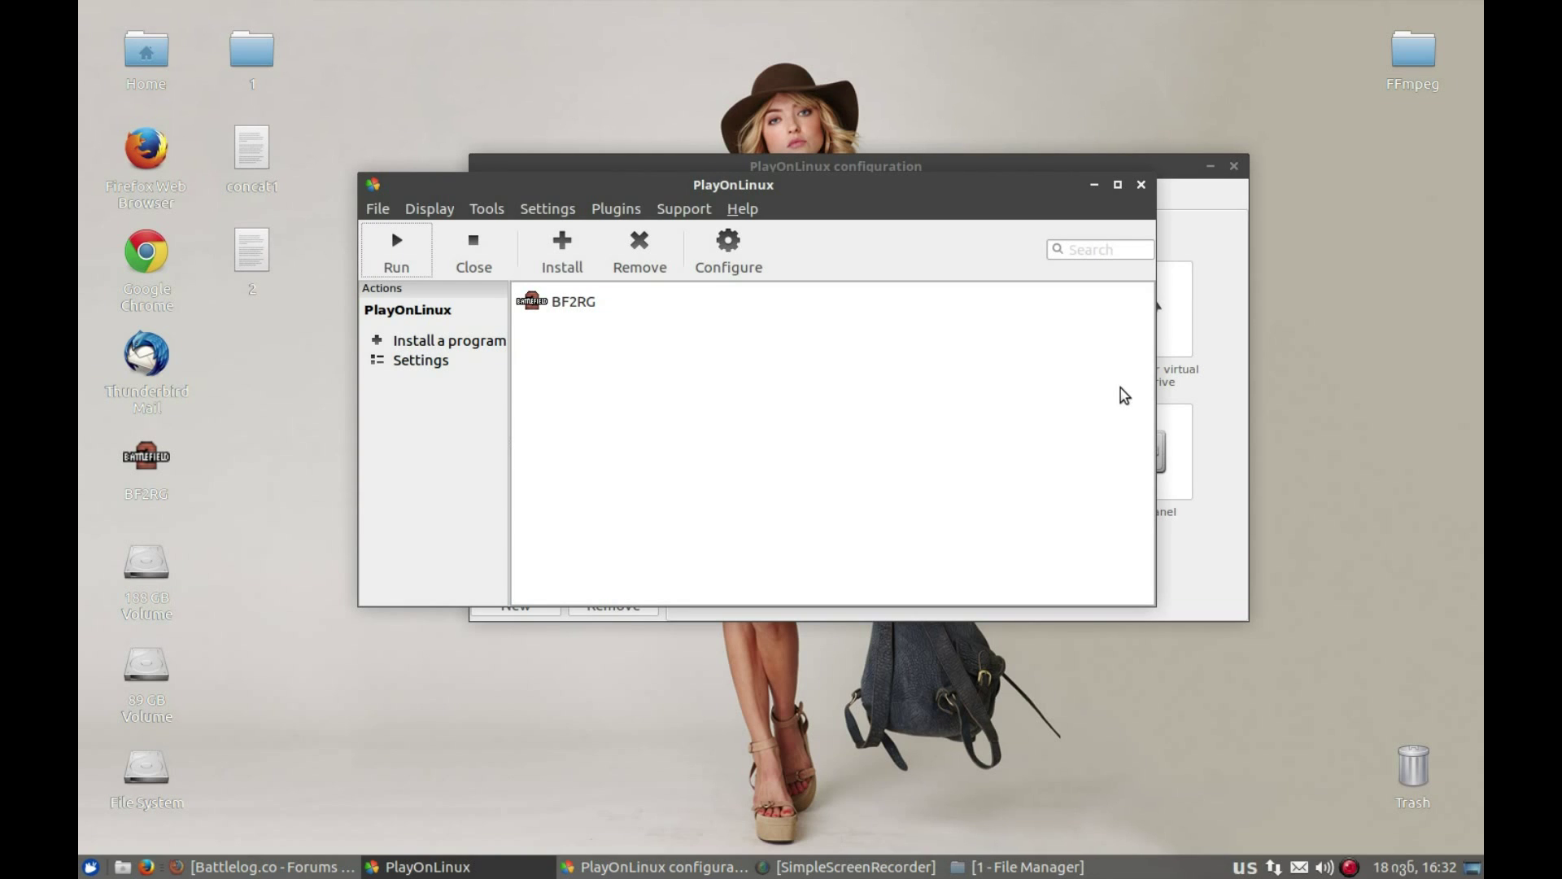
# Close the PlayOnLinux configuration and launch the BF2RG shortcut, moving its Wine desktop window away from the screen edge.
pyautogui.click(566, 313)
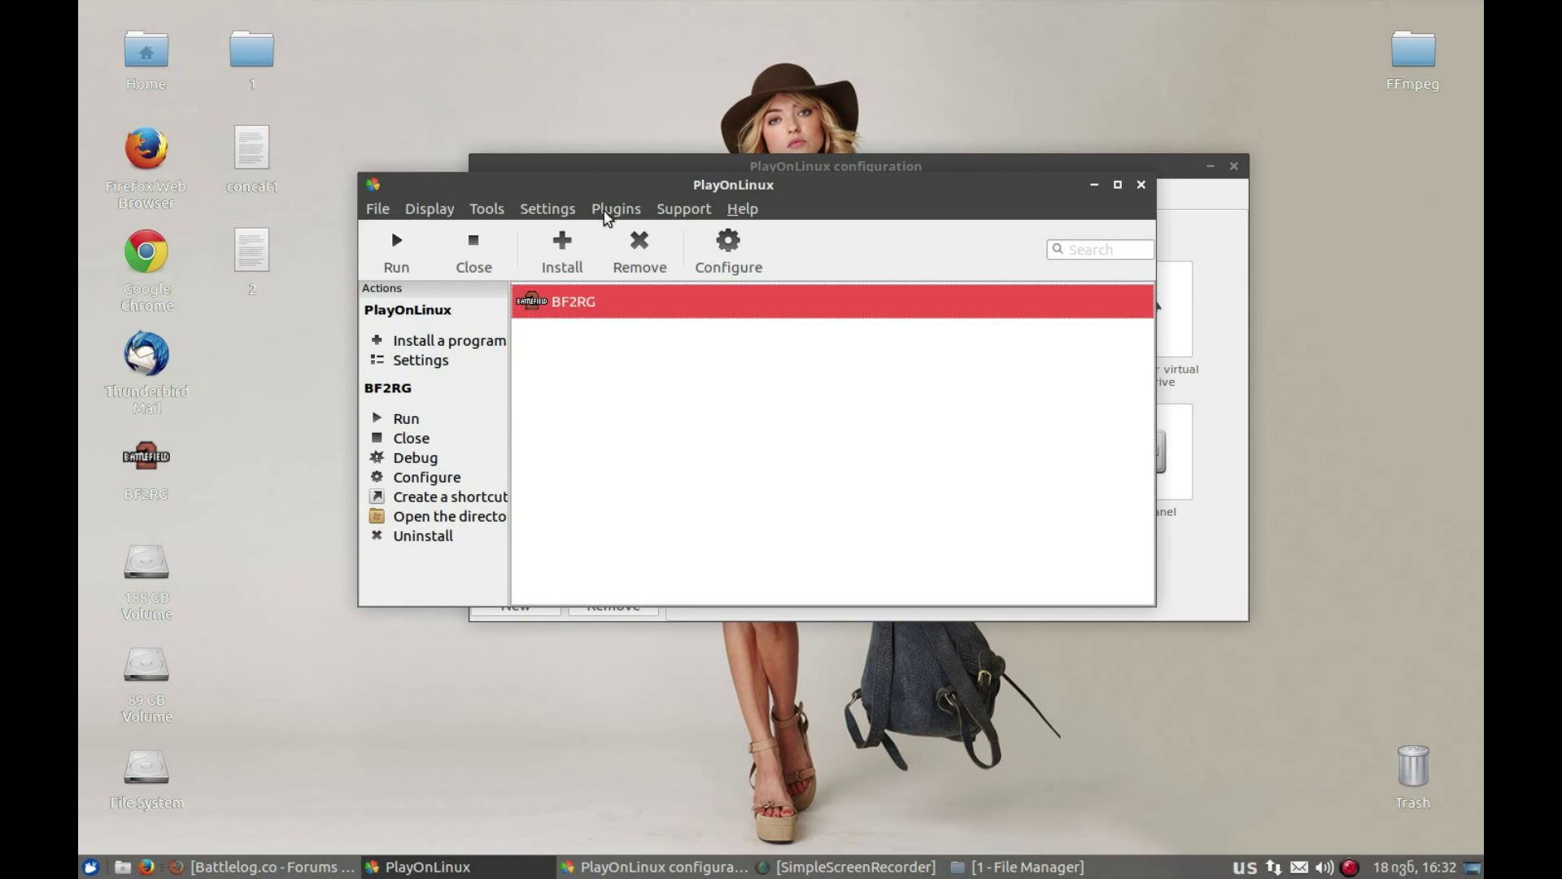
pyautogui.click(1238, 226)
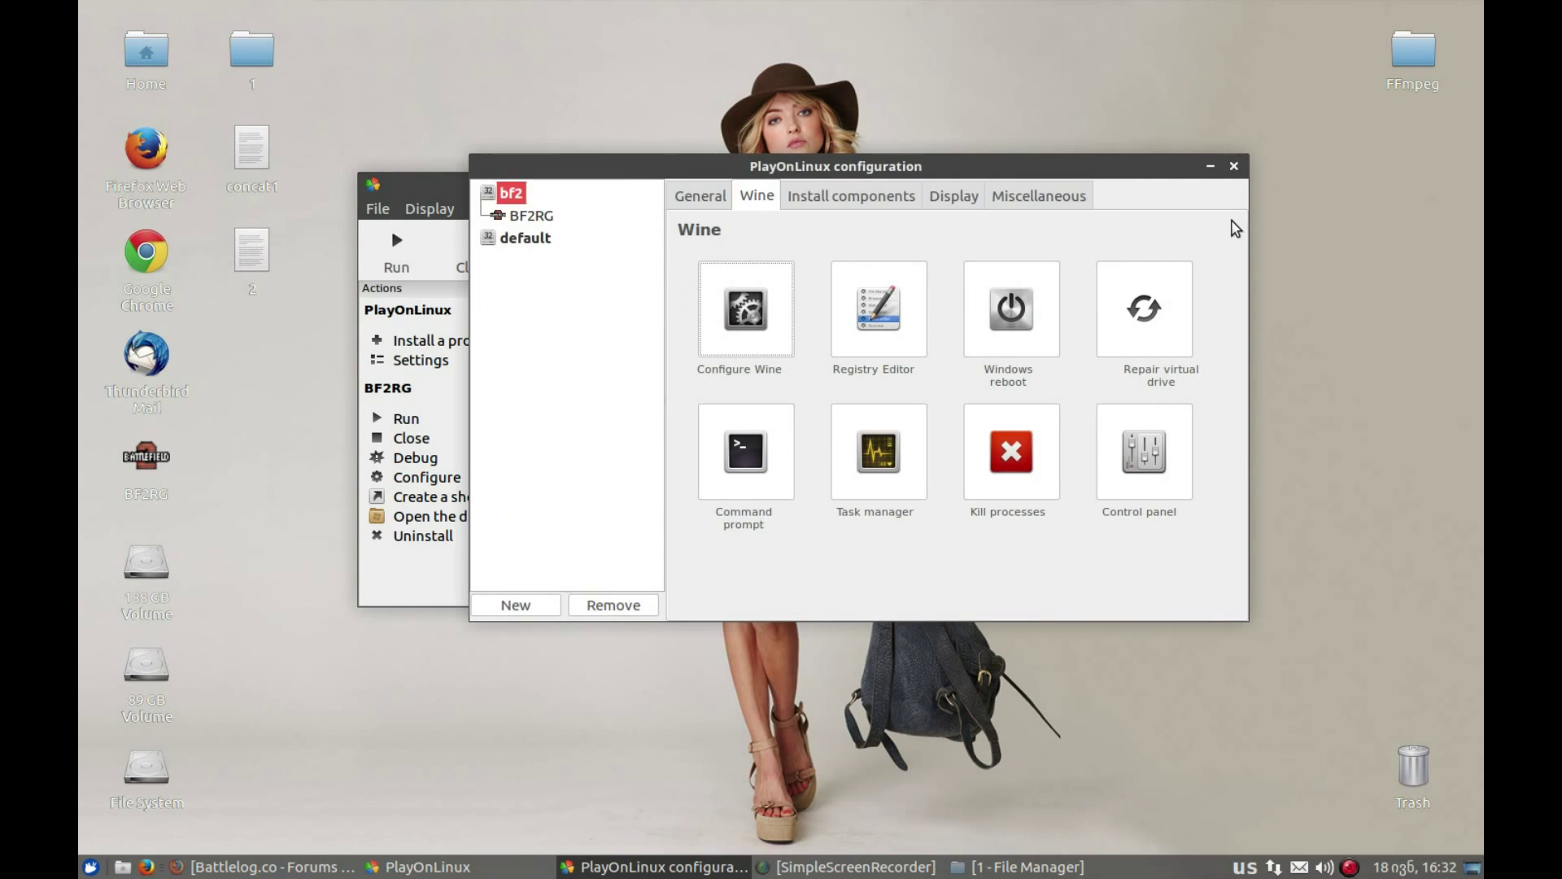
pyautogui.click(1234, 165)
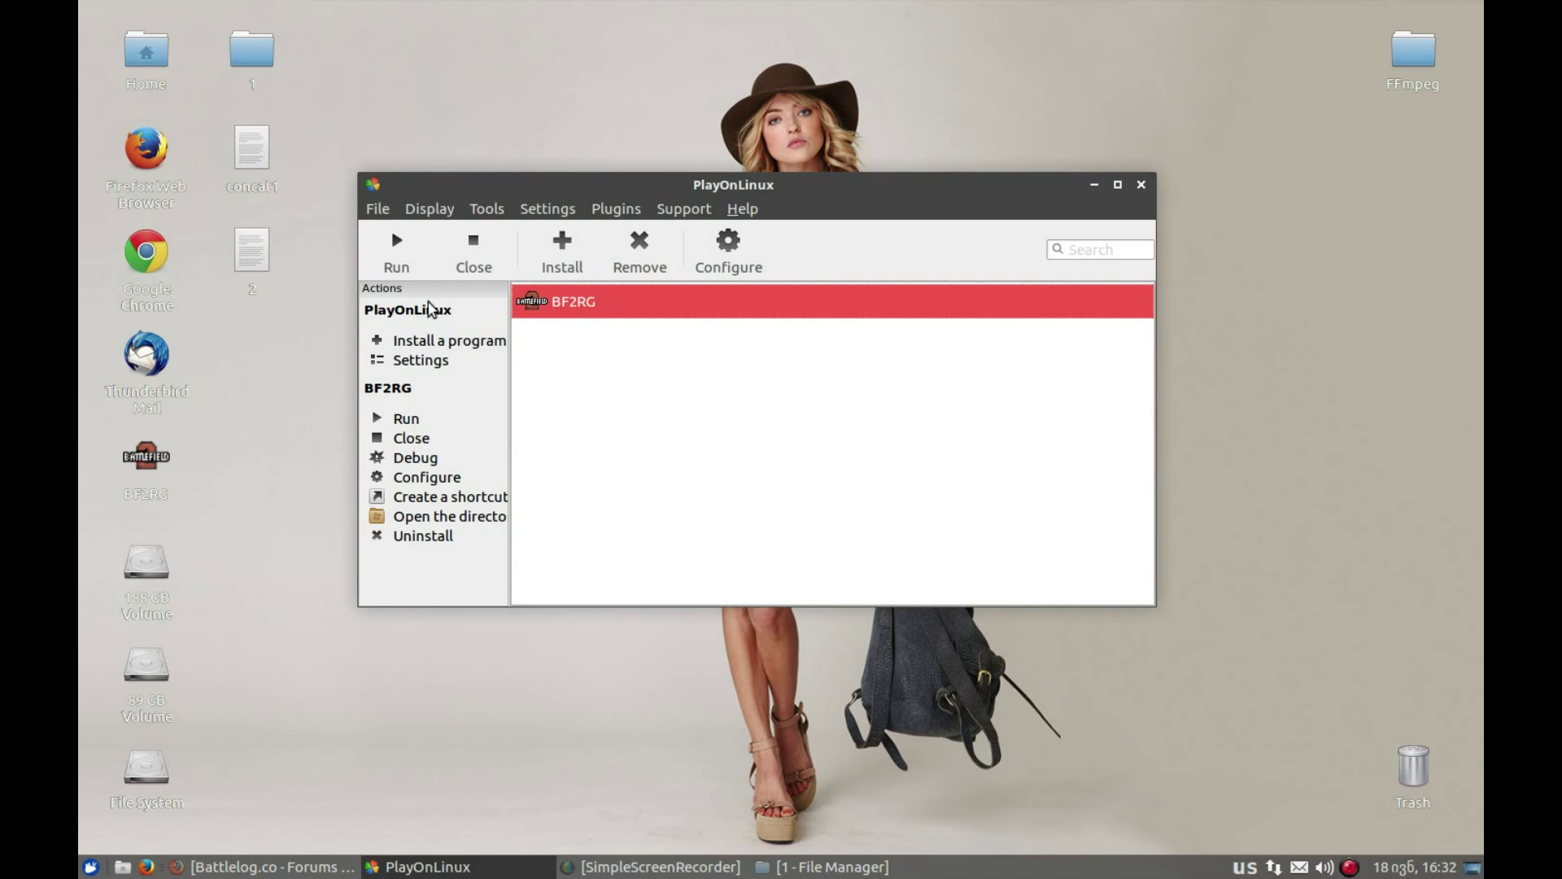
pyautogui.doubleClick(522, 291)
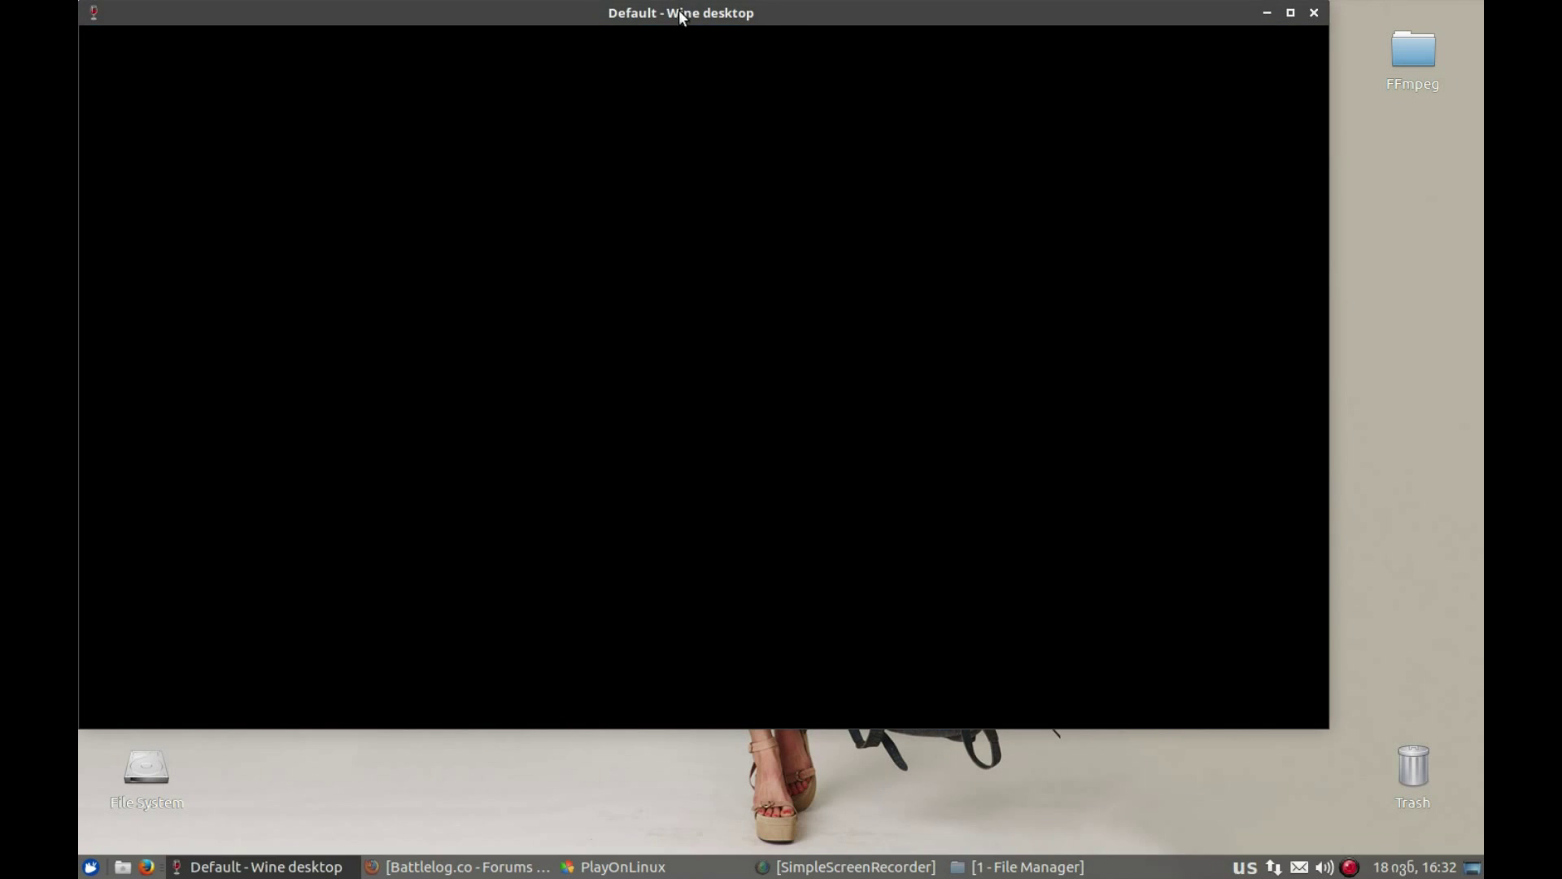
pyautogui.moveTo(682, 17); pyautogui.dragTo(778, 47)
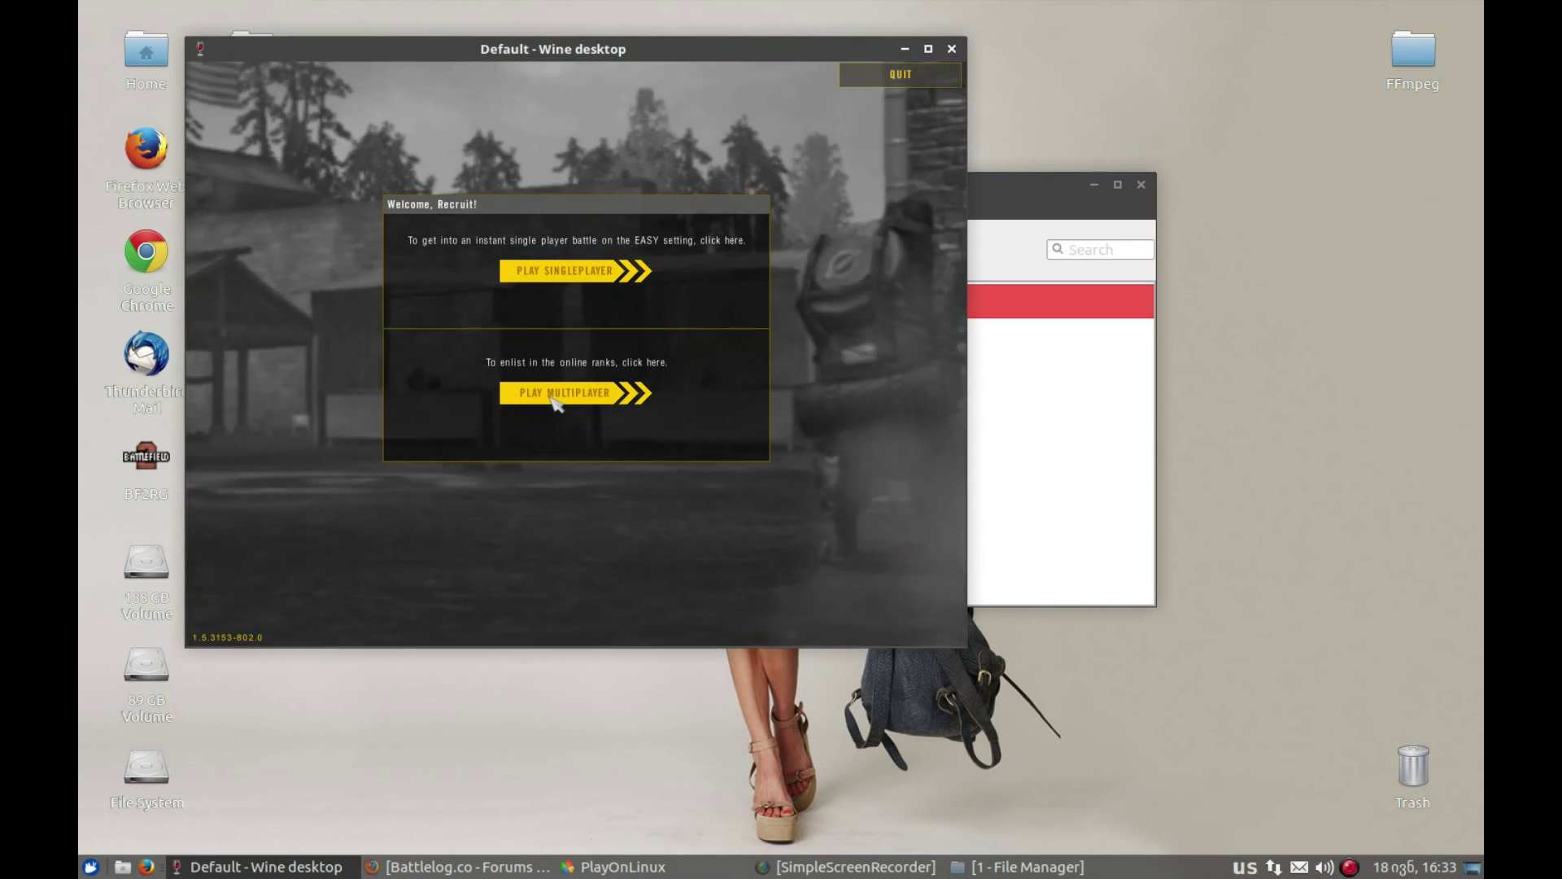
# Enter multiplayer and retrieve the existing account by nickname, filling in the nickname and account password with Remember Password enabled.
pyautogui.click(560, 394)
pyautogui.click(651, 450)
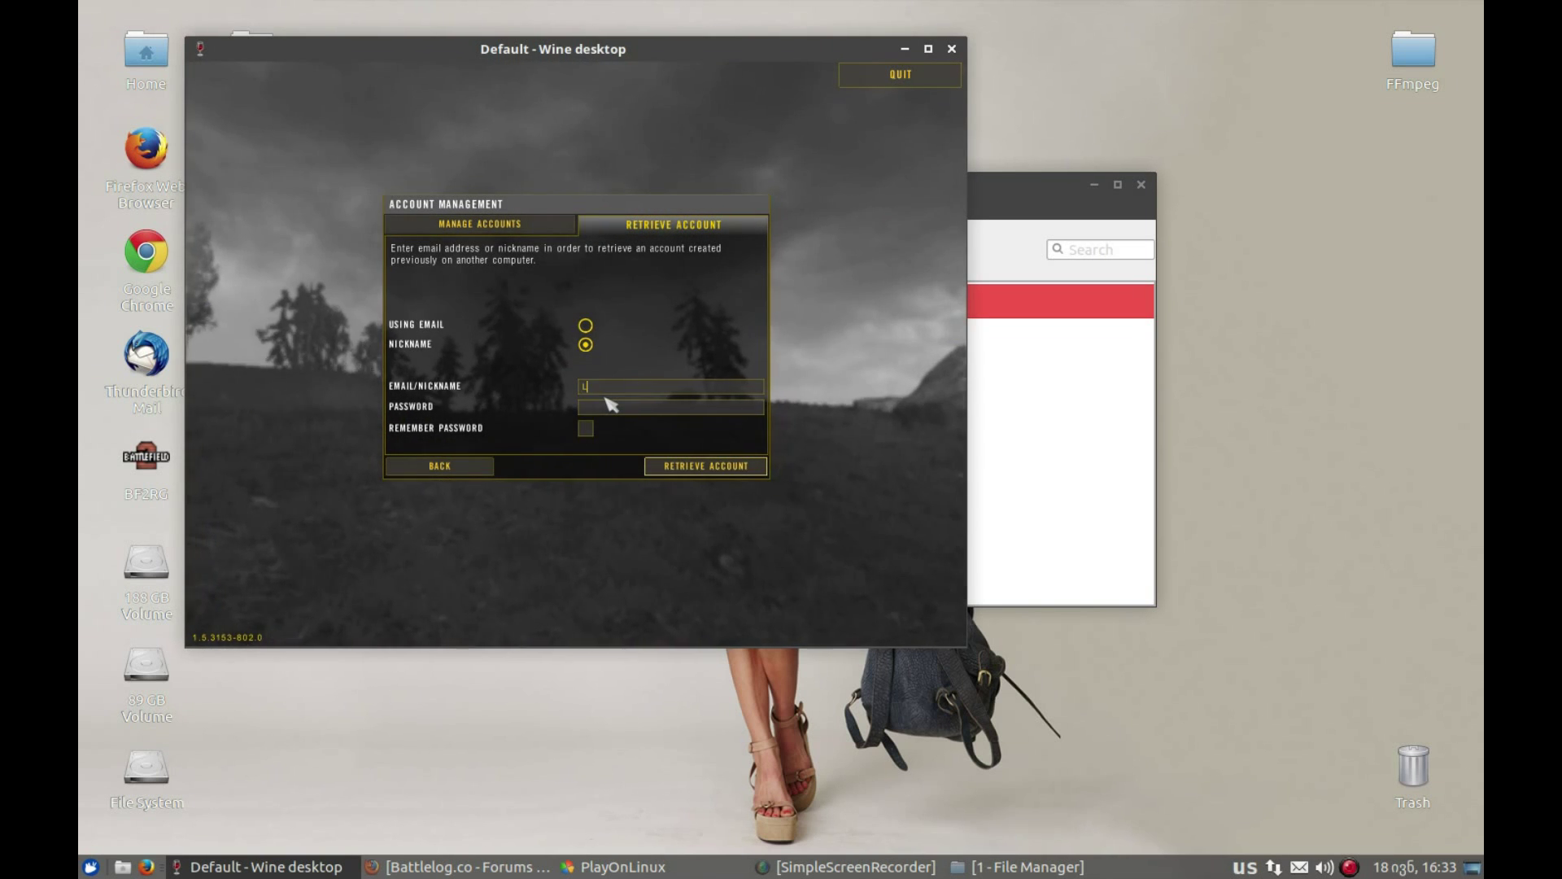
pyautogui.write('evan9')
pyautogui.press('Tab')
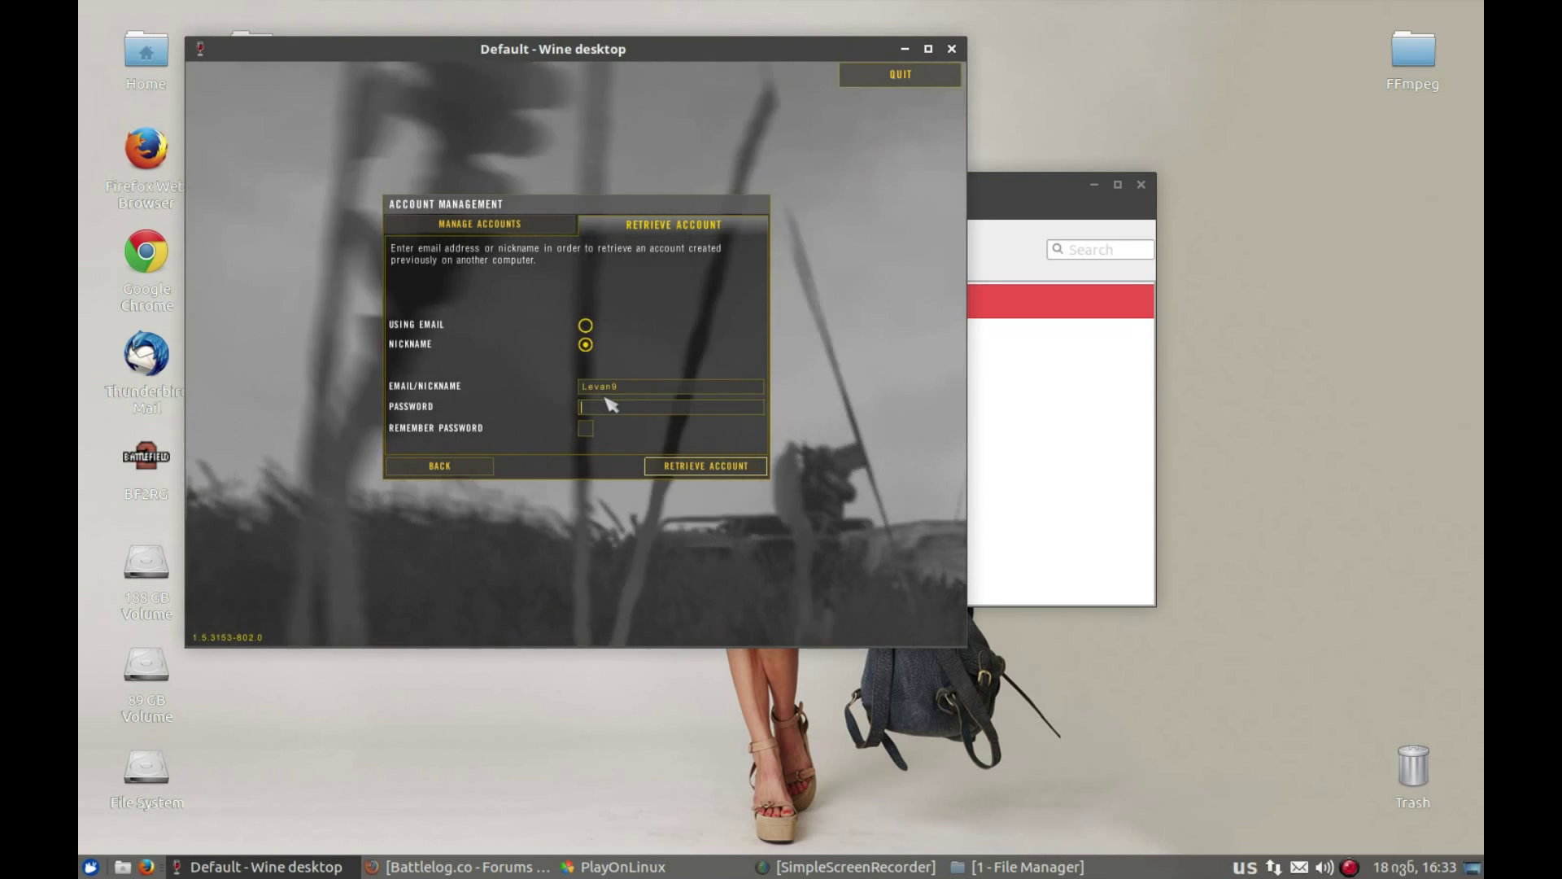
pyautogui.write('******')
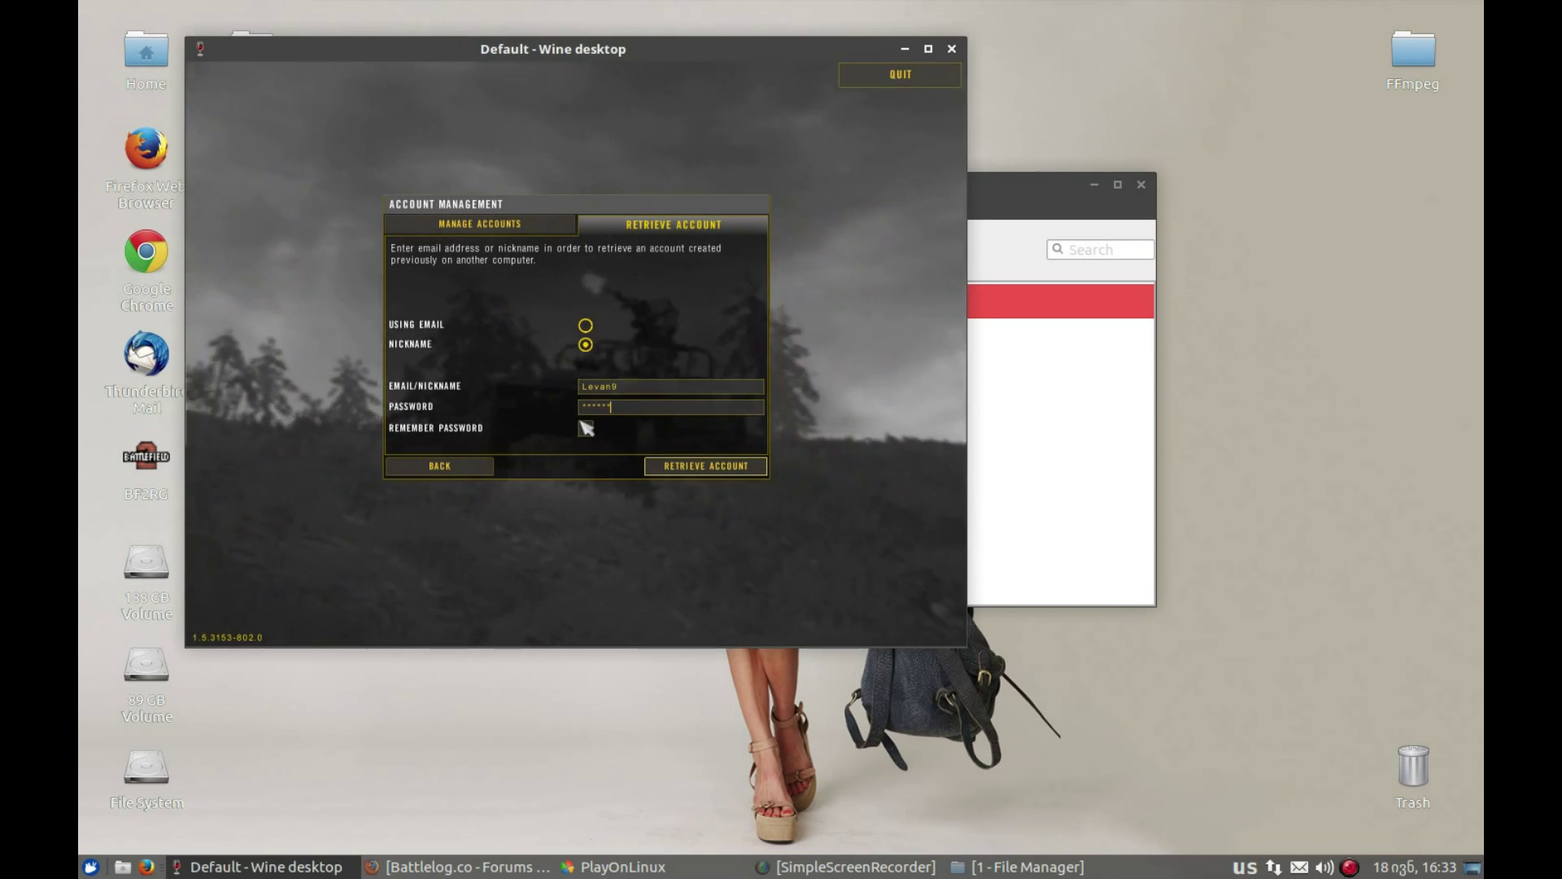
pyautogui.click(586, 428)
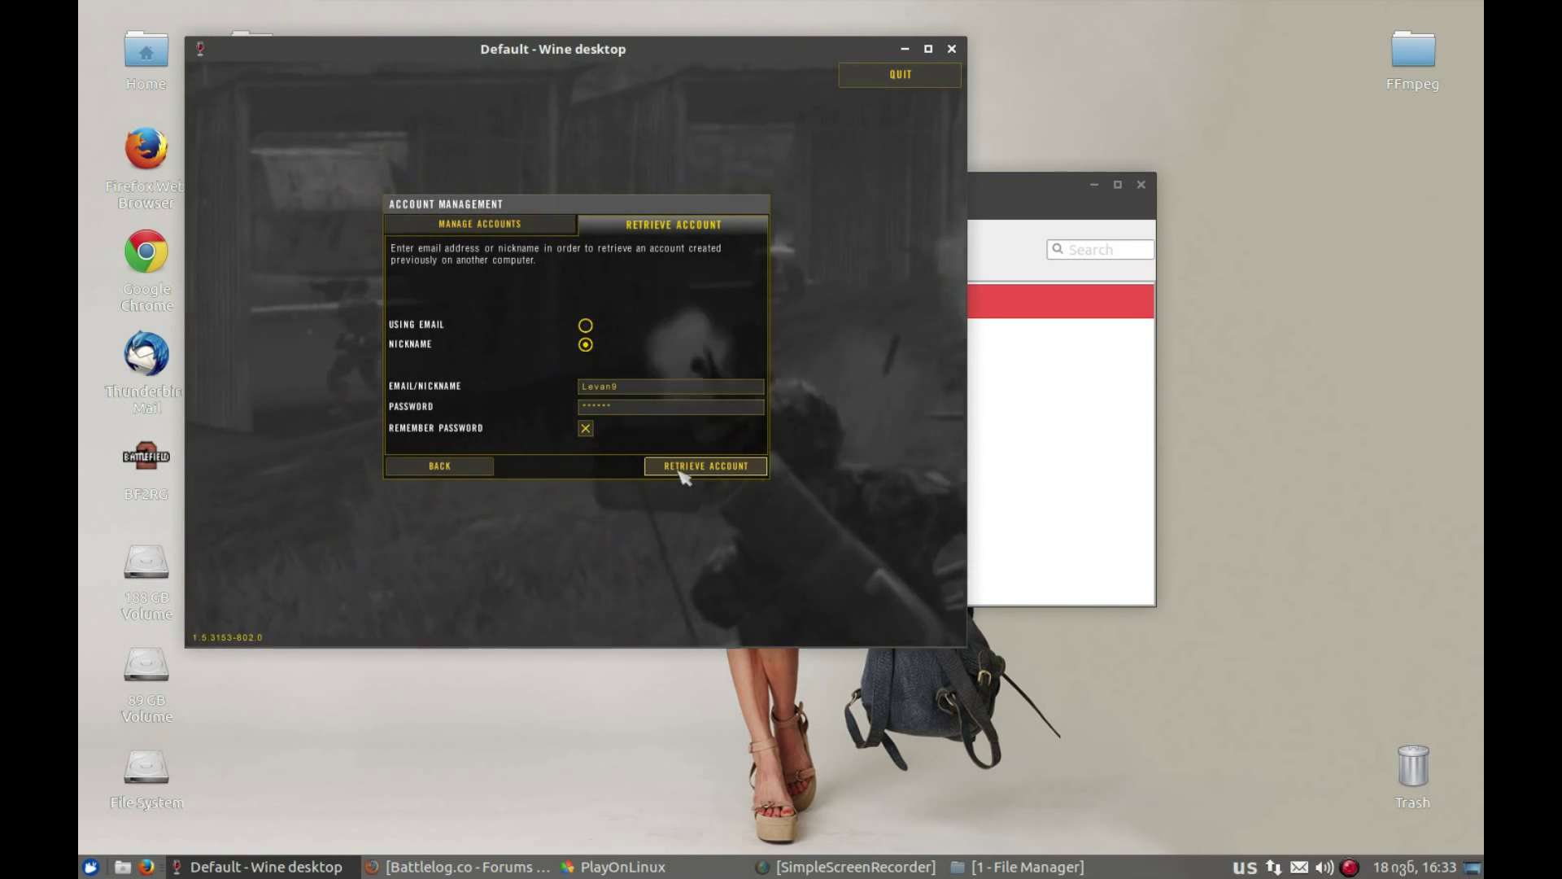
pyautogui.click(680, 470)
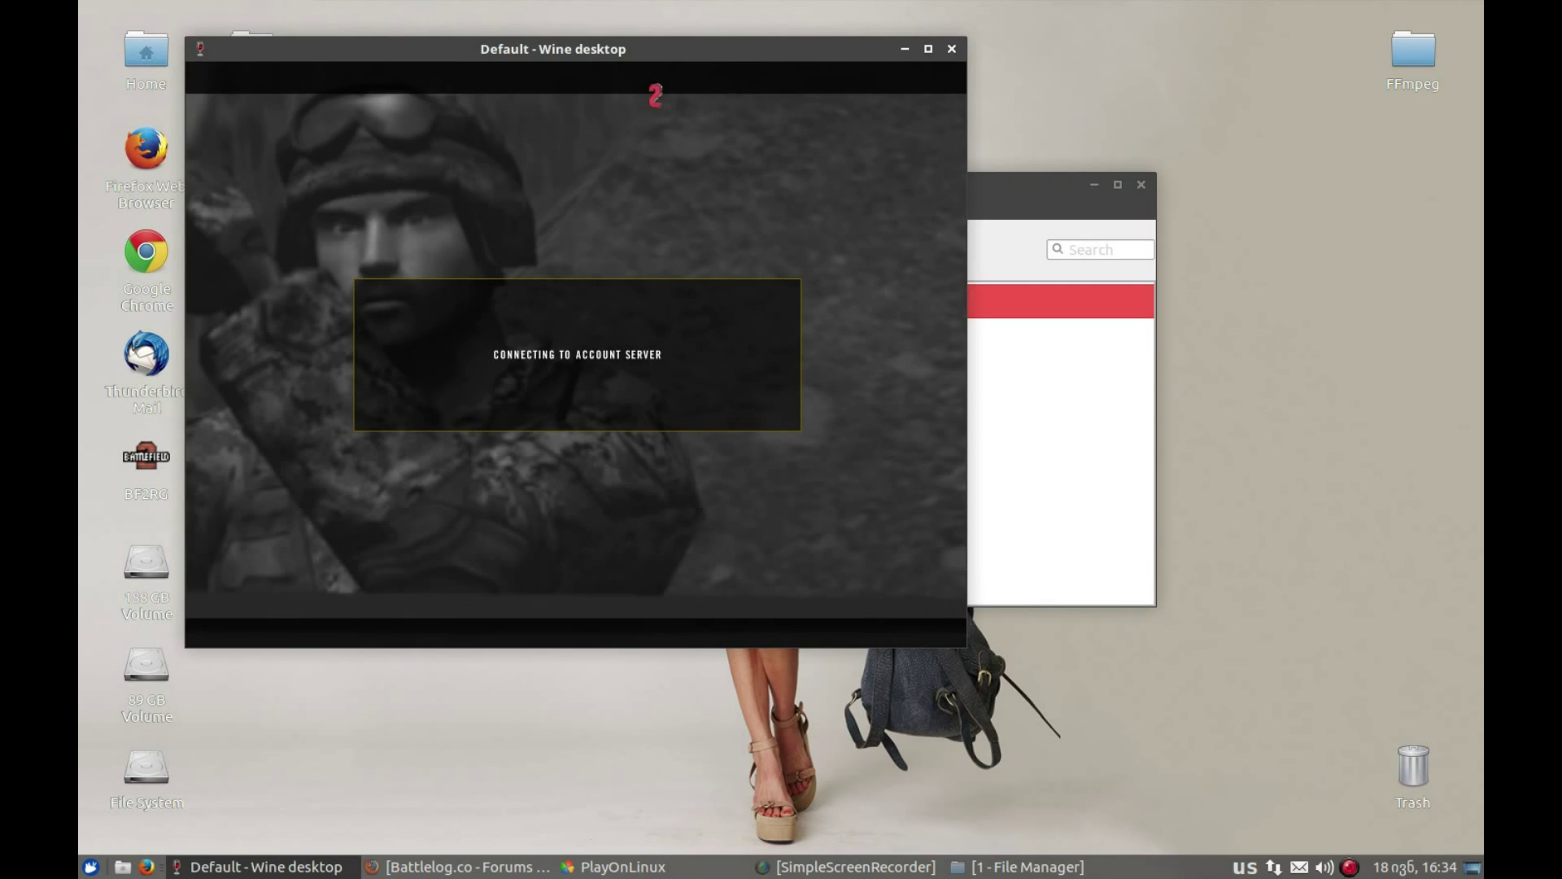
# Switch to PlayOnLinux and kill the processes of the bf2 virtual drive, closing its configuration.
pyautogui.hotkey('alt', 'Tab')
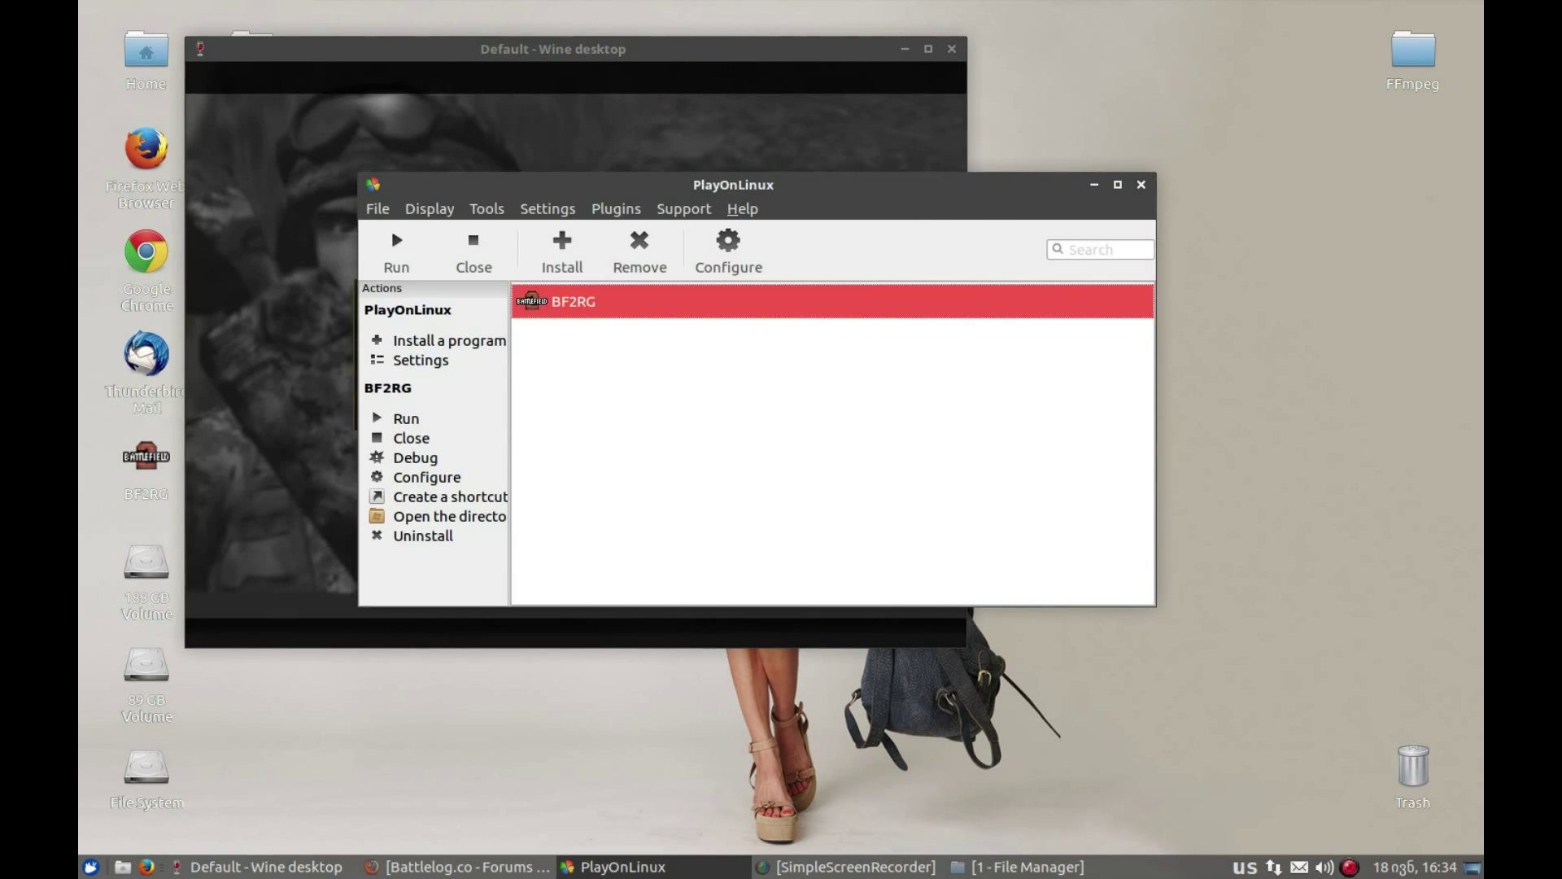
pyautogui.hotkey('alt', 'Tab')
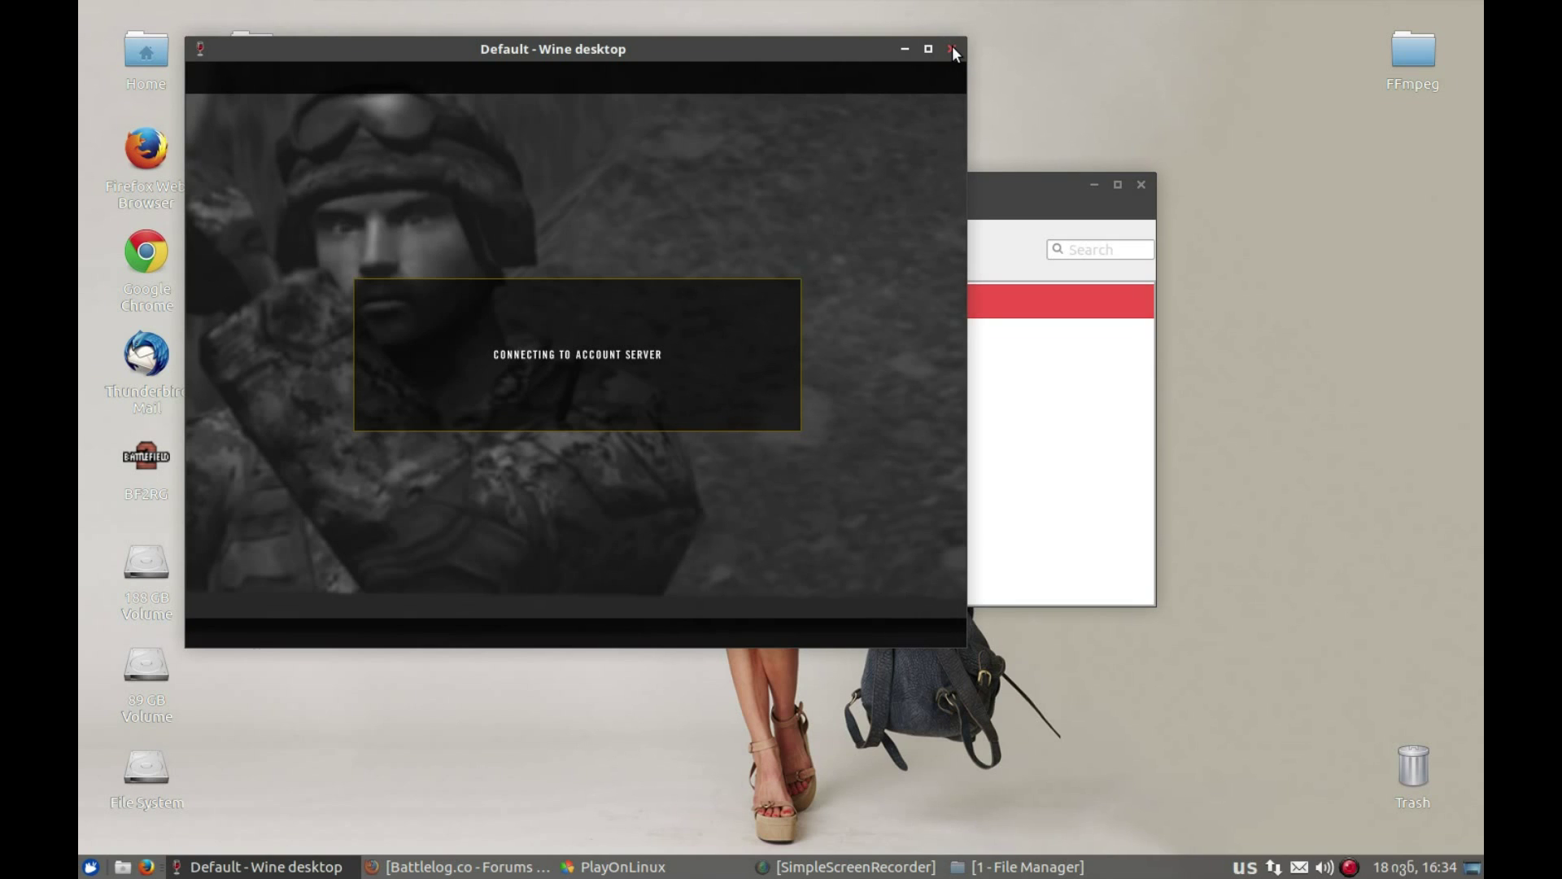
pyautogui.click(1052, 422)
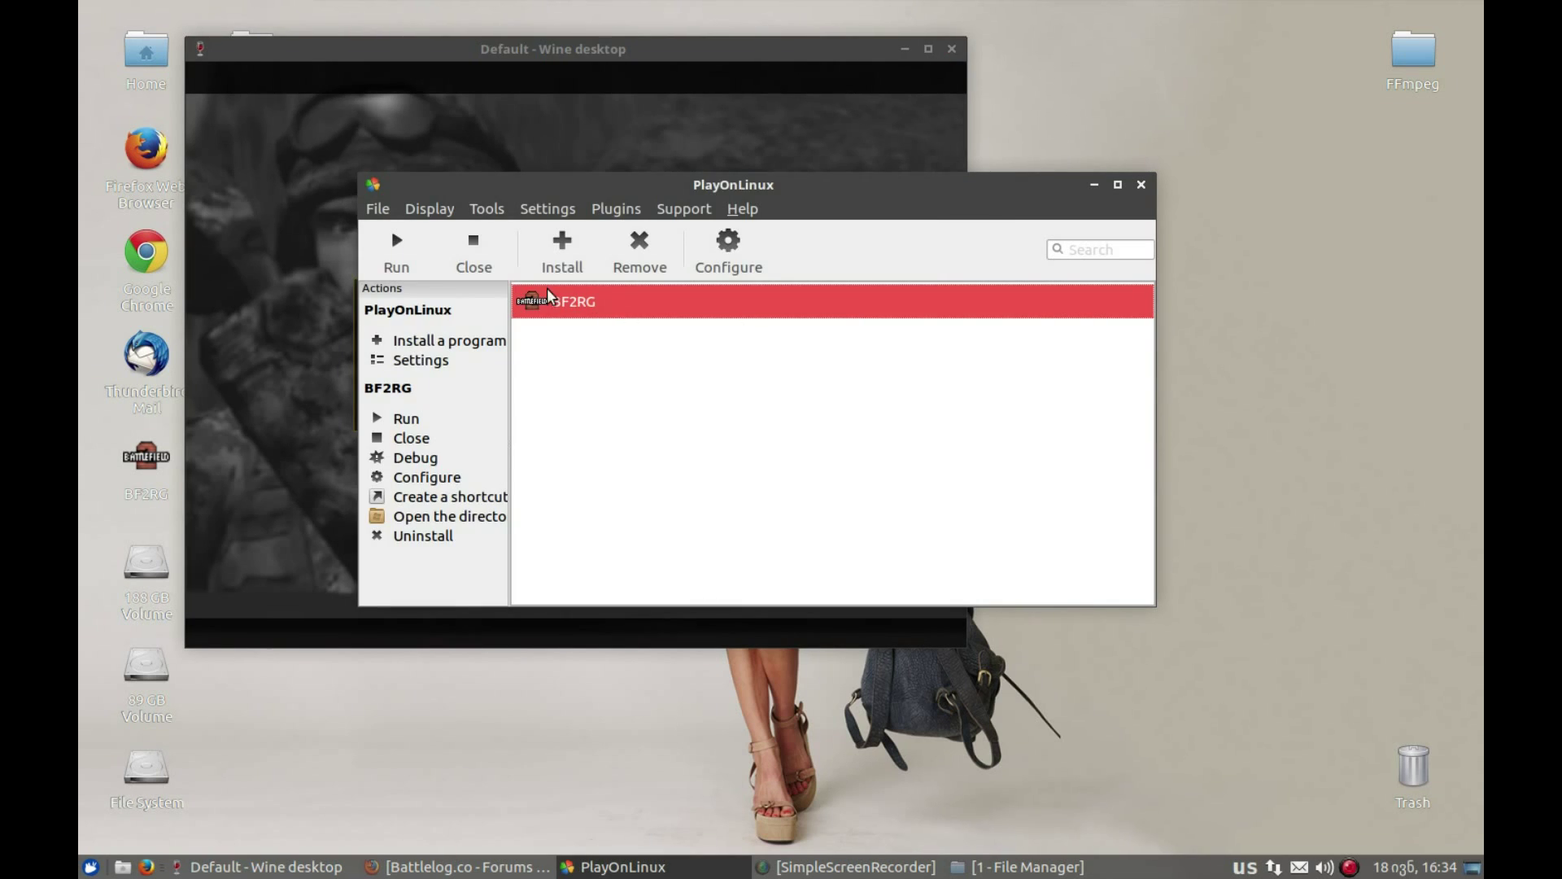
pyautogui.click(728, 262)
pyautogui.click(410, 196)
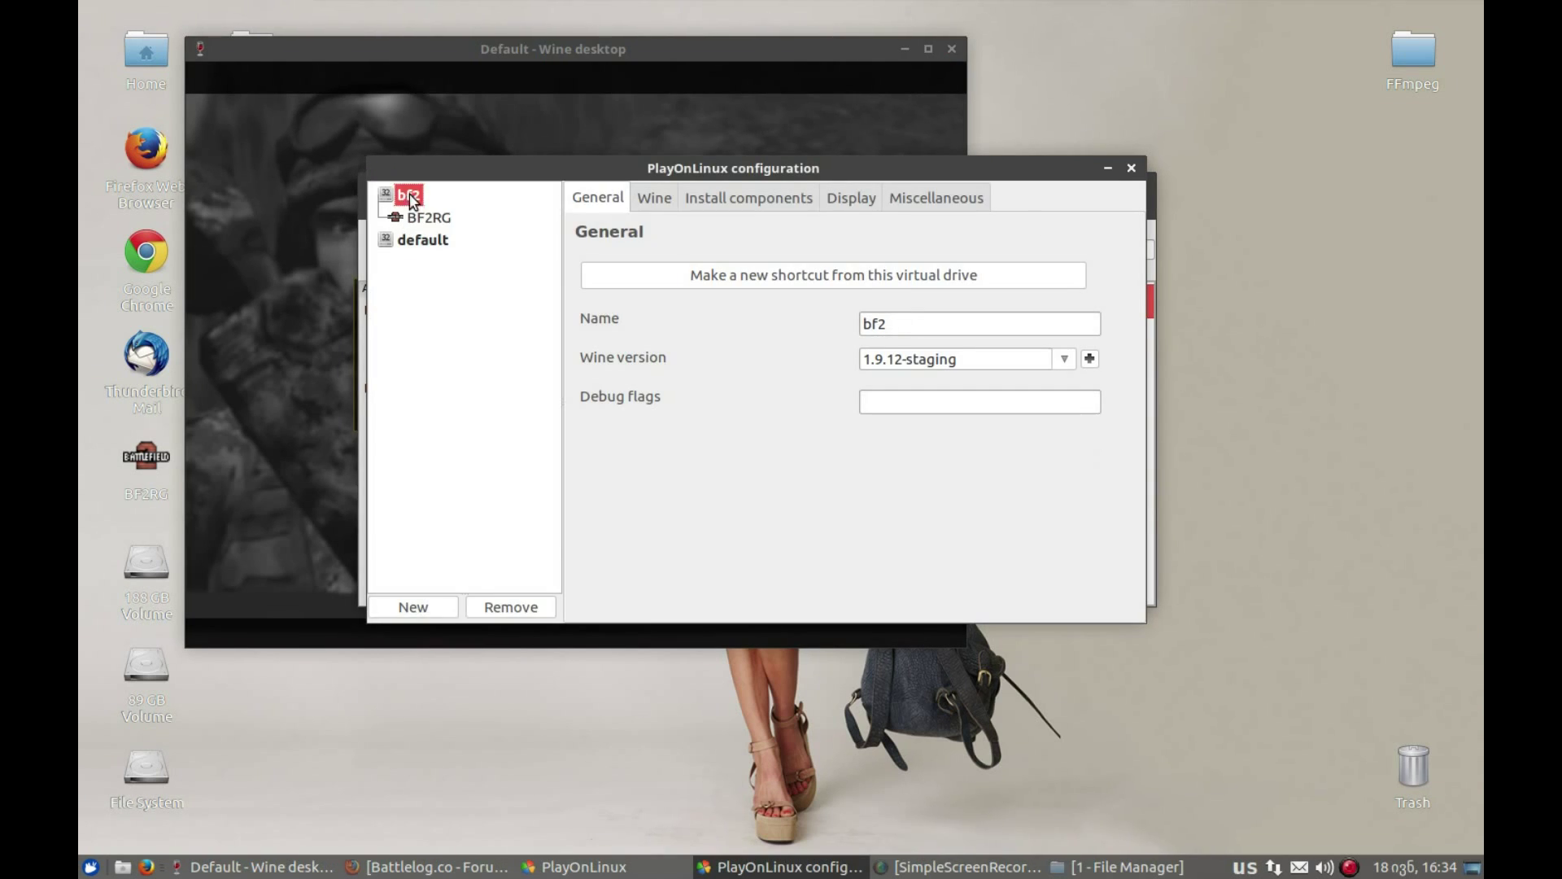
pyautogui.click(655, 198)
pyautogui.click(874, 444)
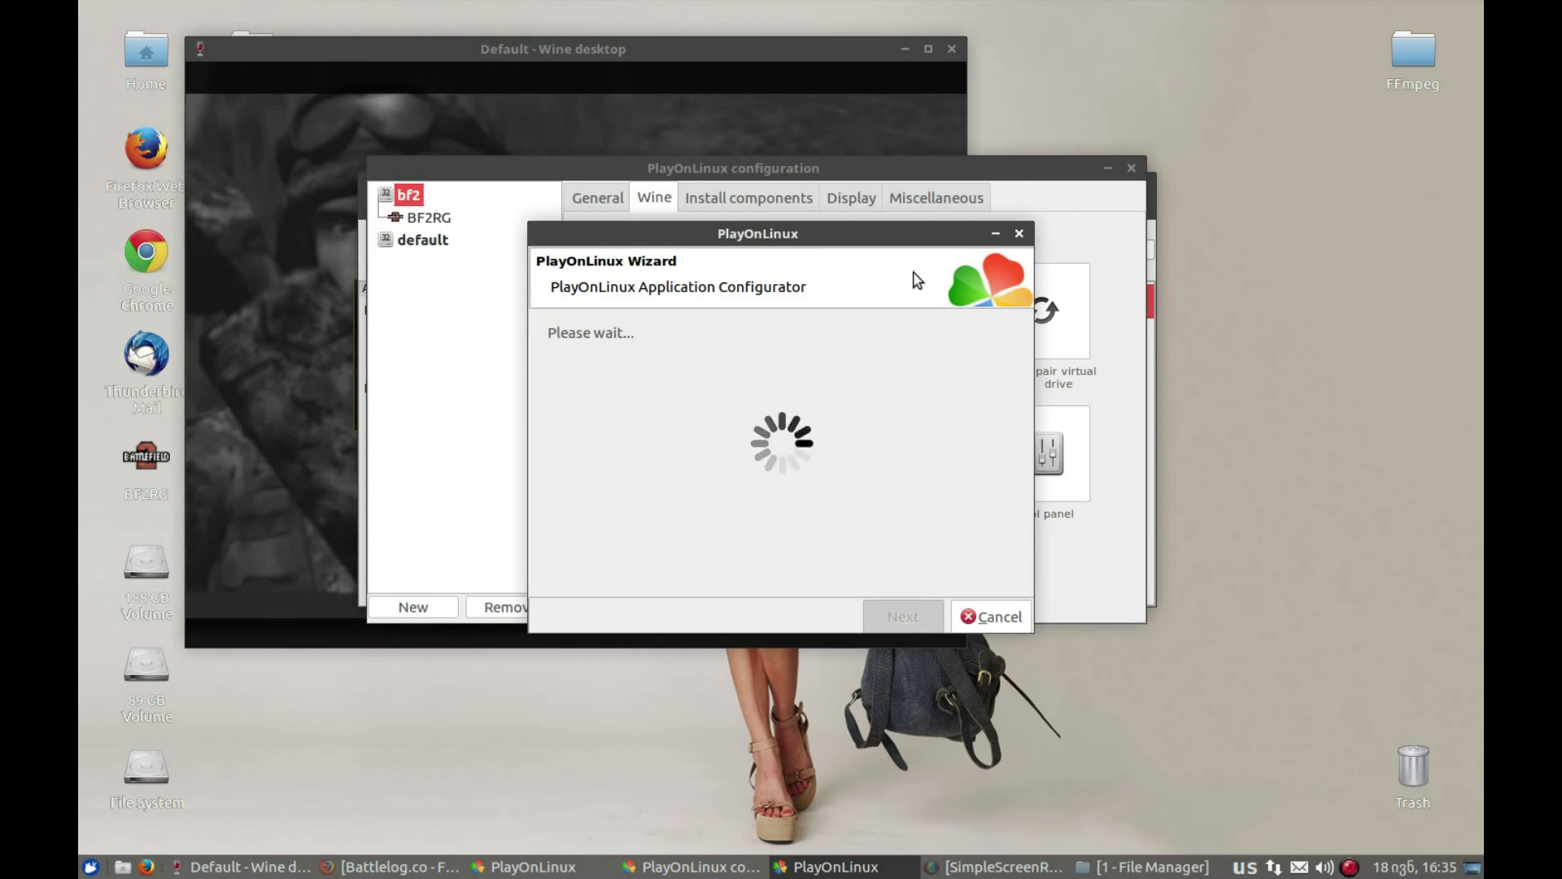
pyautogui.click(1131, 167)
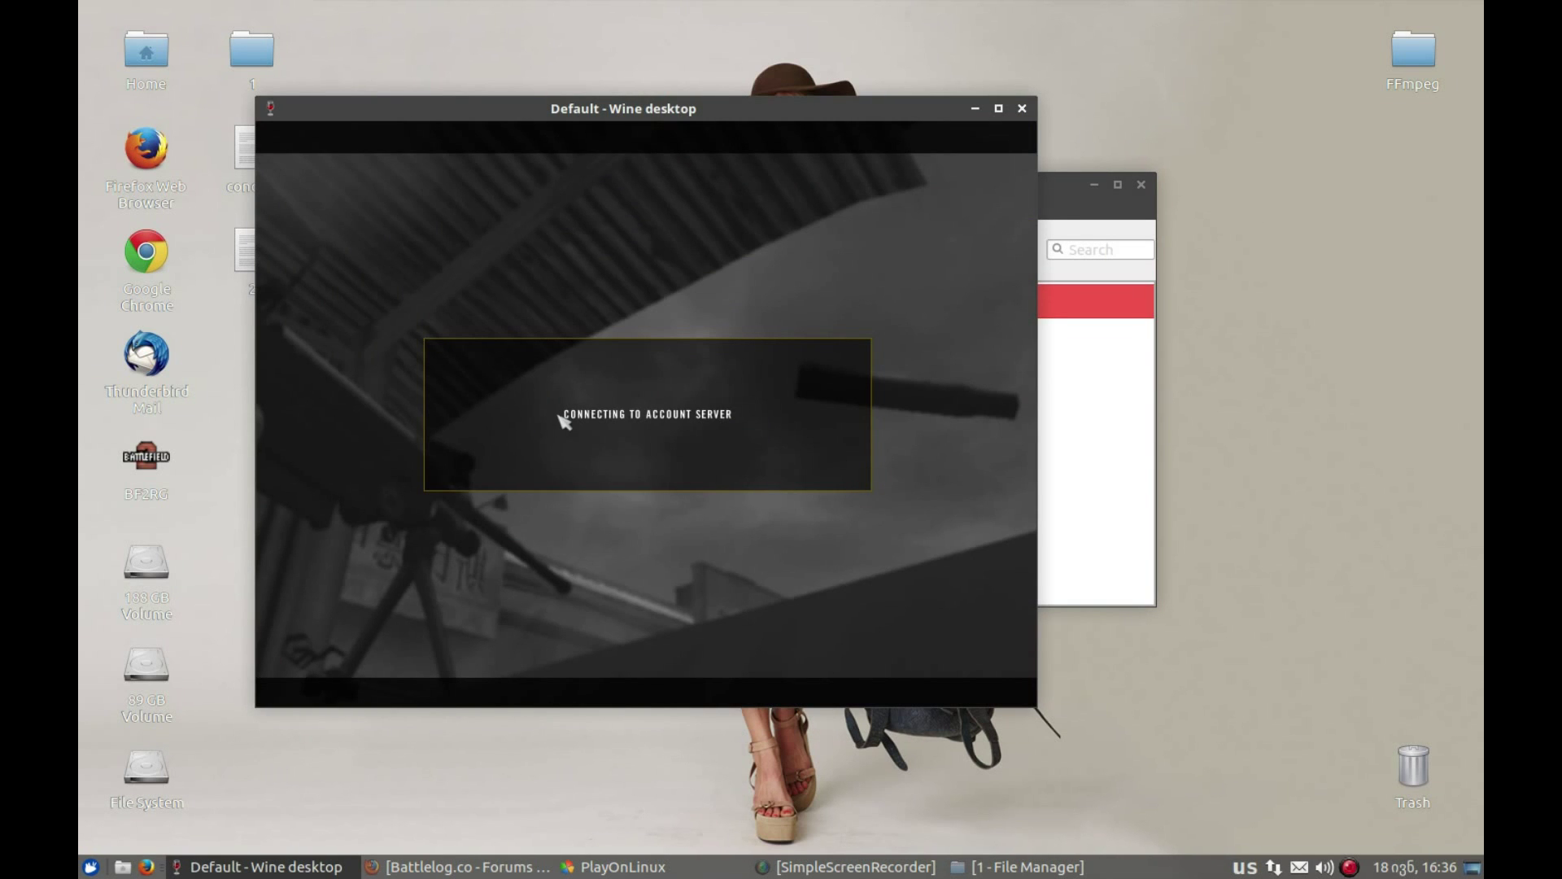
# Reopen the bf2 drive's Wine settings, moved clear of the game window, and kill the hung game's processes again.
pyautogui.click(1062, 544)
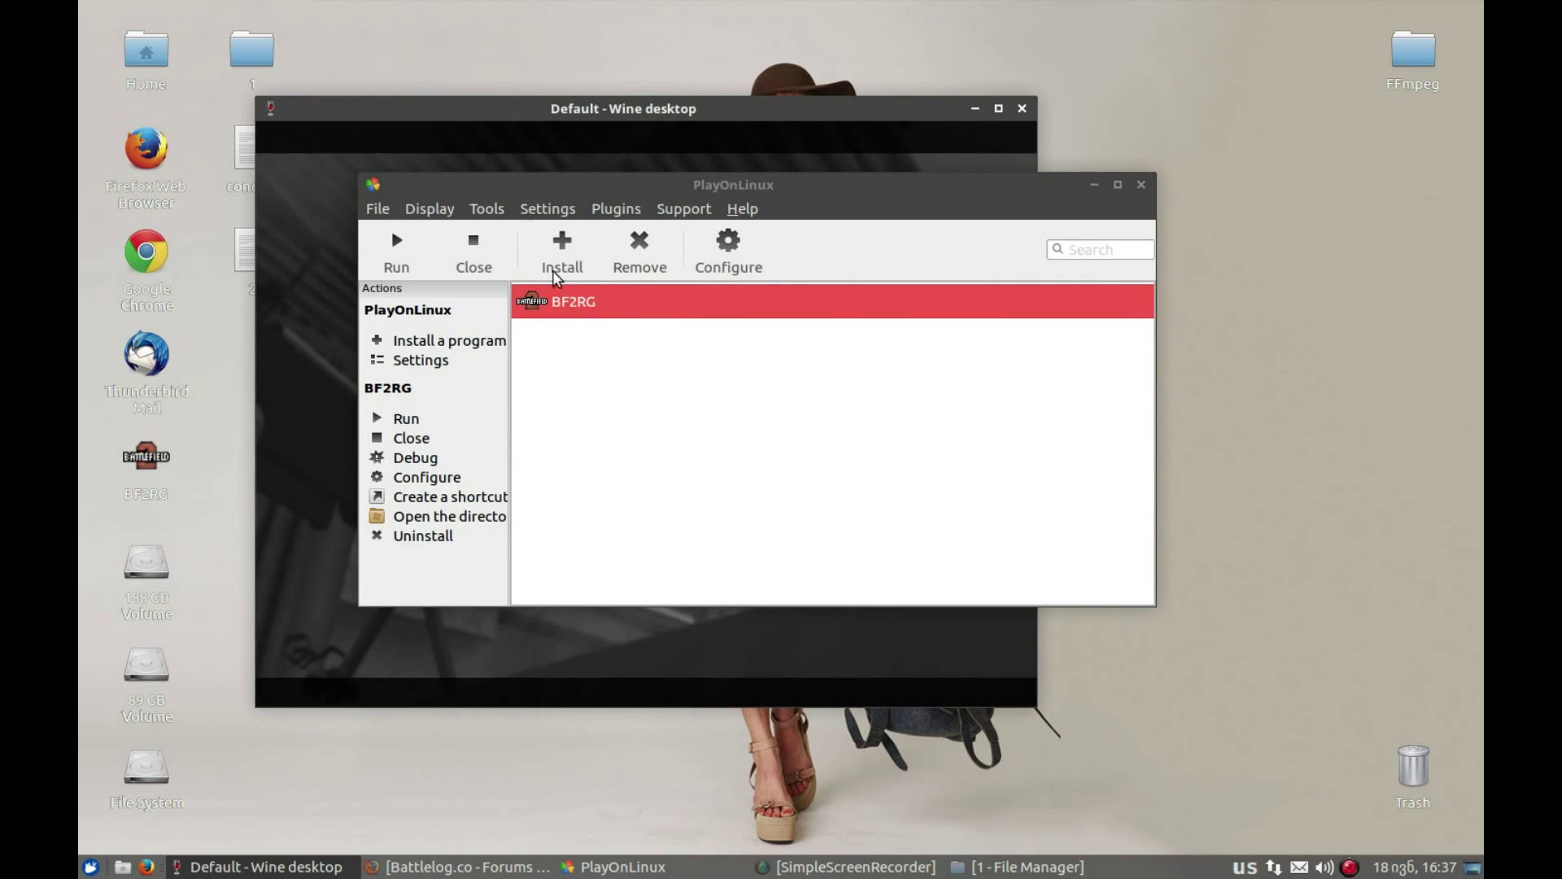
pyautogui.click(755, 260)
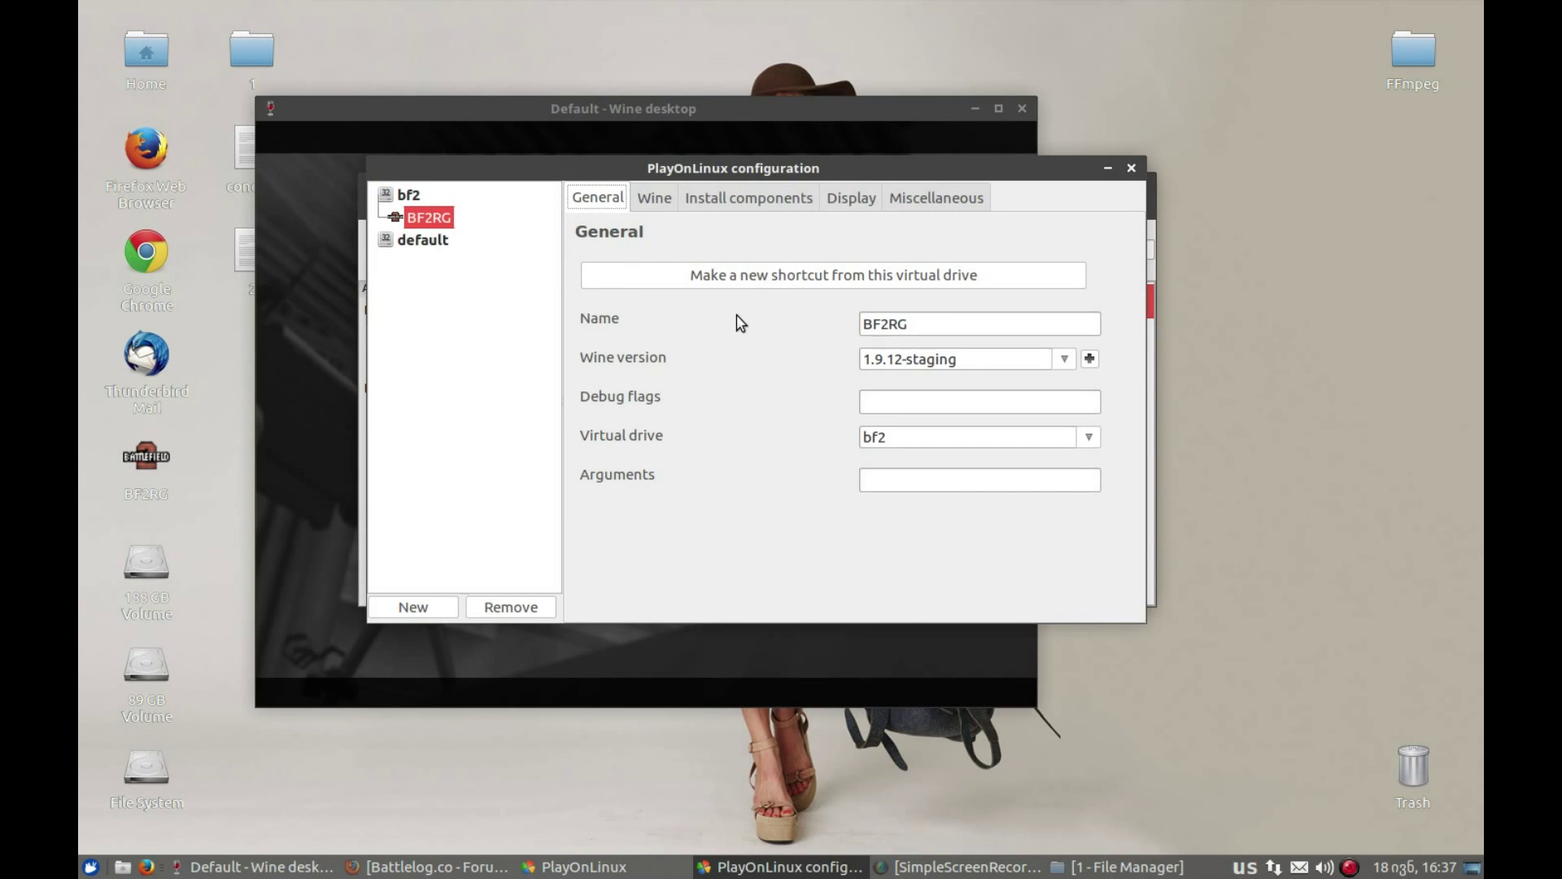
pyautogui.click(409, 195)
pyautogui.moveTo(764, 180); pyautogui.dragTo(1135, 213)
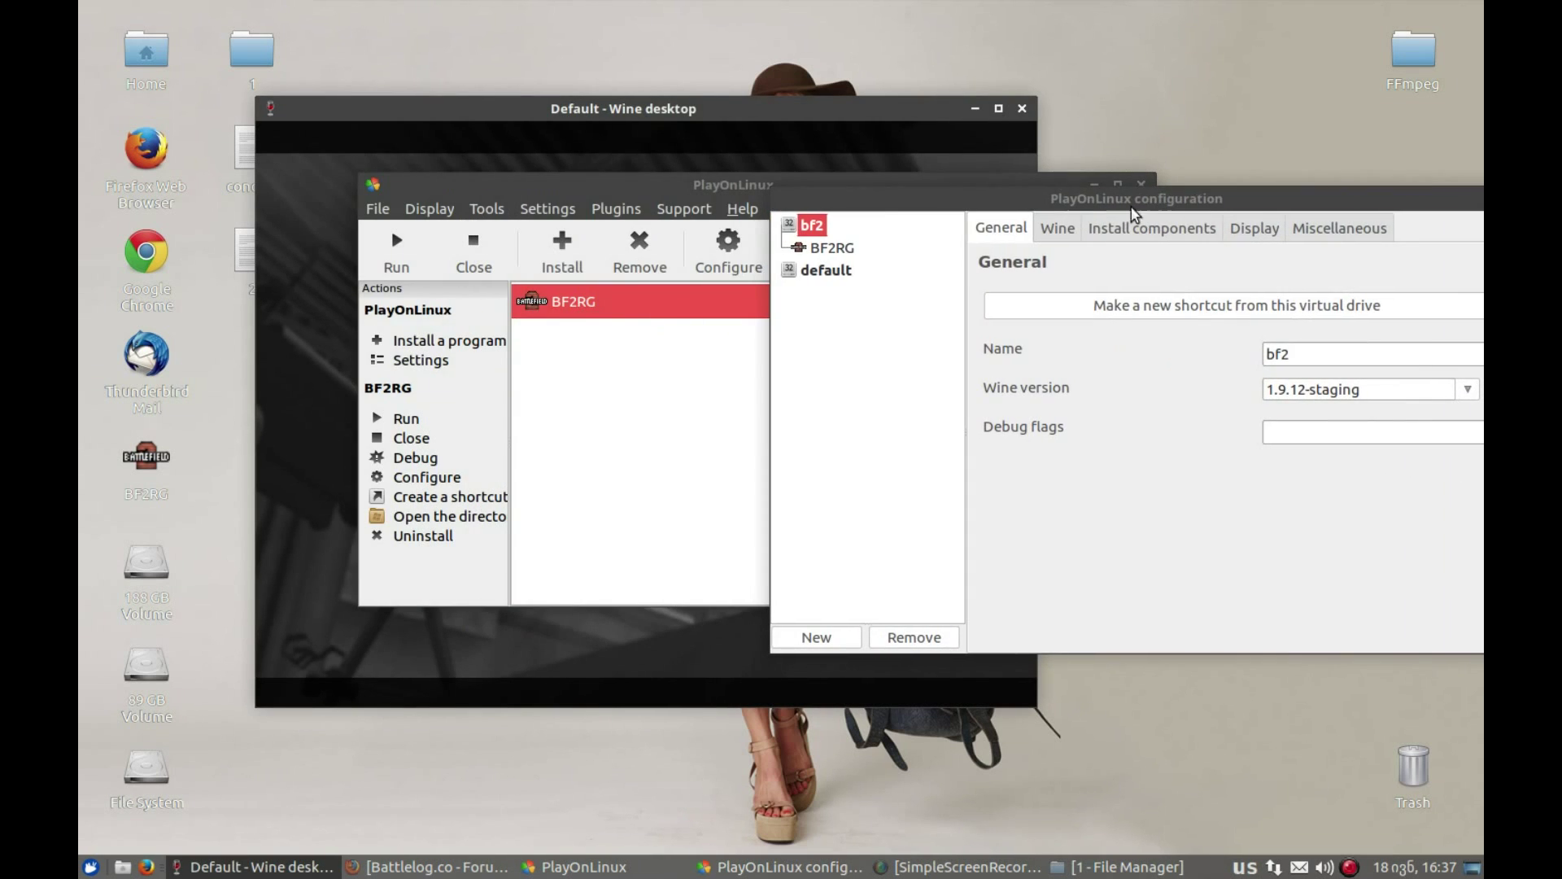
pyautogui.click(1135, 234)
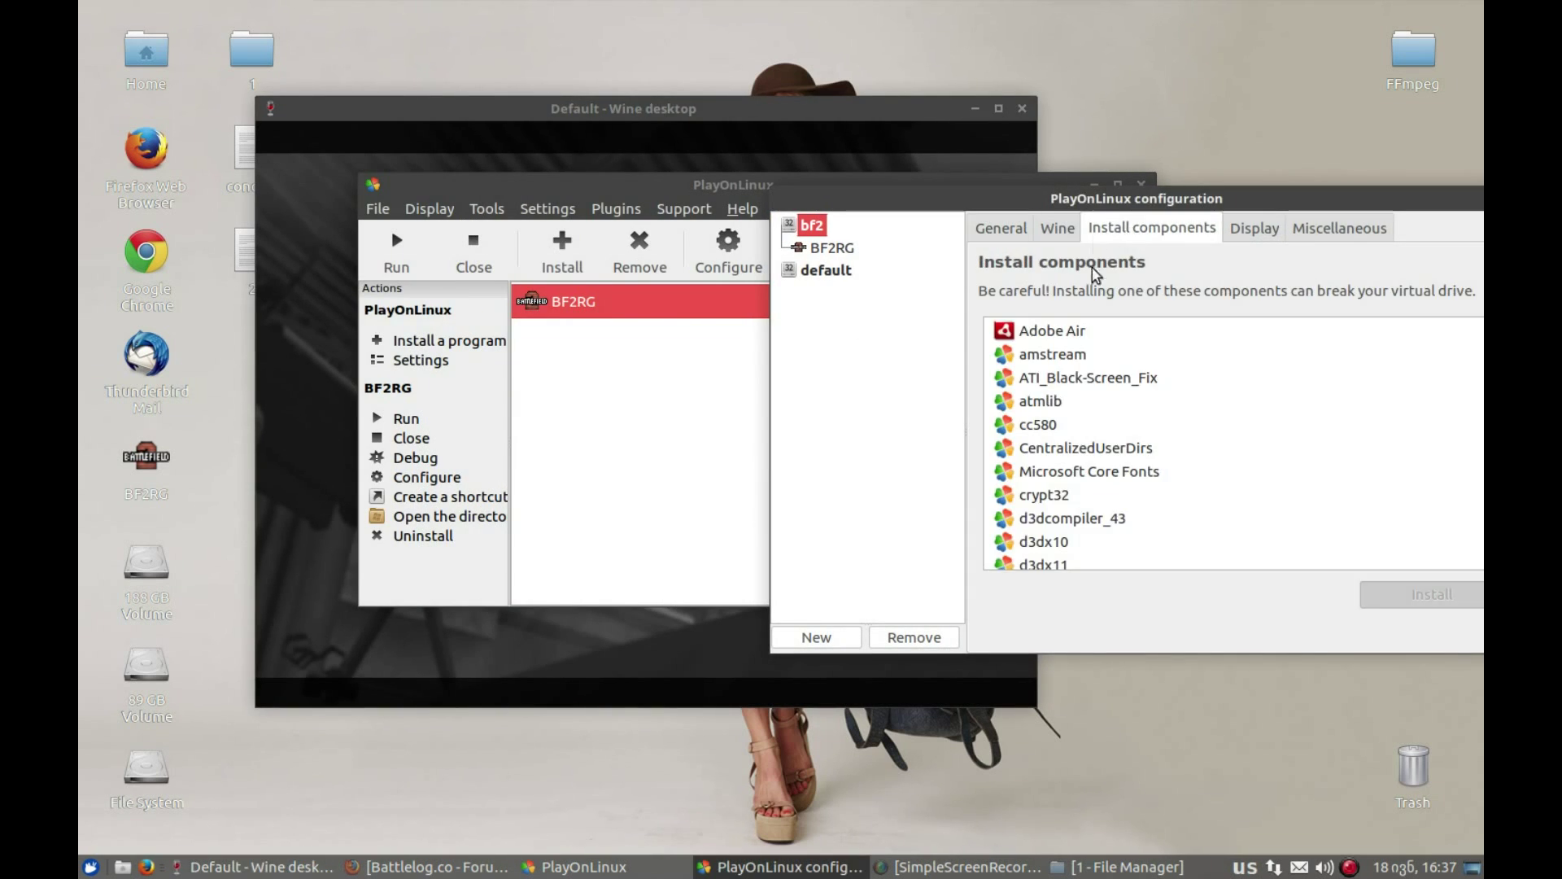
pyautogui.click(1057, 236)
pyautogui.click(1311, 488)
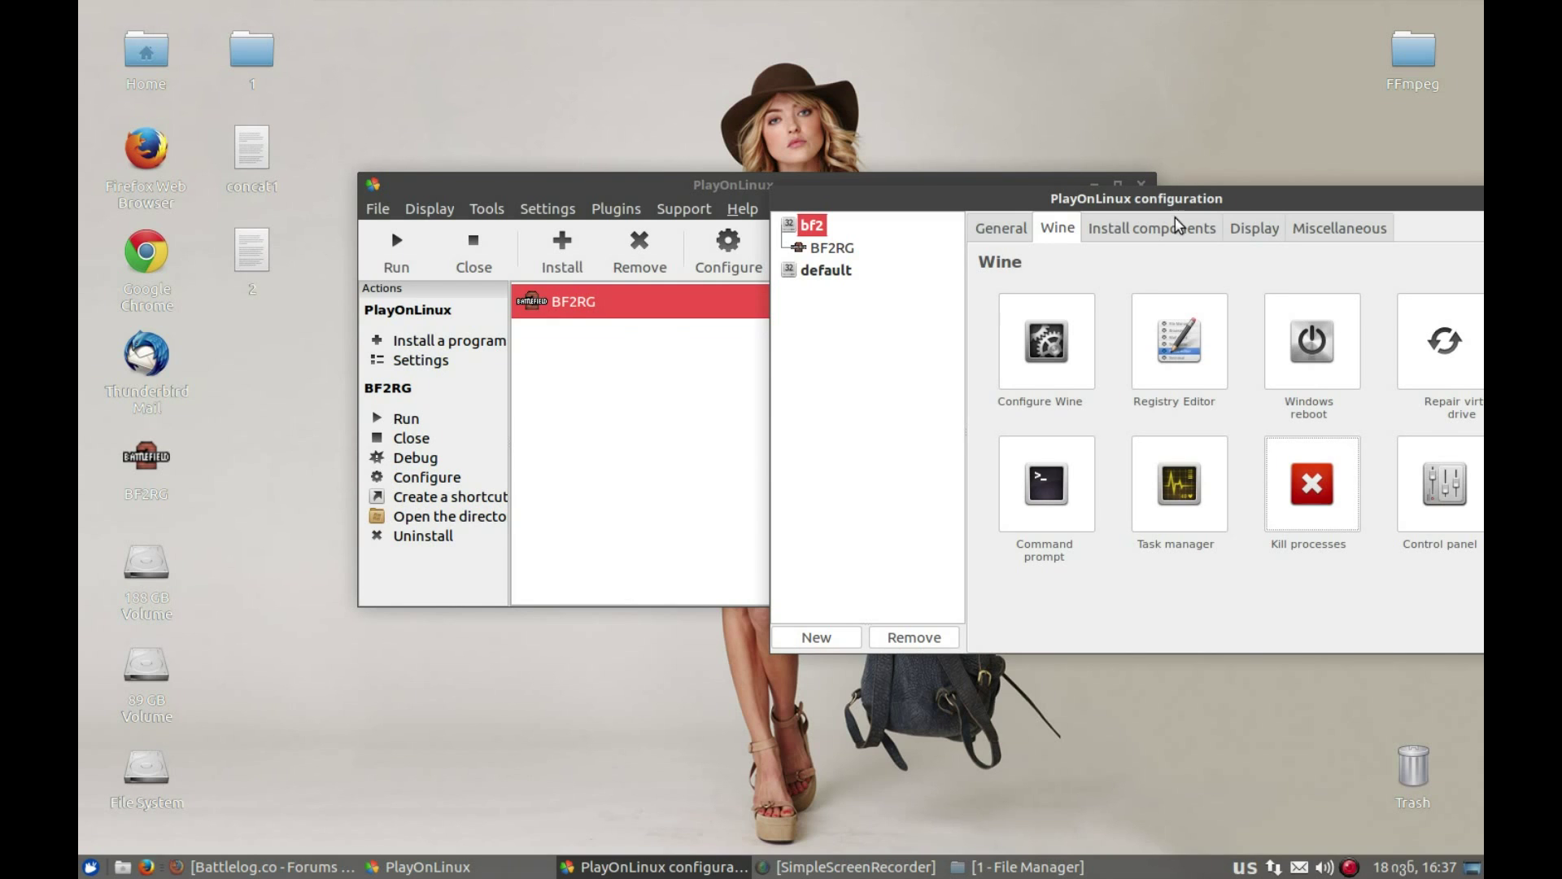
pyautogui.click(1380, 230)
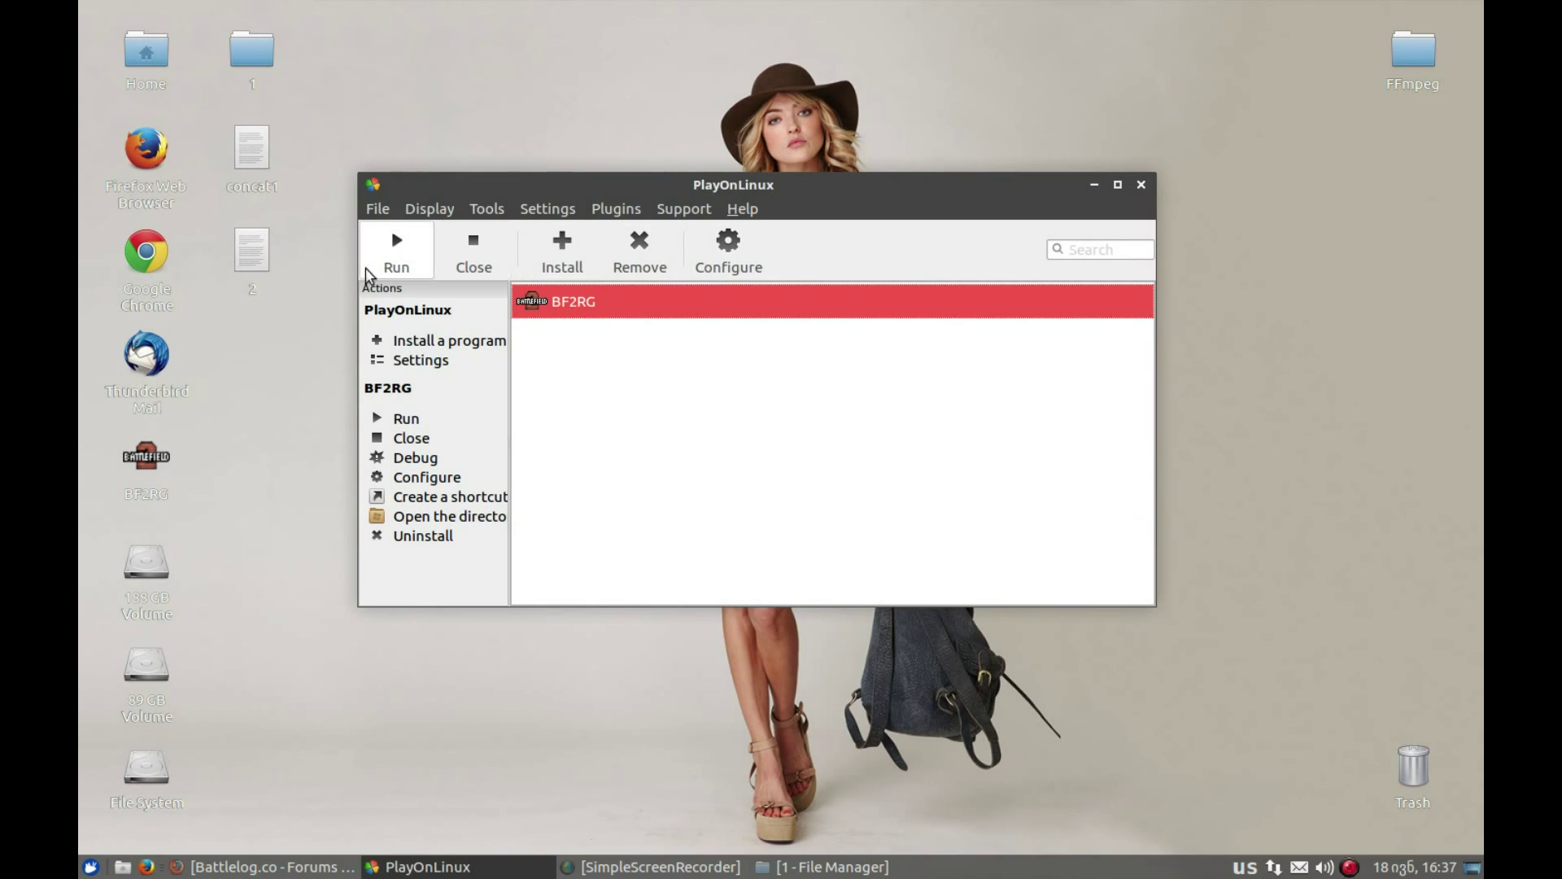
# Relaunch BF2RG, move its Wine desktop window toward the screen centre, and log in with the saved account, dismissing the EA message.
pyautogui.click(426, 258)
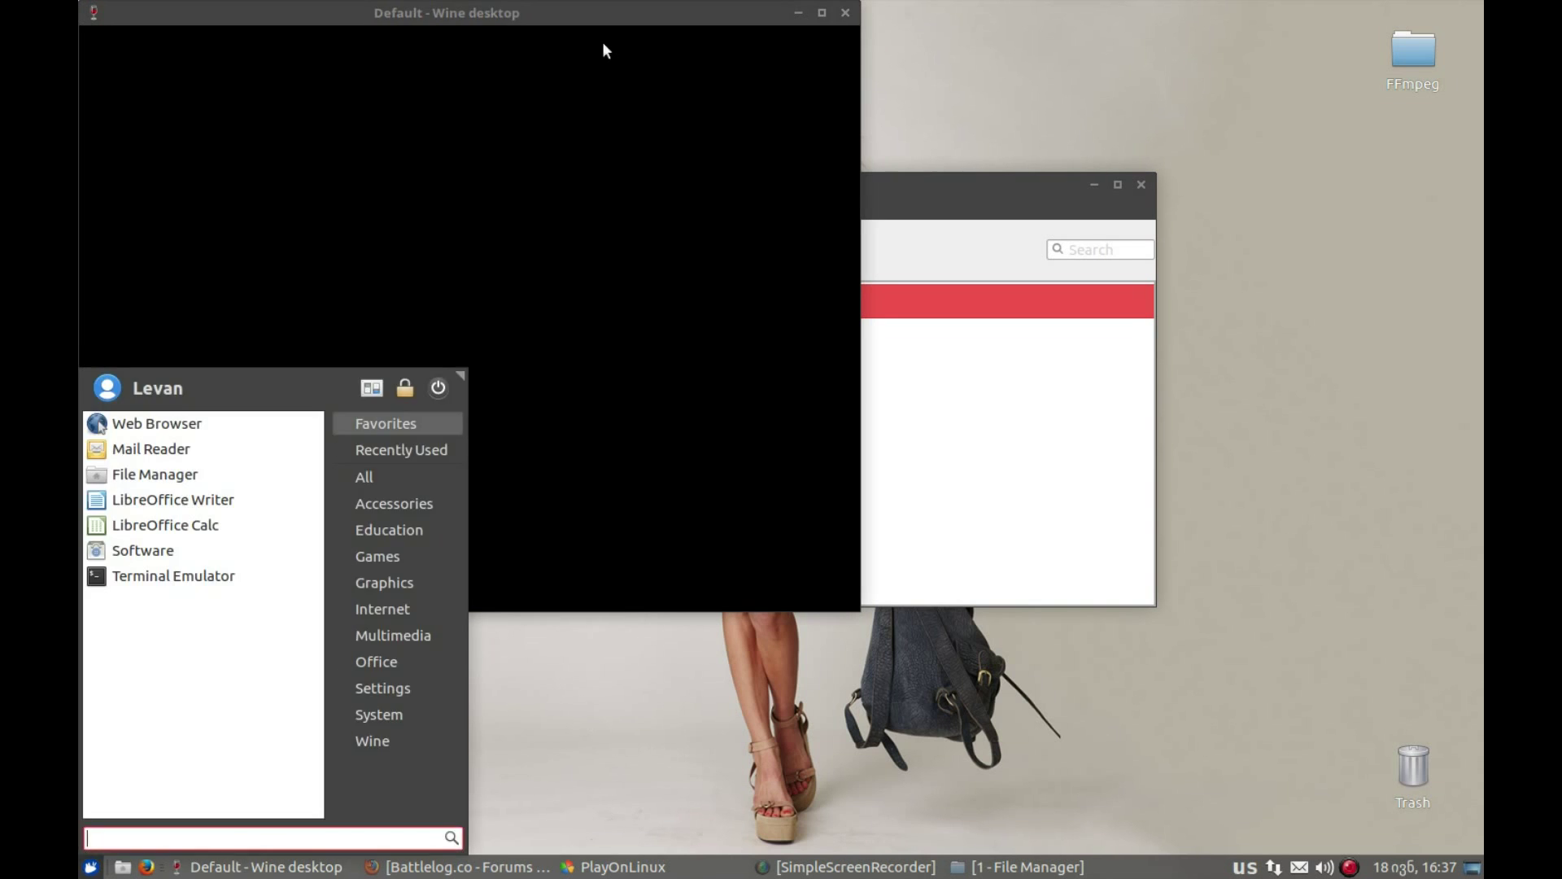
pyautogui.moveTo(606, 13); pyautogui.dragTo(851, 140)
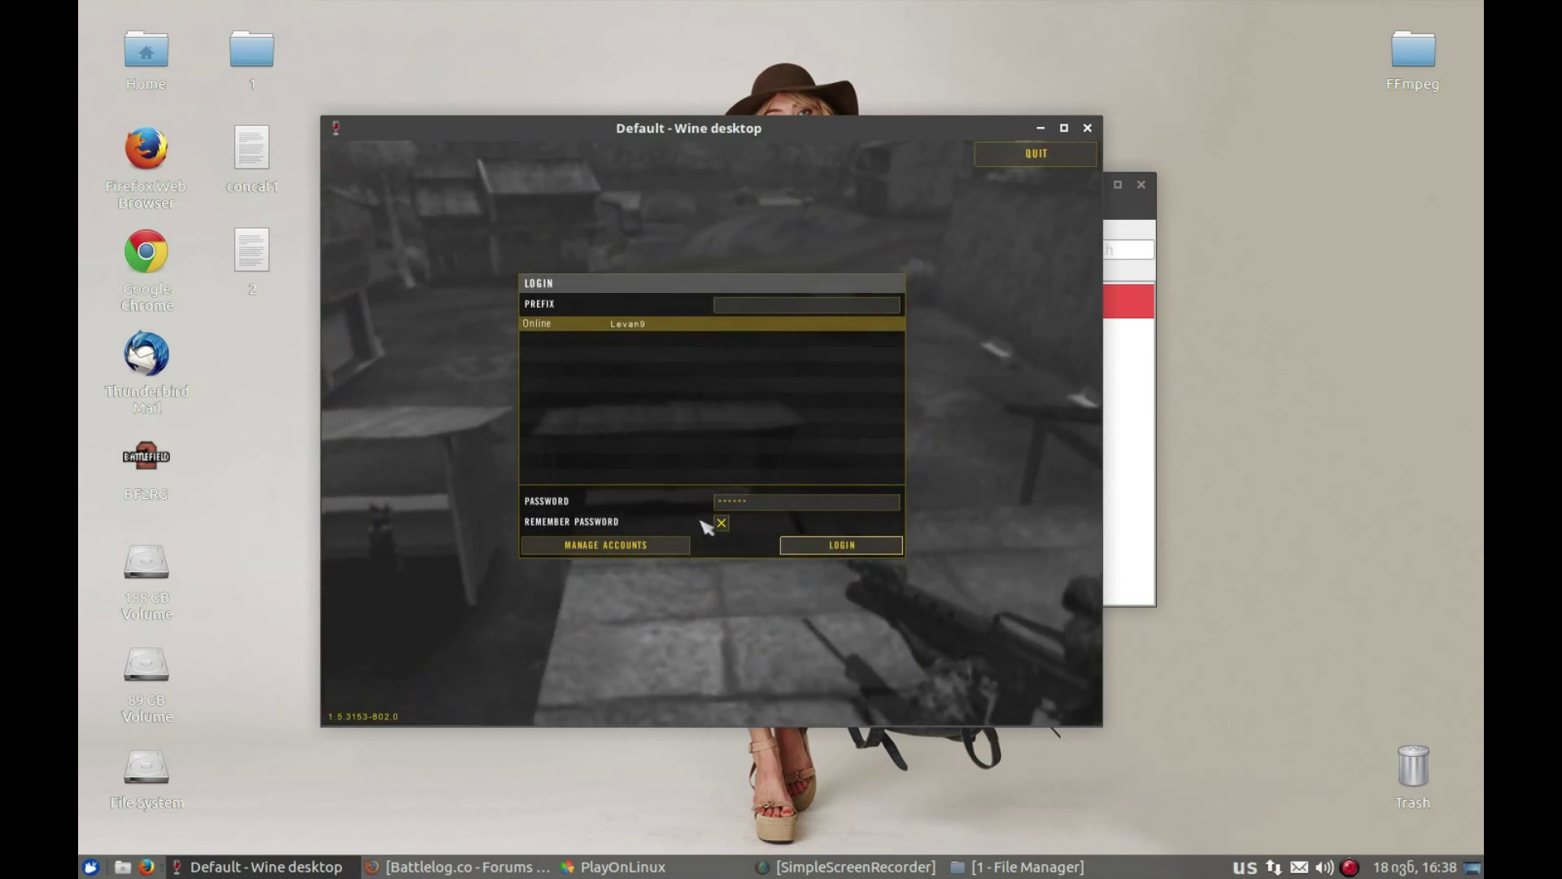
pyautogui.click(841, 550)
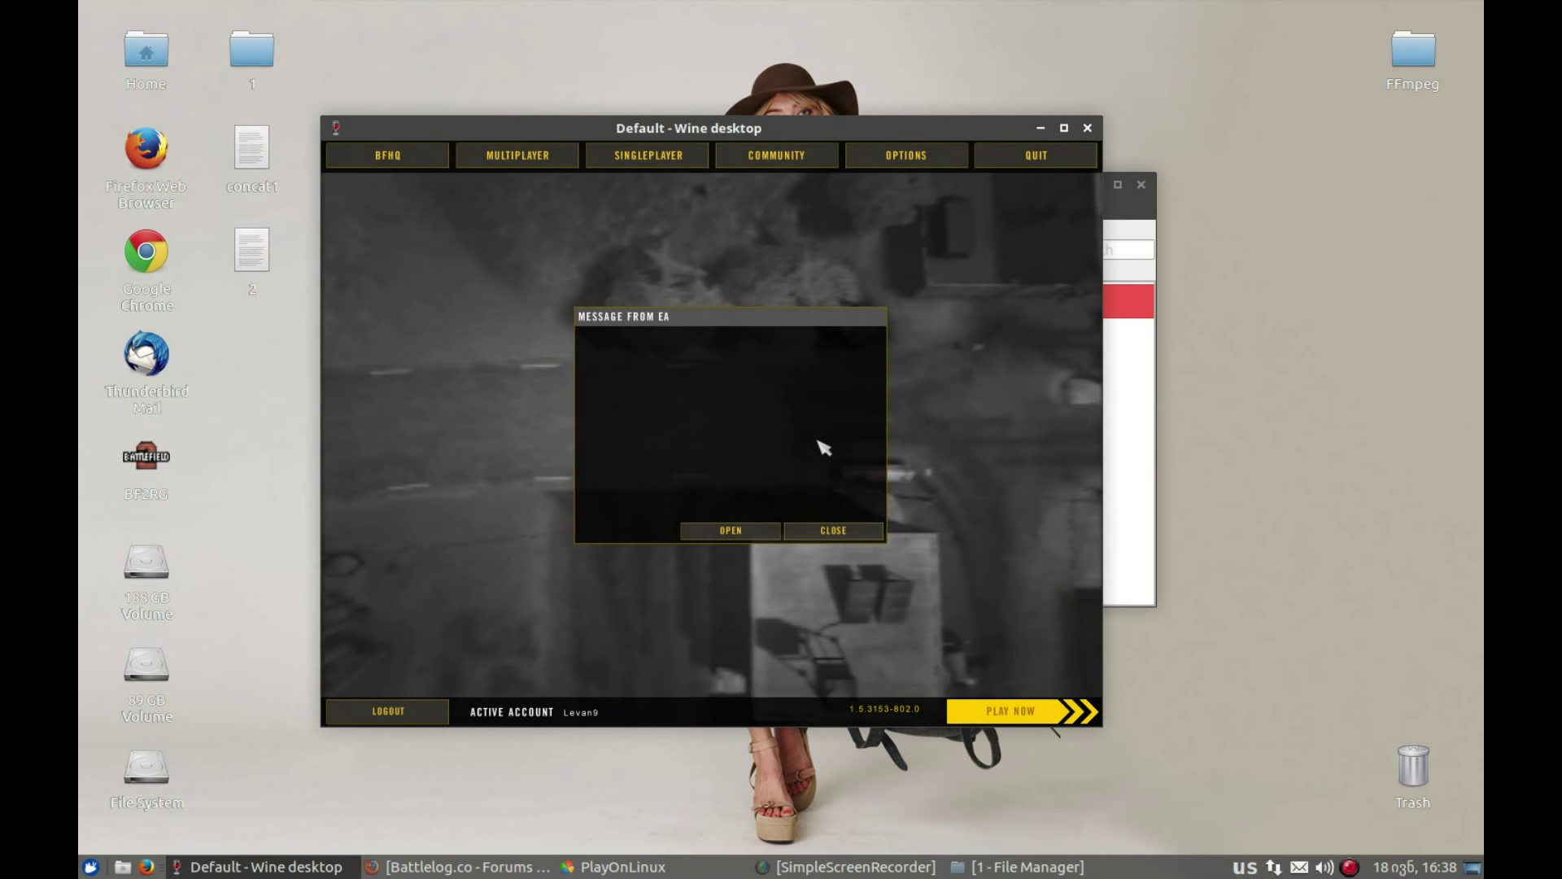
pyautogui.click(830, 531)
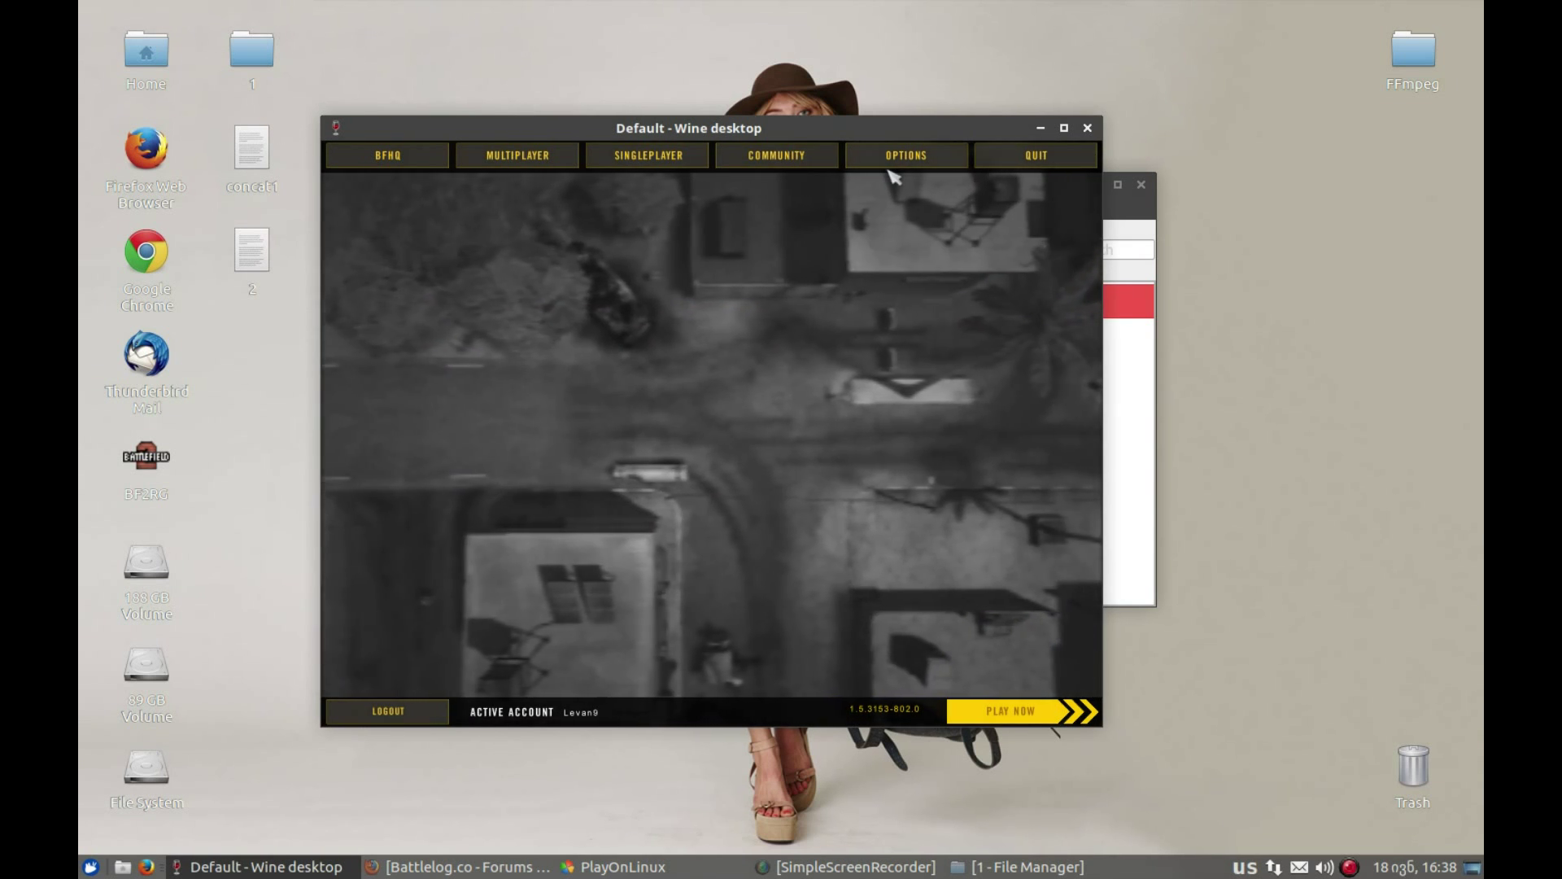
# In the game's video options, keep anti-aliasing Off, set Terrain to Low and the View Distance Scale to 100%.
pyautogui.click(907, 155)
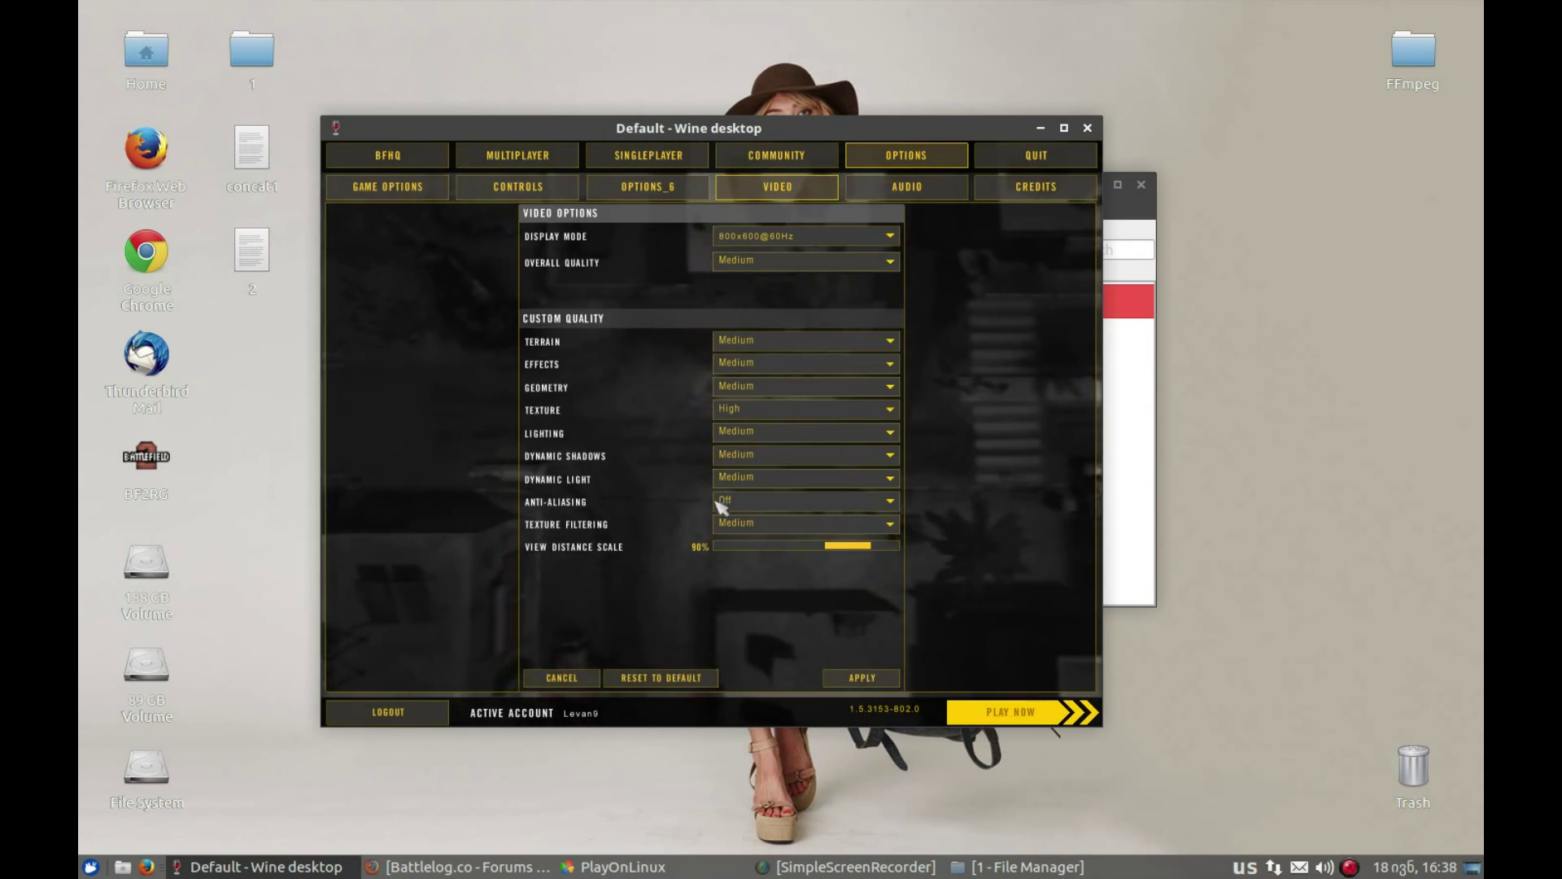
pyautogui.click(732, 500)
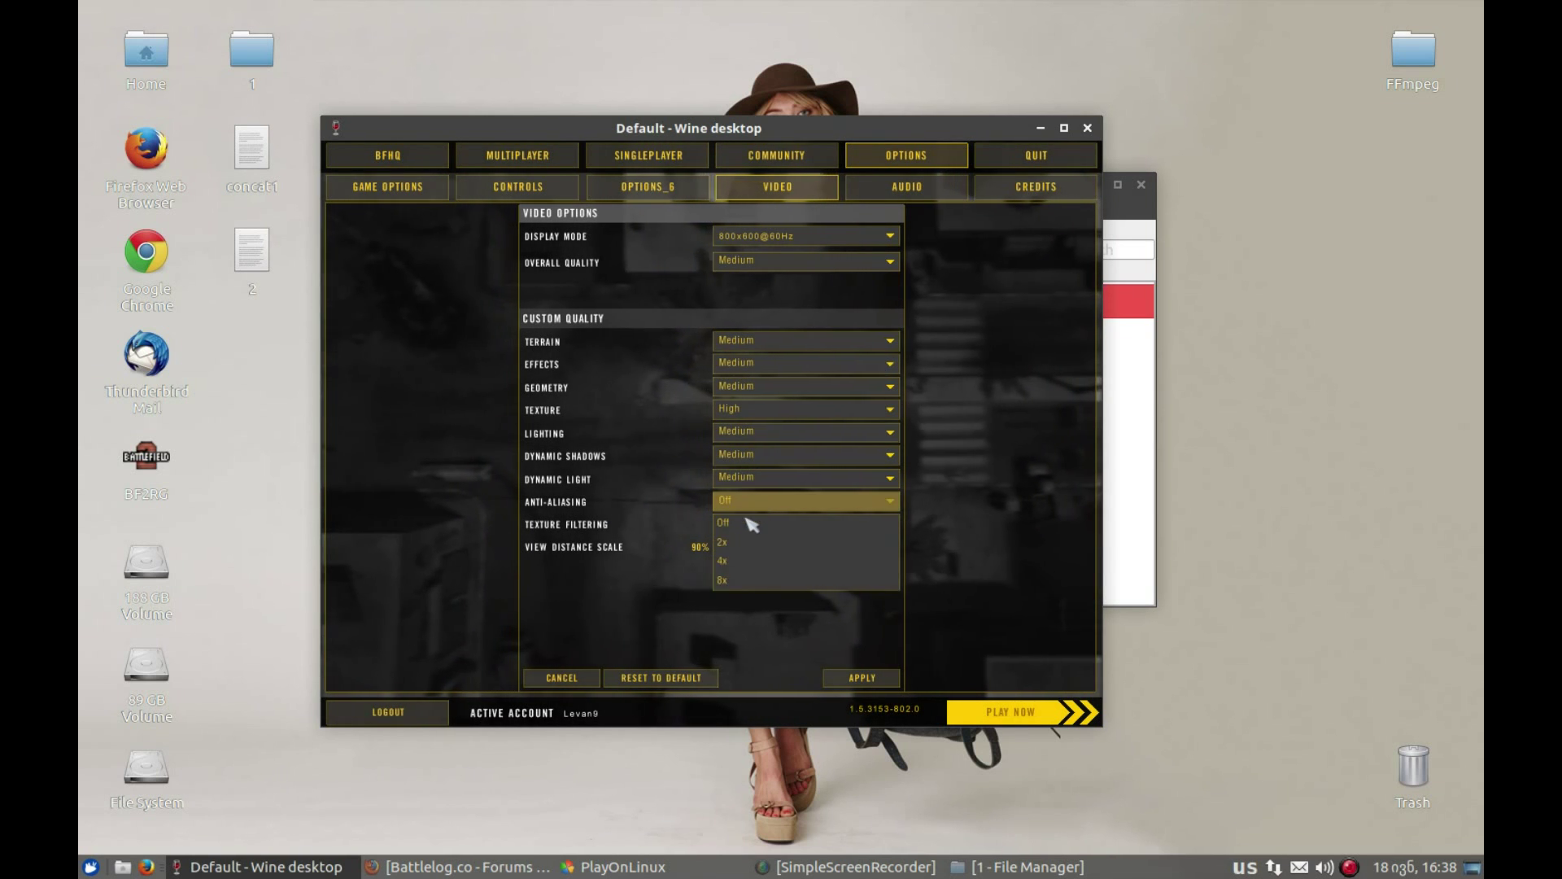
pyautogui.click(736, 511)
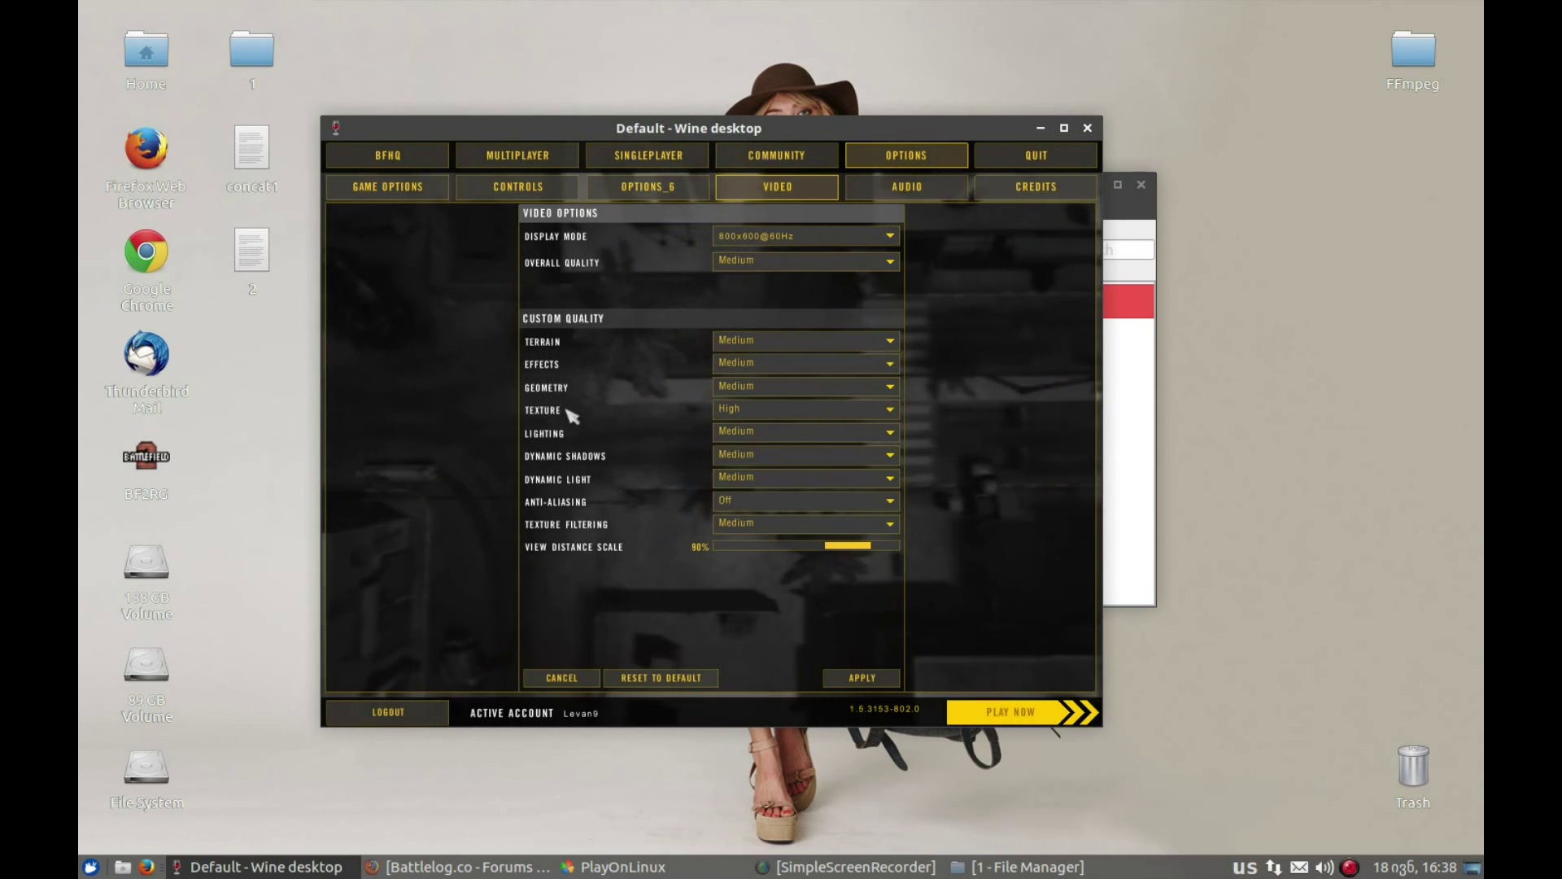
pyautogui.click(760, 341)
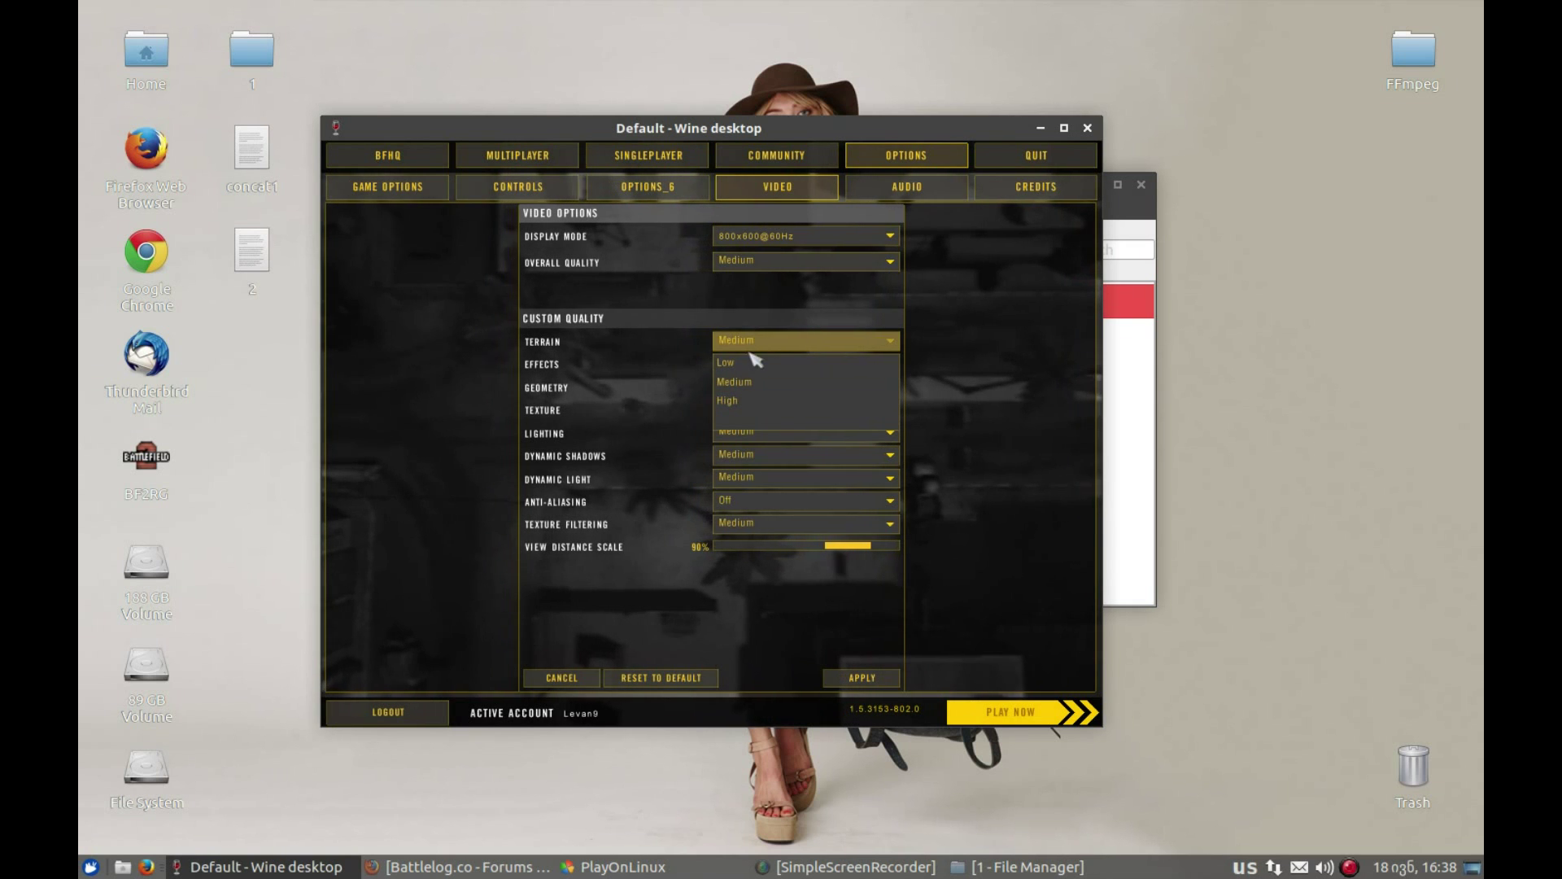
pyautogui.click(750, 360)
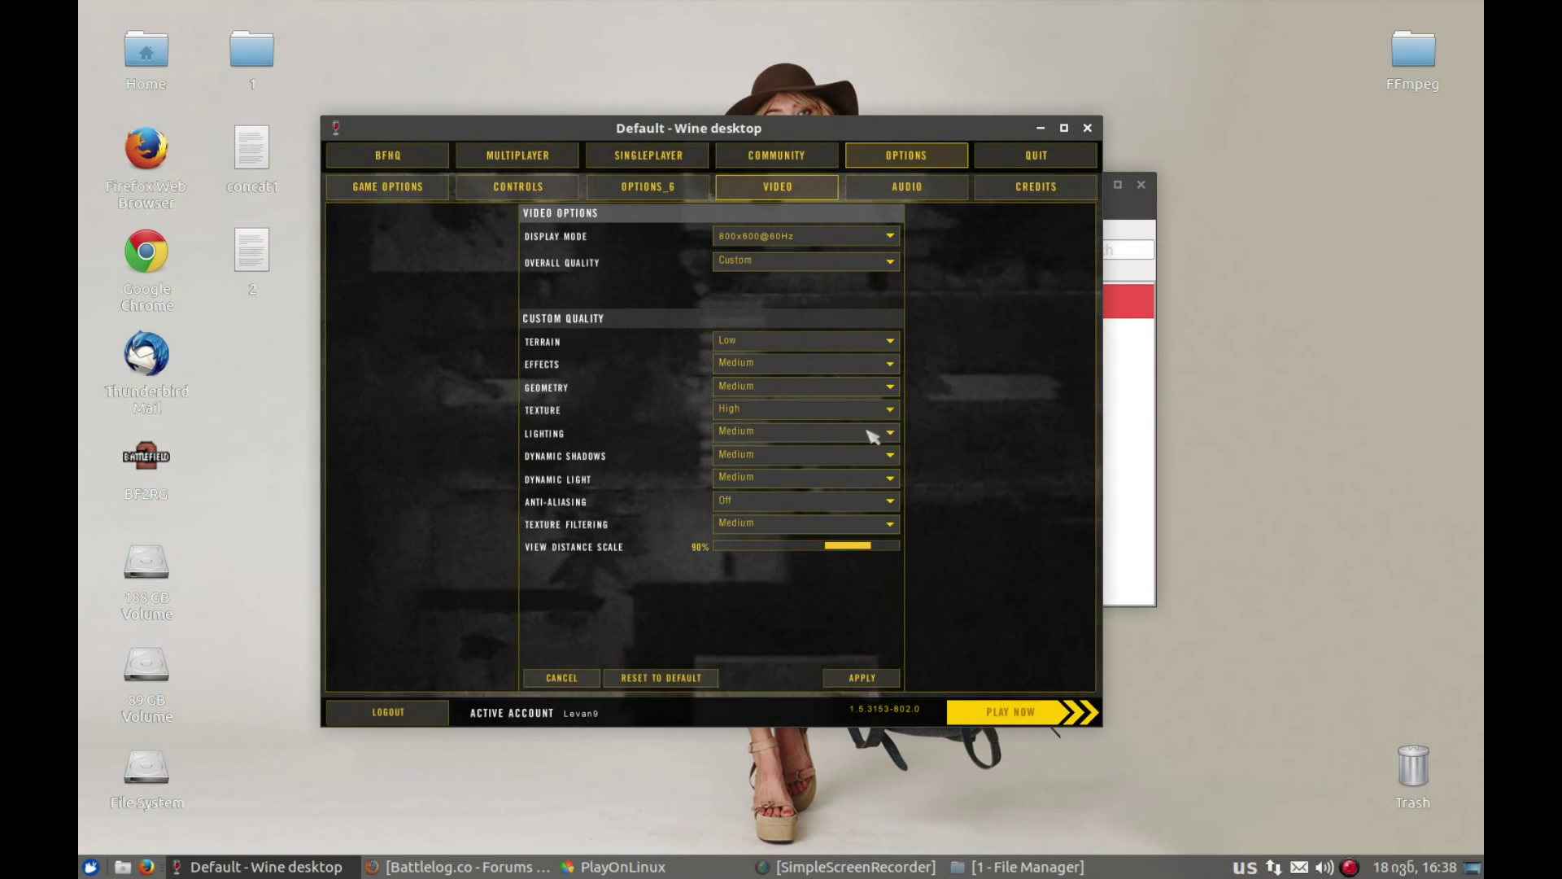
pyautogui.moveTo(847, 547); pyautogui.dragTo(895, 557)
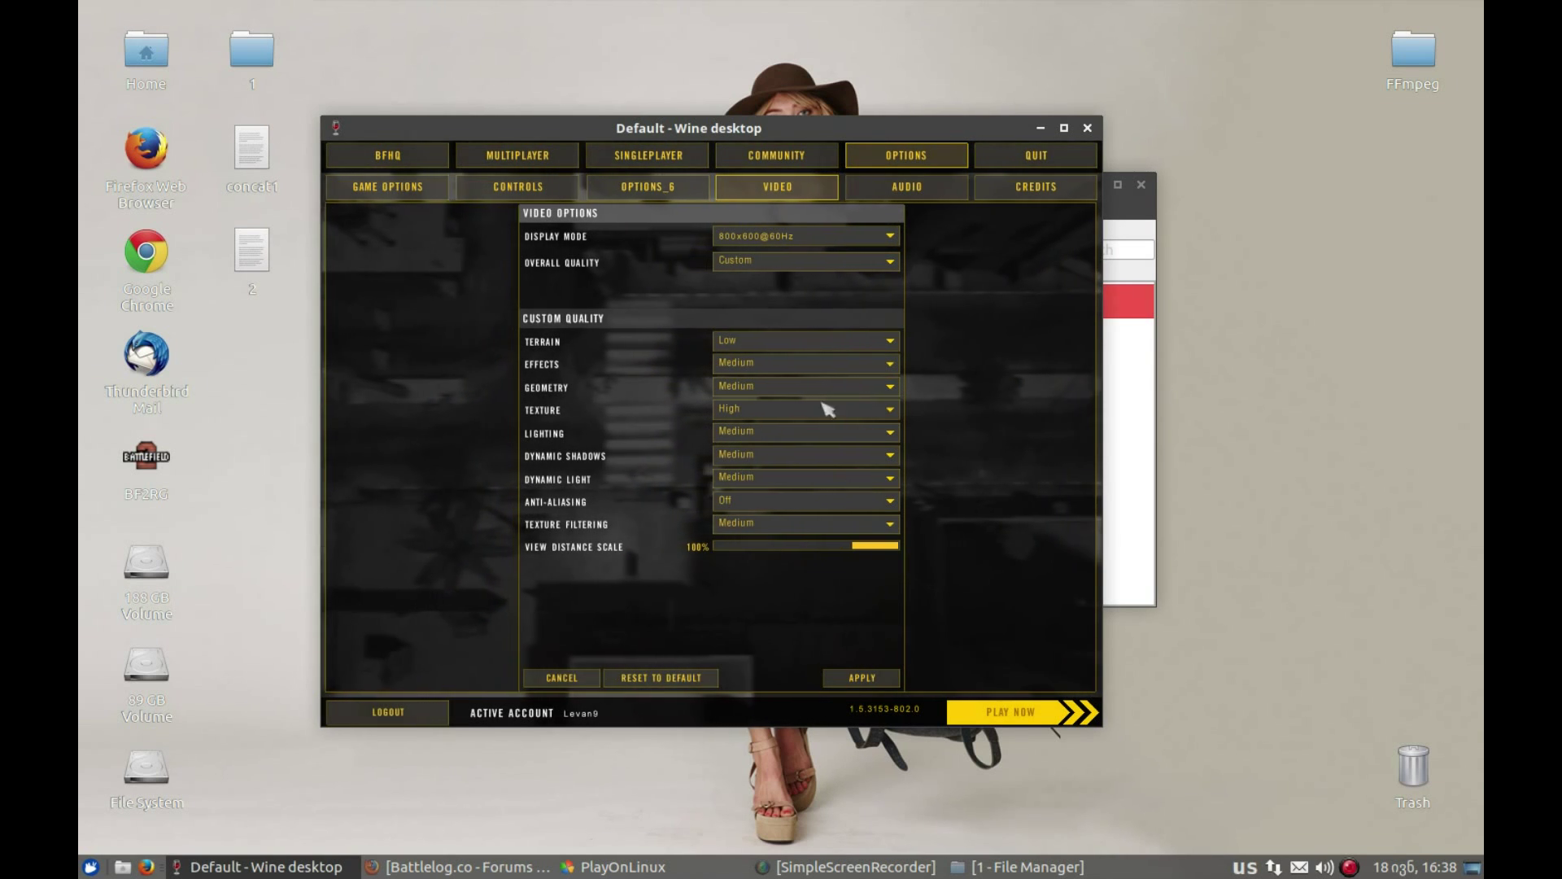
# Set the display mode to 1280x720@60Hz, apply the video settings and acknowledge the game message.
pyautogui.click(781, 236)
pyautogui.click(756, 256)
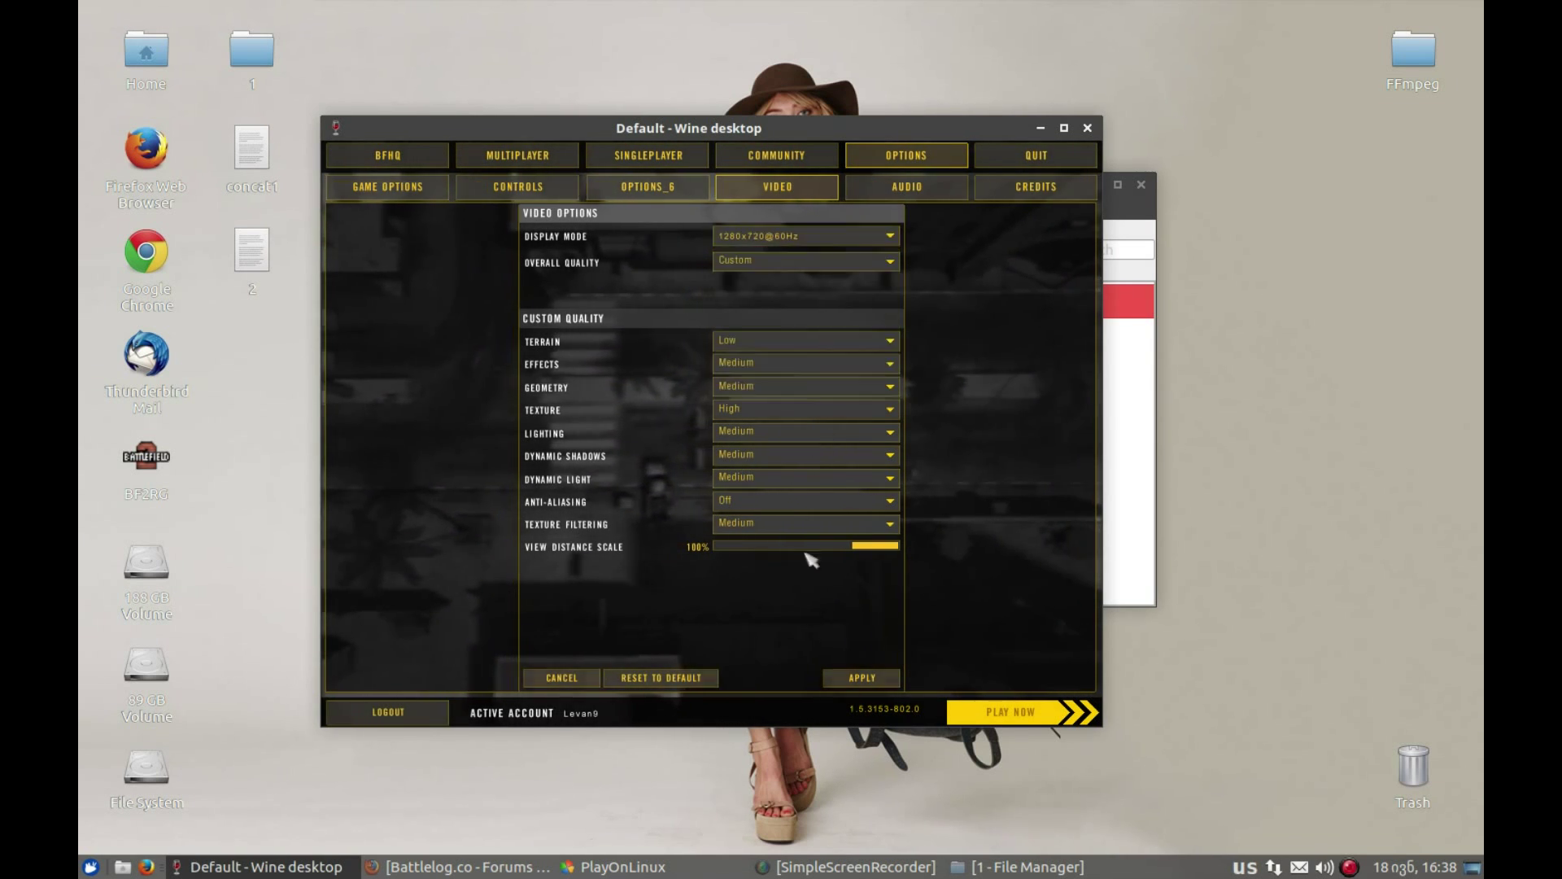
pyautogui.click(862, 677)
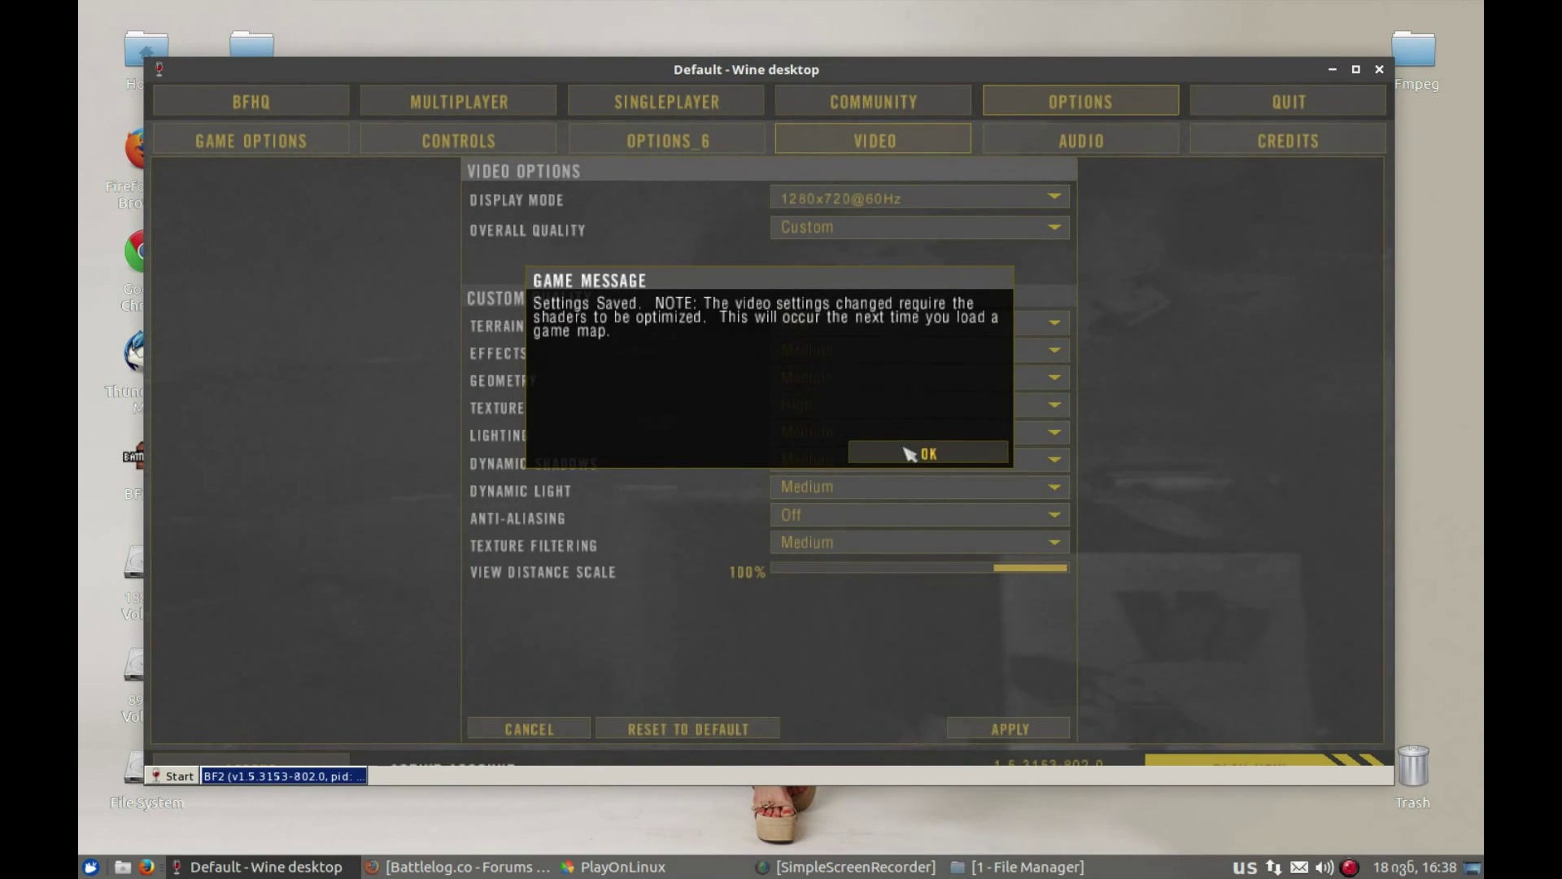
pyautogui.click(927, 454)
# Reapply the video settings, bring the game in front of the Wine taskbar and acknowledge the message.
pyautogui.click(562, 729)
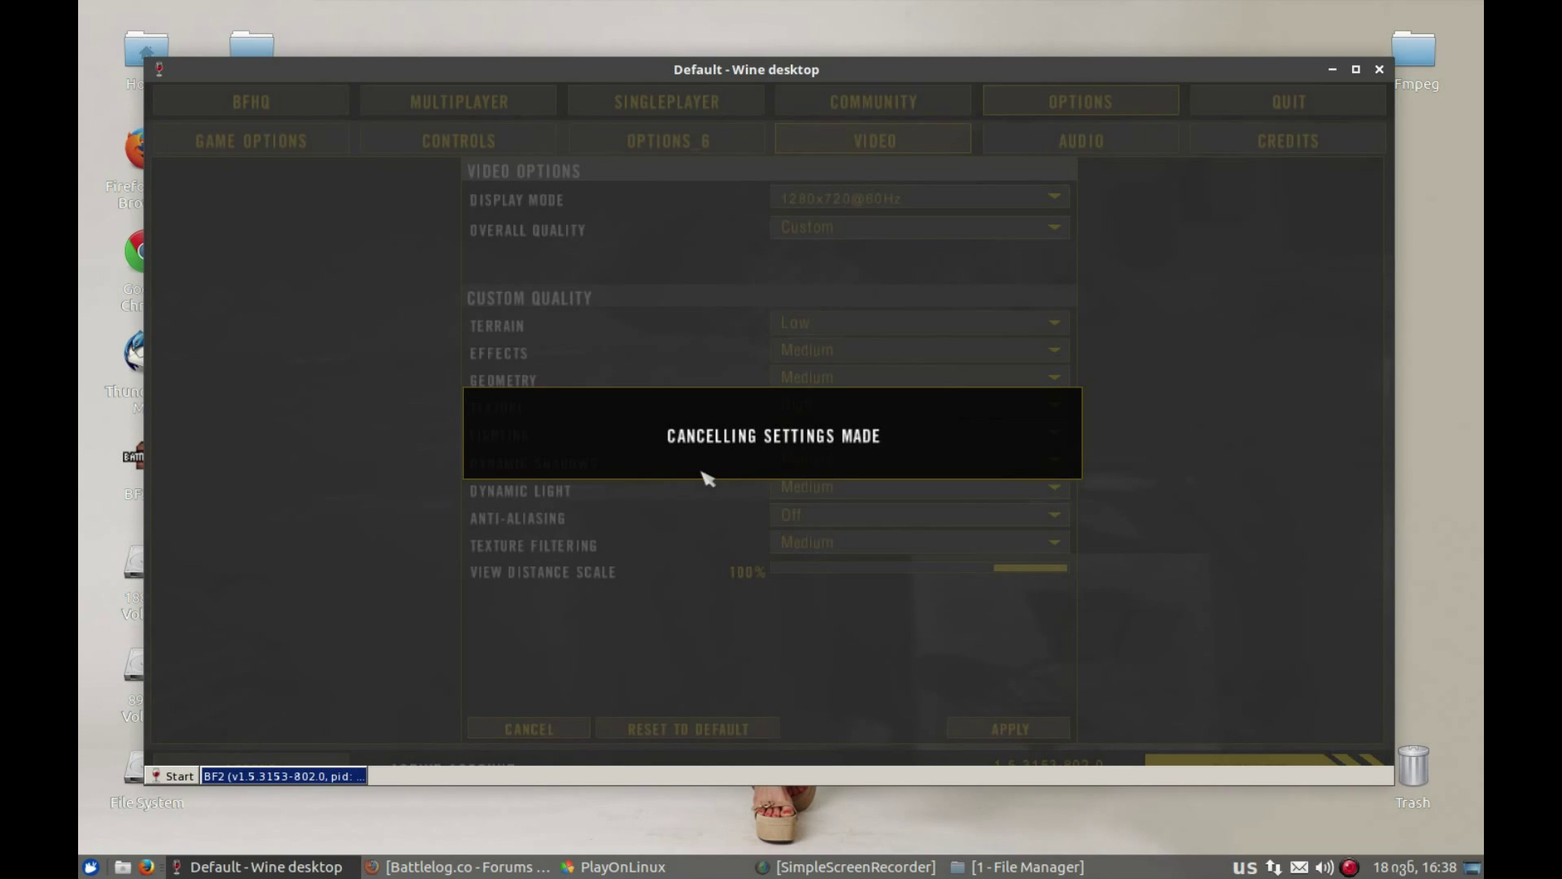
pyautogui.click(1017, 728)
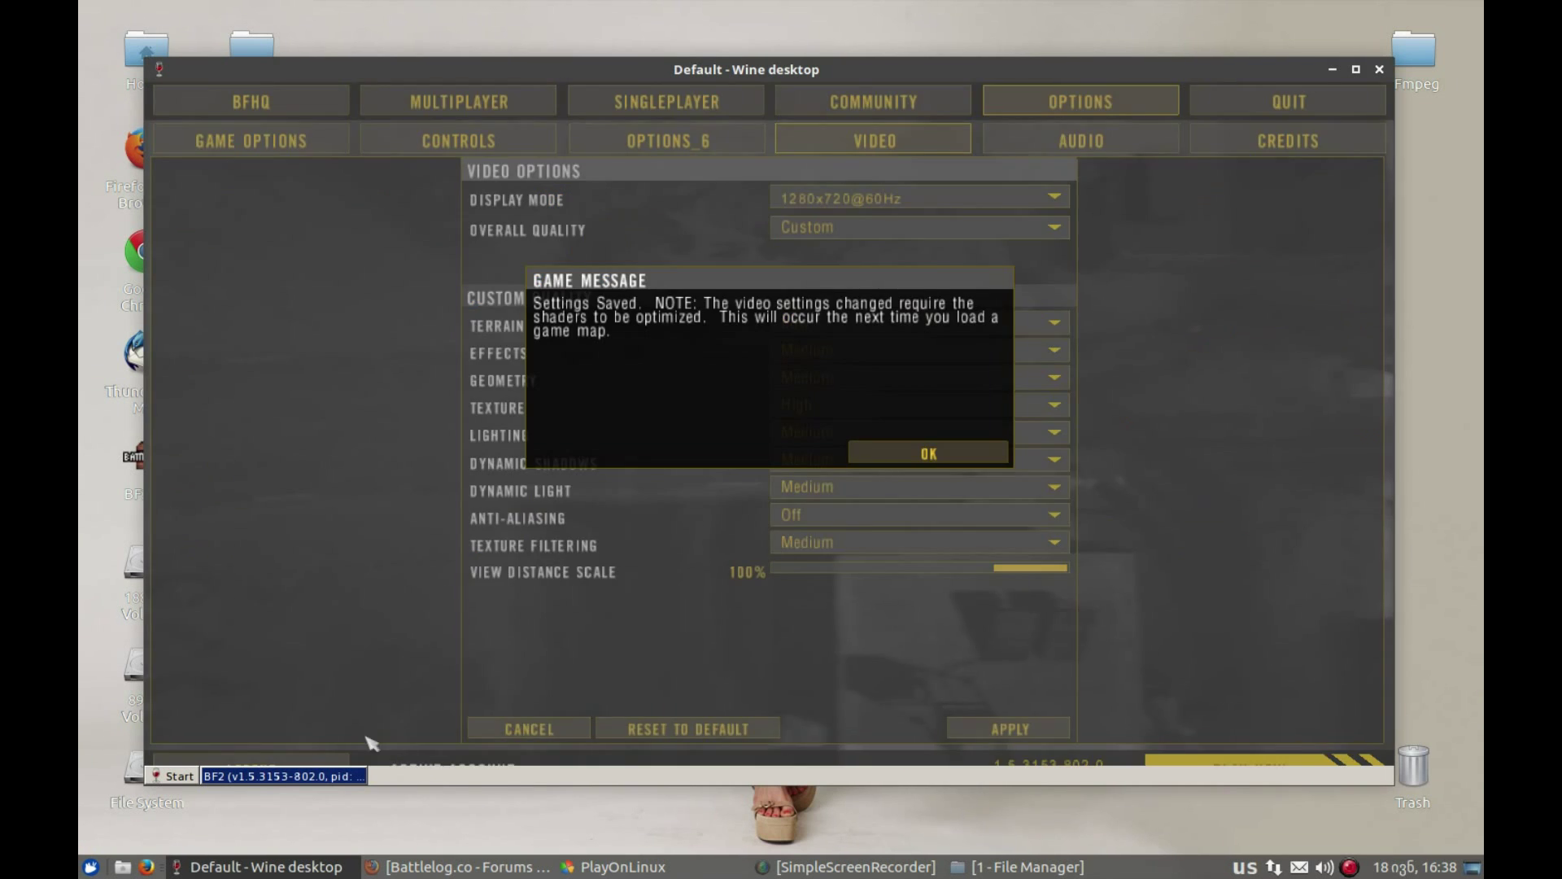
pyautogui.click(285, 777)
pyautogui.click(285, 776)
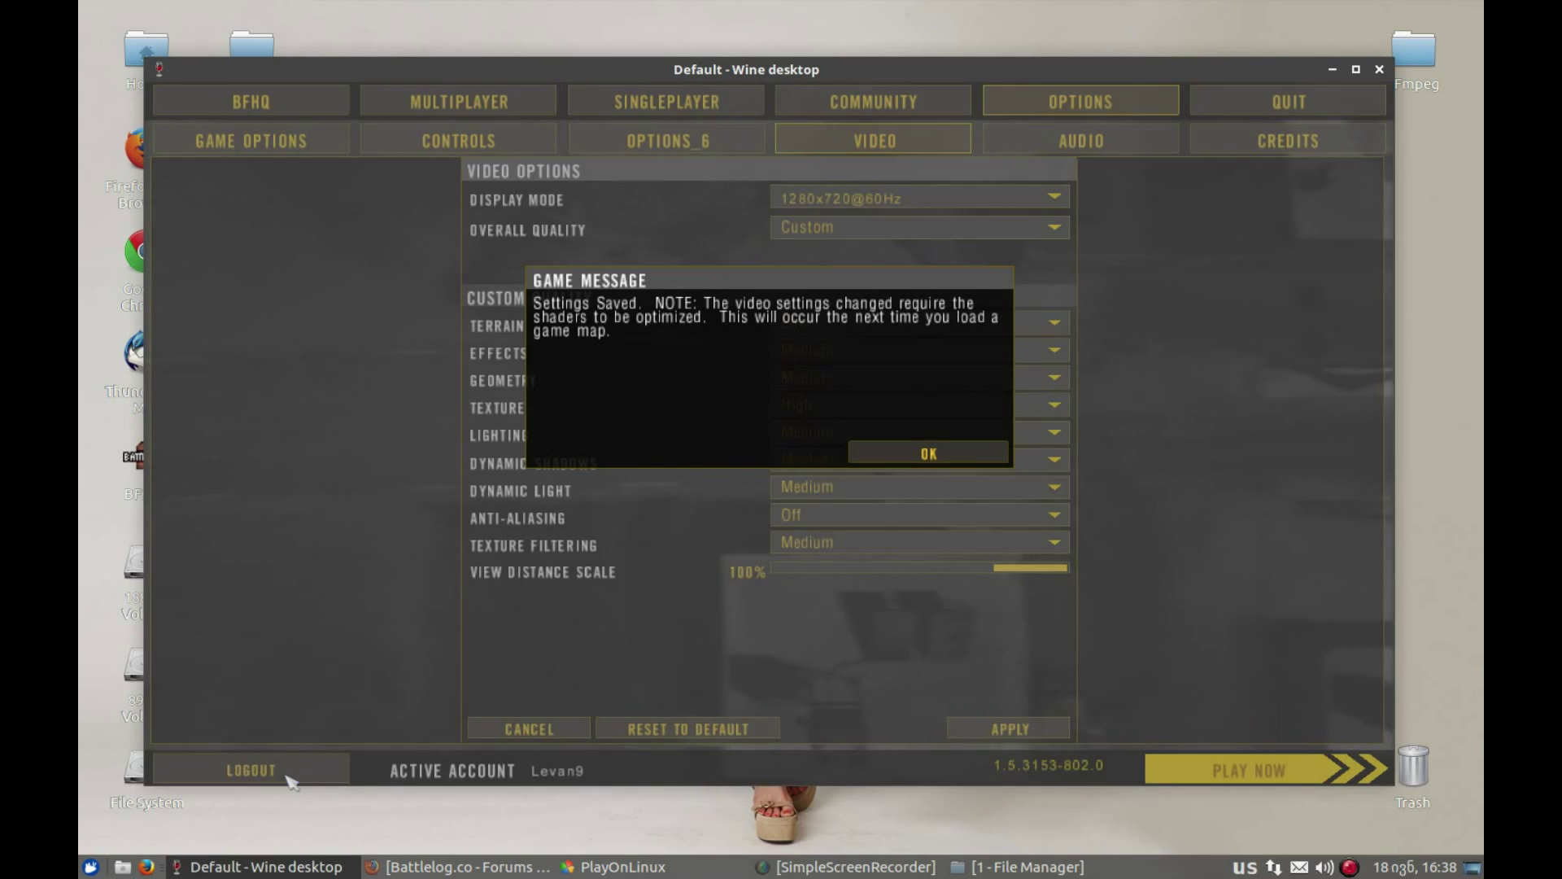
pyautogui.click(887, 460)
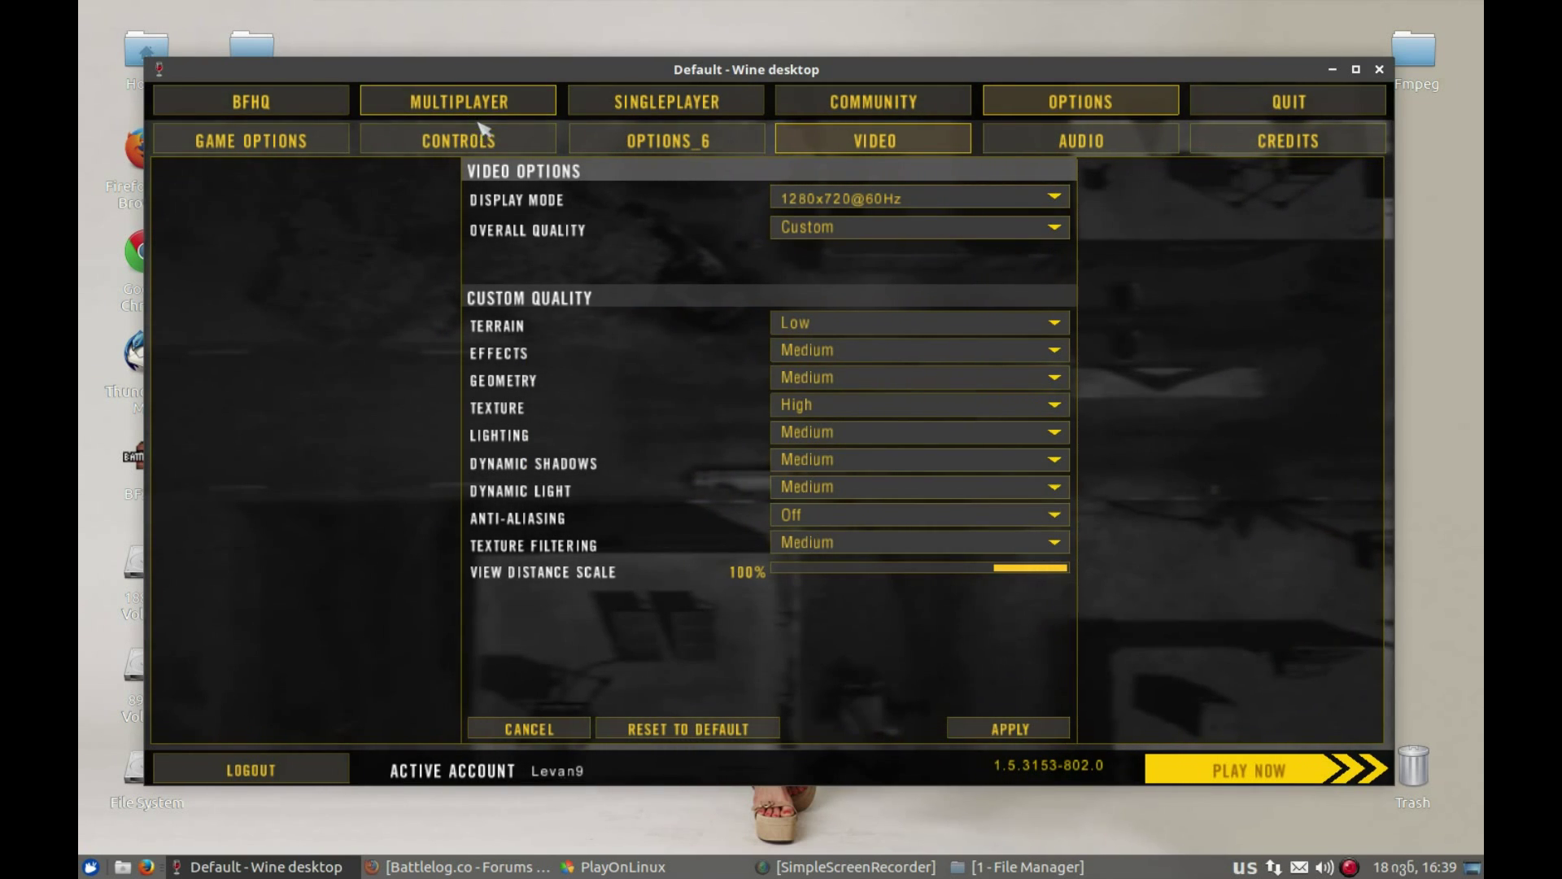
# Update the multiplayer internet server list, sort it by players, and join the GAME-X.NET | BF2-SERVER server.
pyautogui.click(458, 102)
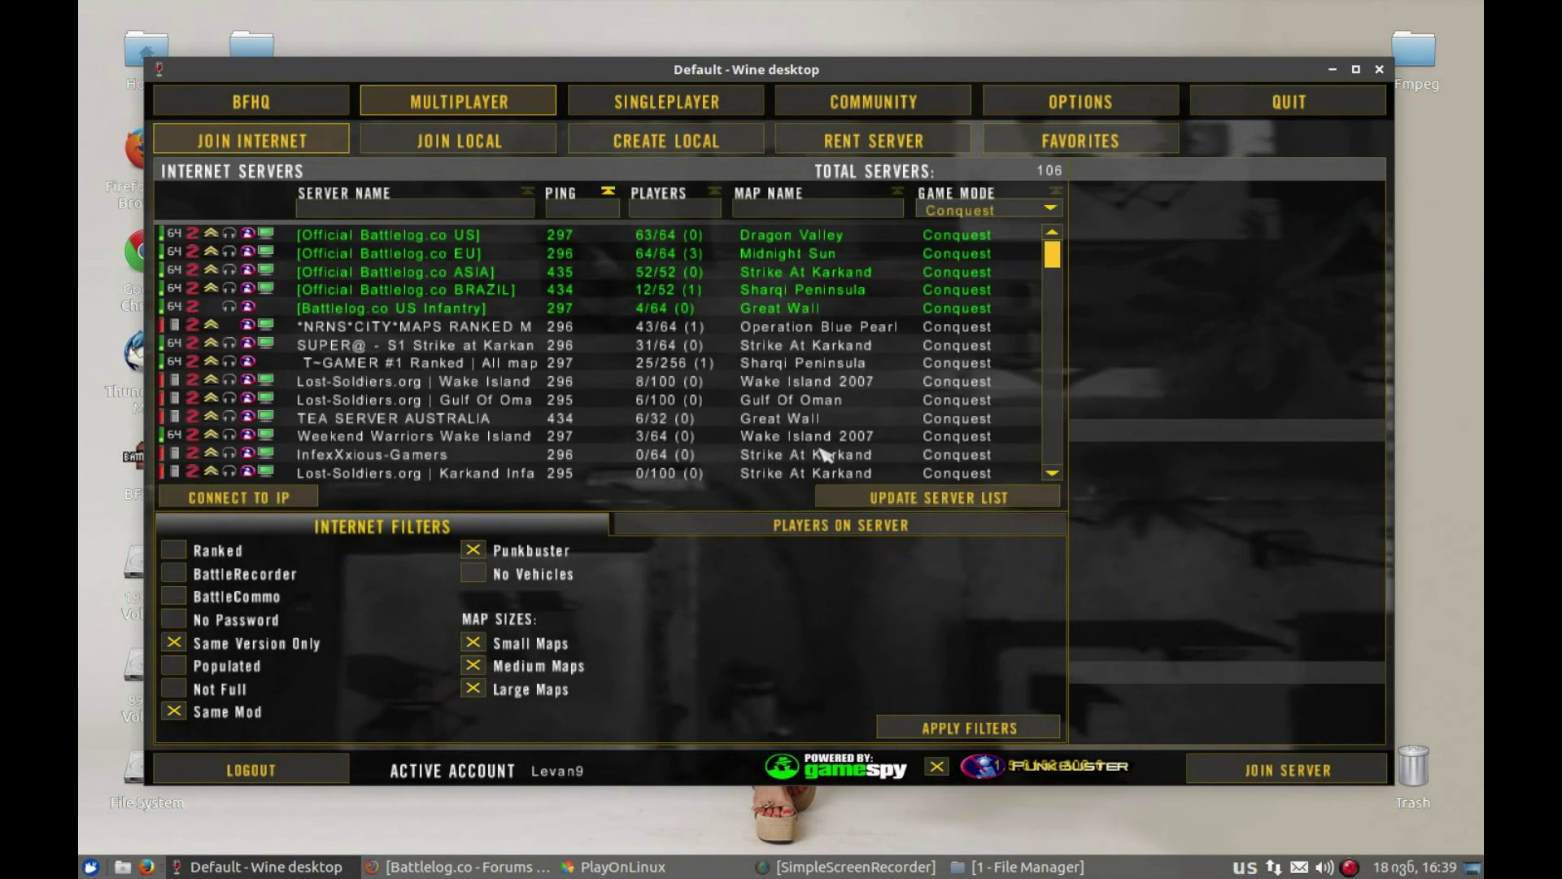
pyautogui.click(892, 498)
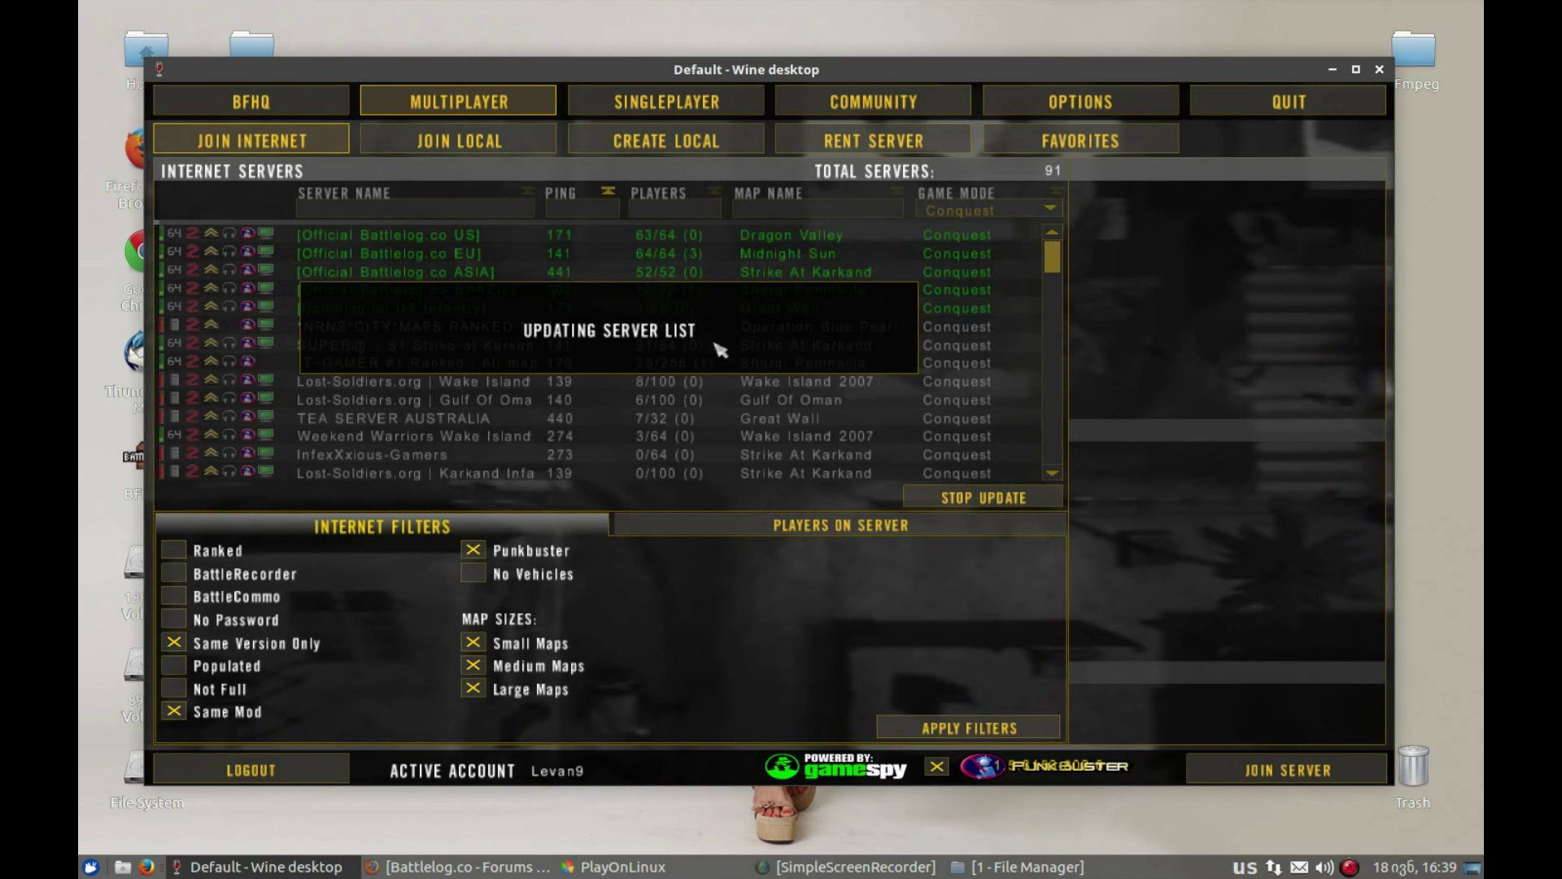
pyautogui.click(668, 196)
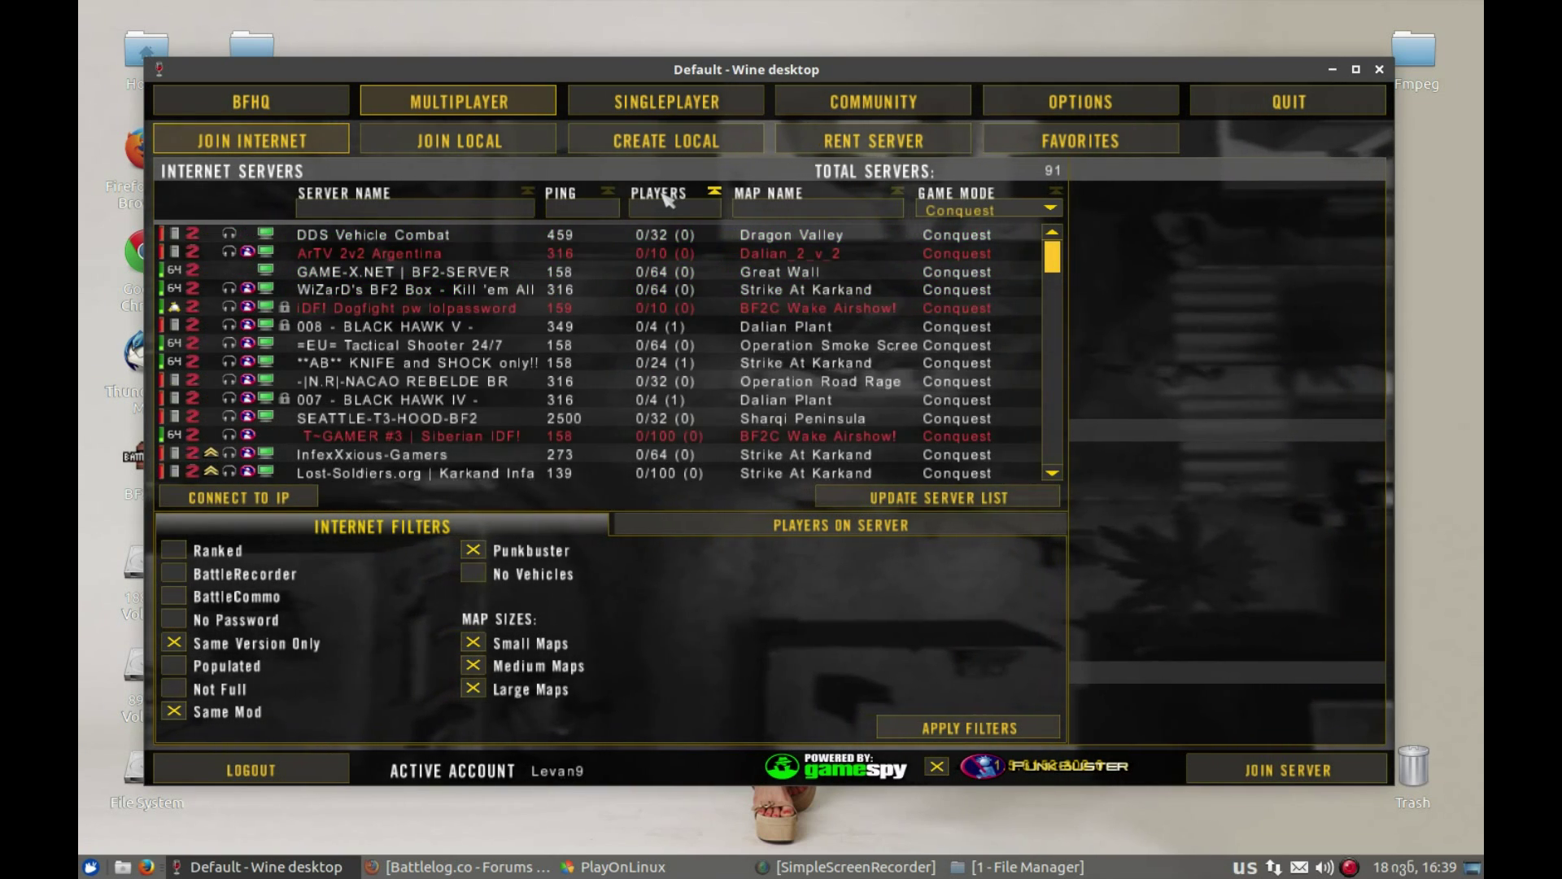
pyautogui.click(660, 272)
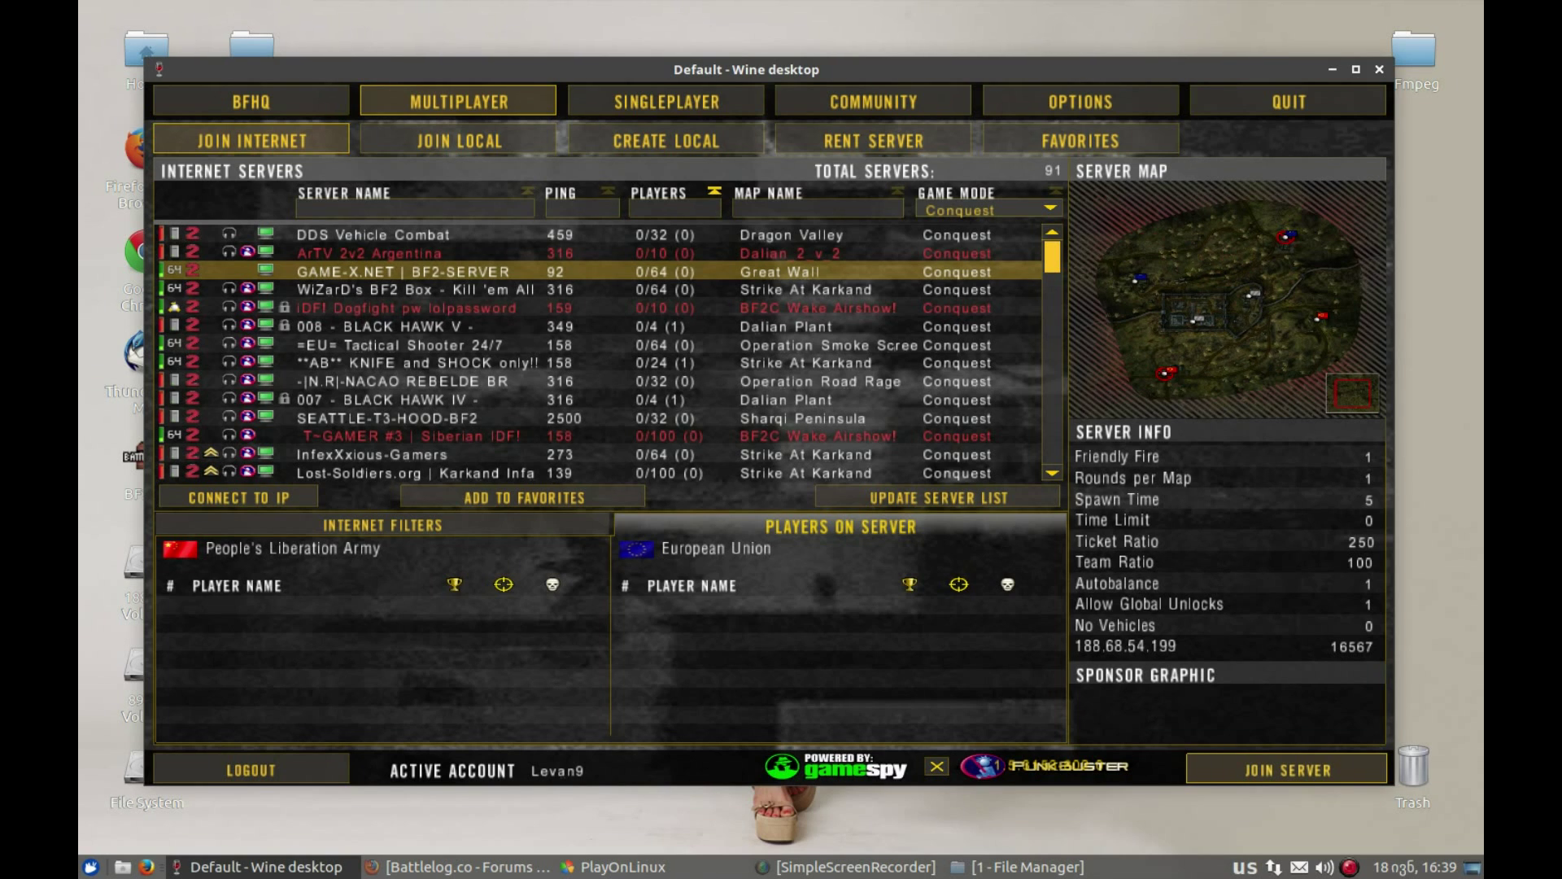
pyautogui.click(1256, 773)
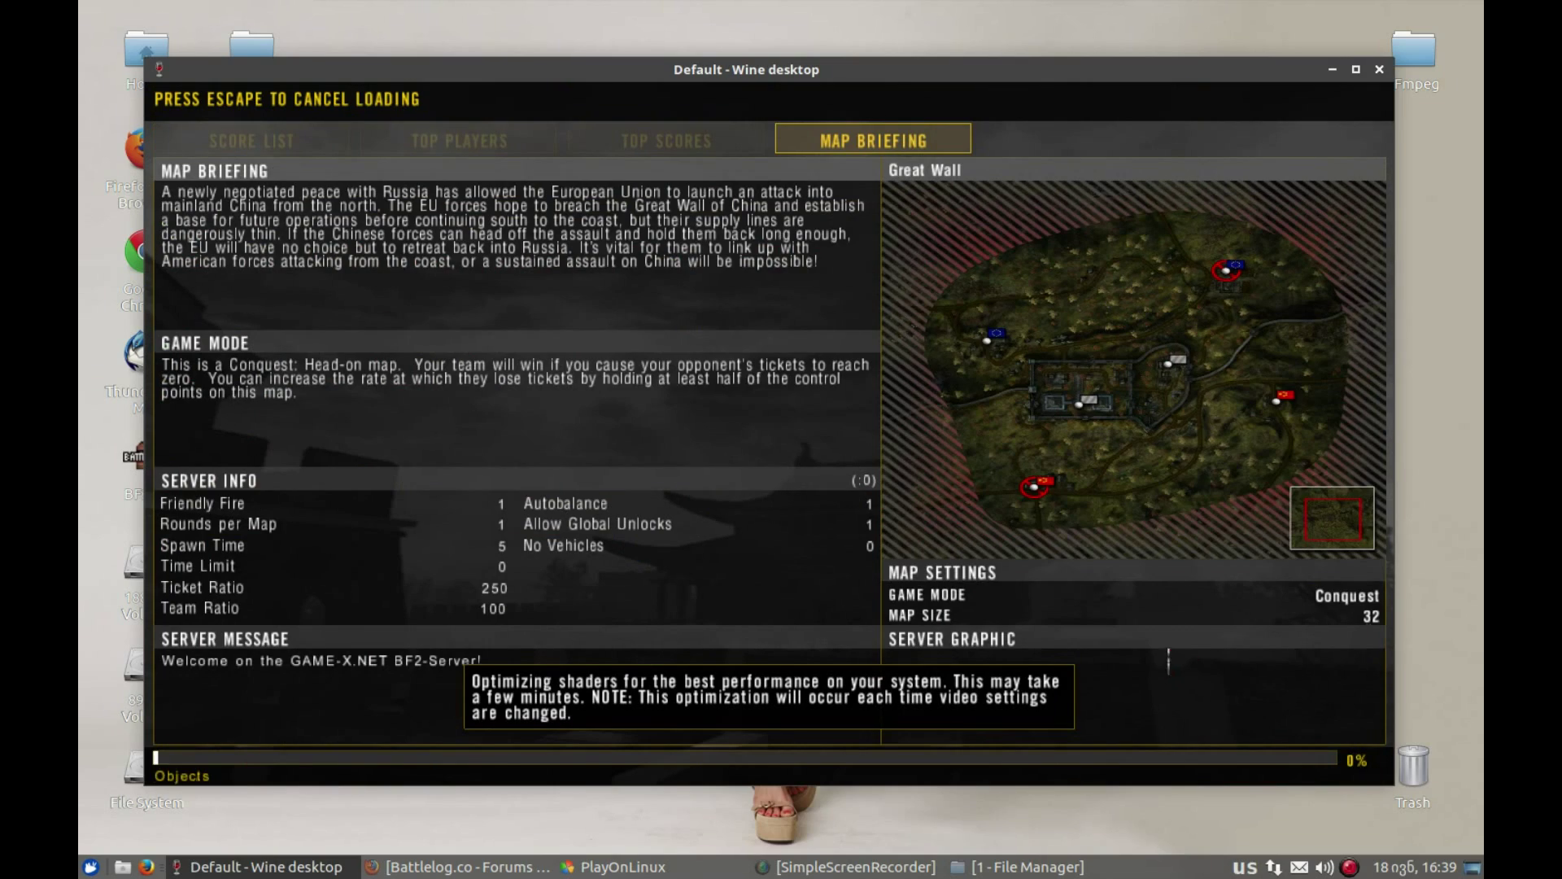